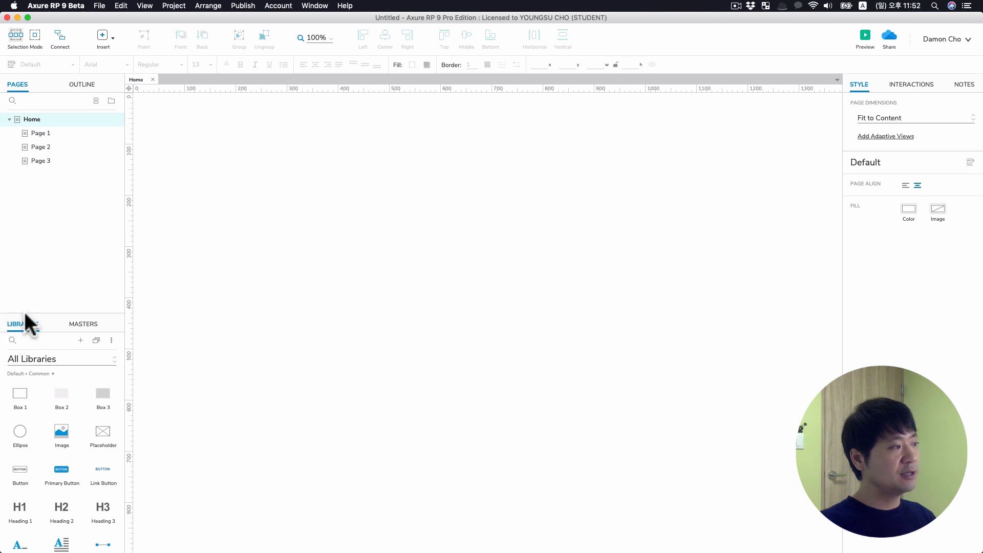
# Place an inline frame near the Home page's origin, at about x 26, y 25, and leave its link unset.
pyautogui.scroll(-1, 85, 435)
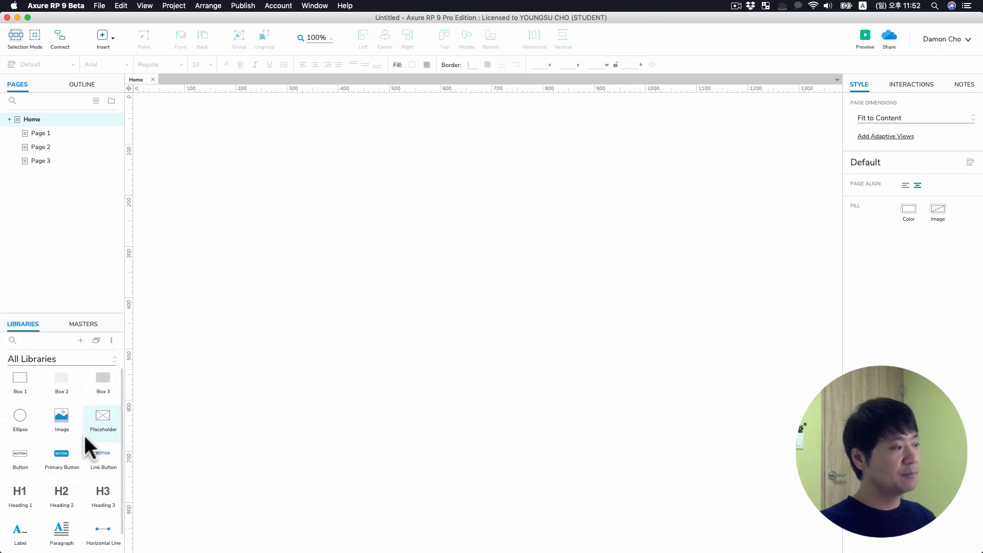
pyautogui.scroll(-5, 84, 433)
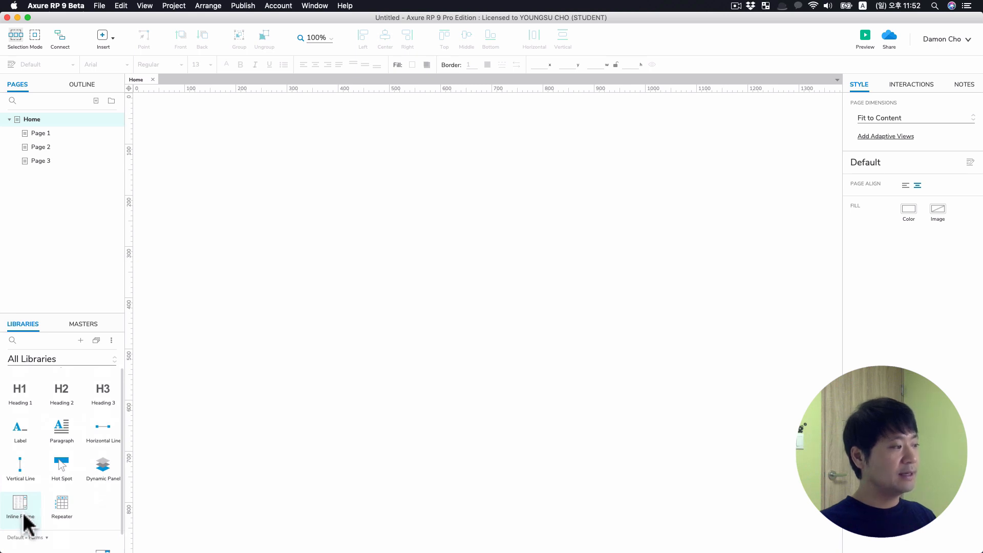
pyautogui.moveTo(20, 508); pyautogui.dragTo(147, 106)
pyautogui.click(238, 196)
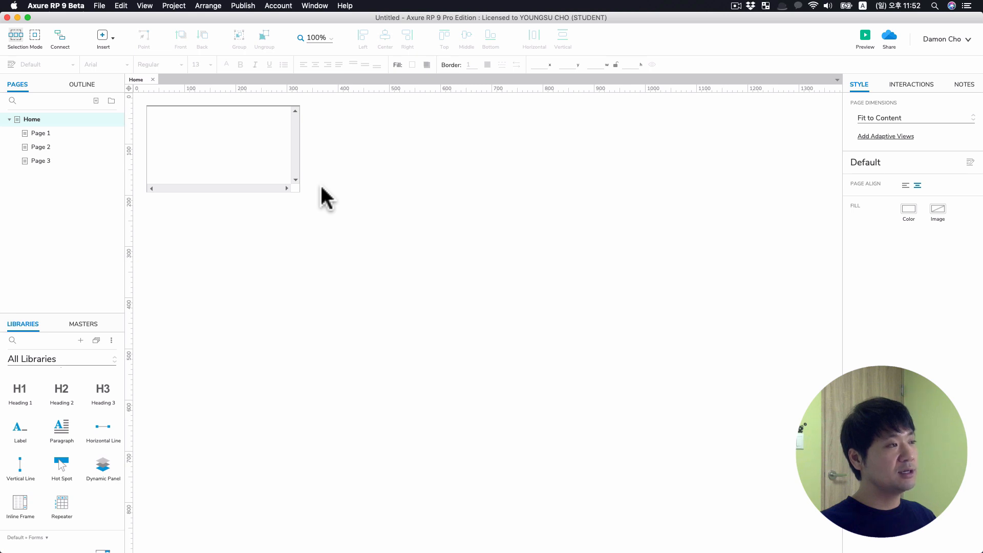
pyautogui.click(251, 170)
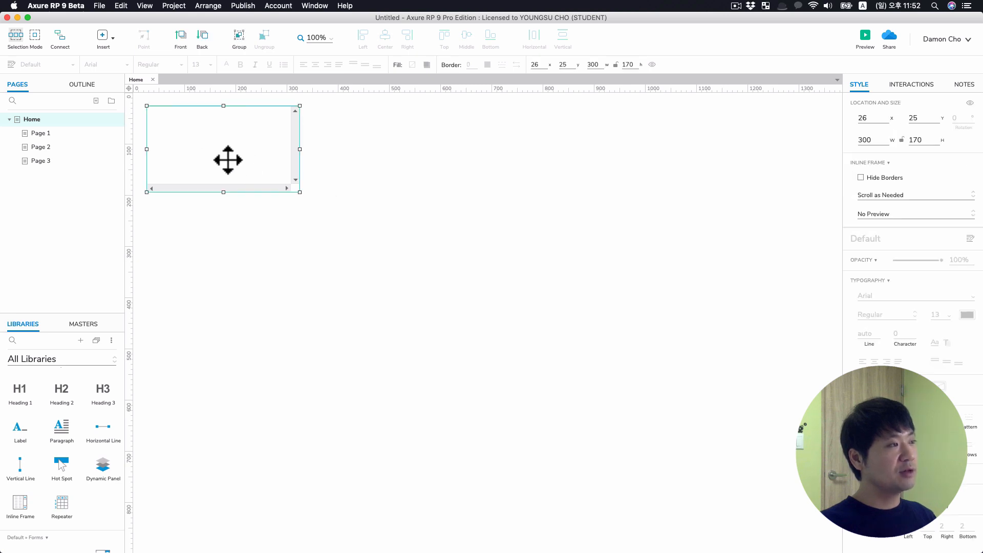
pyautogui.doubleClick(228, 167)
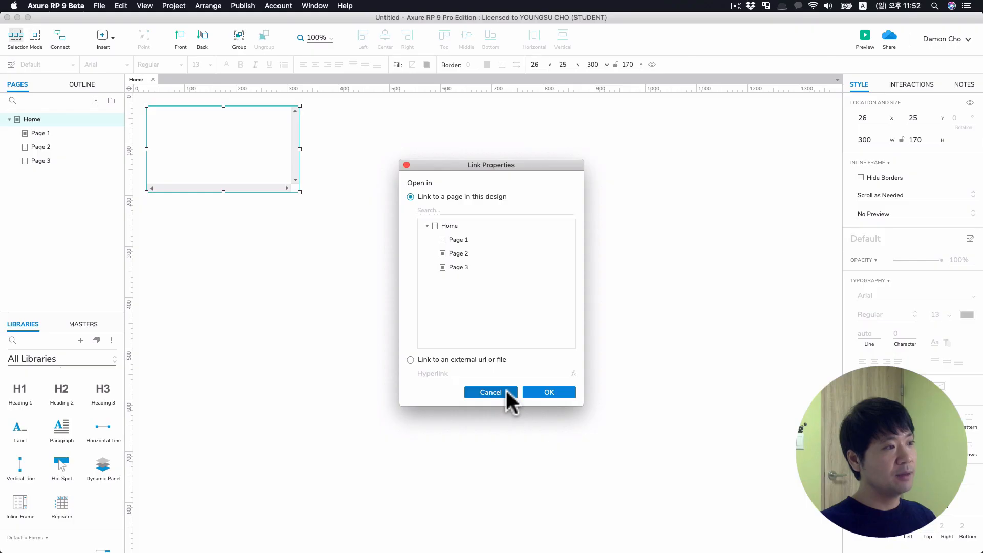
pyautogui.click(505, 391)
# Rename Page 1 as 샘플 페이지.
pyautogui.click(34, 132)
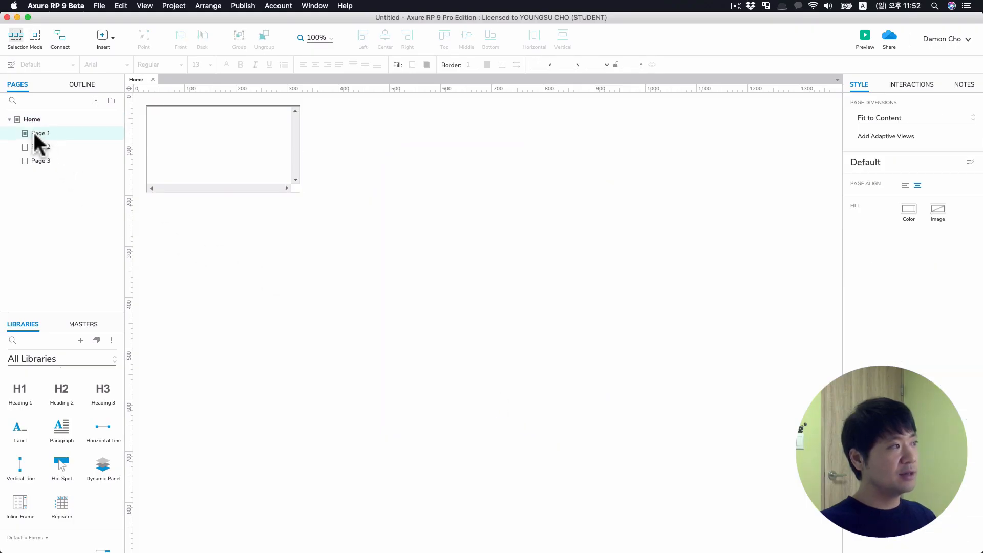
pyautogui.click(41, 132)
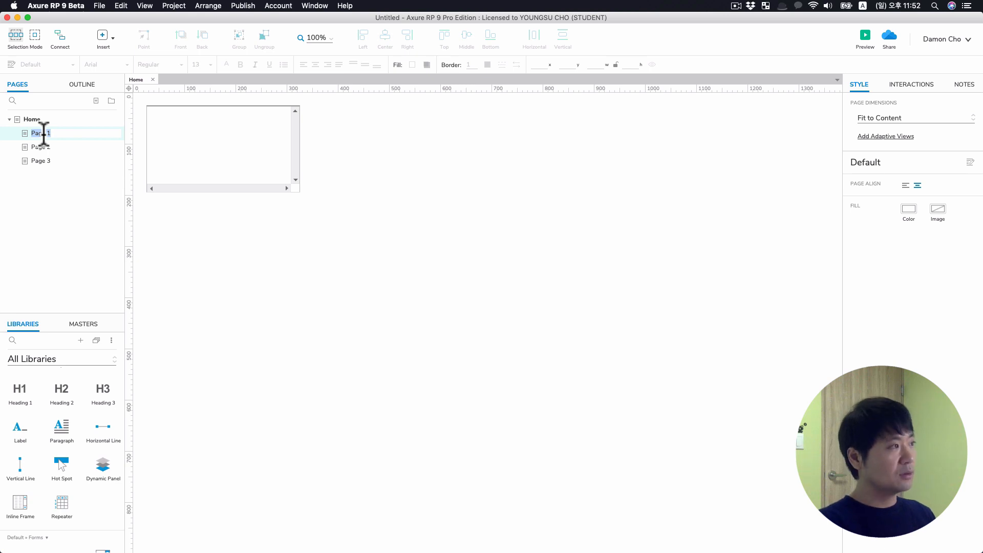
pyautogui.write('d')
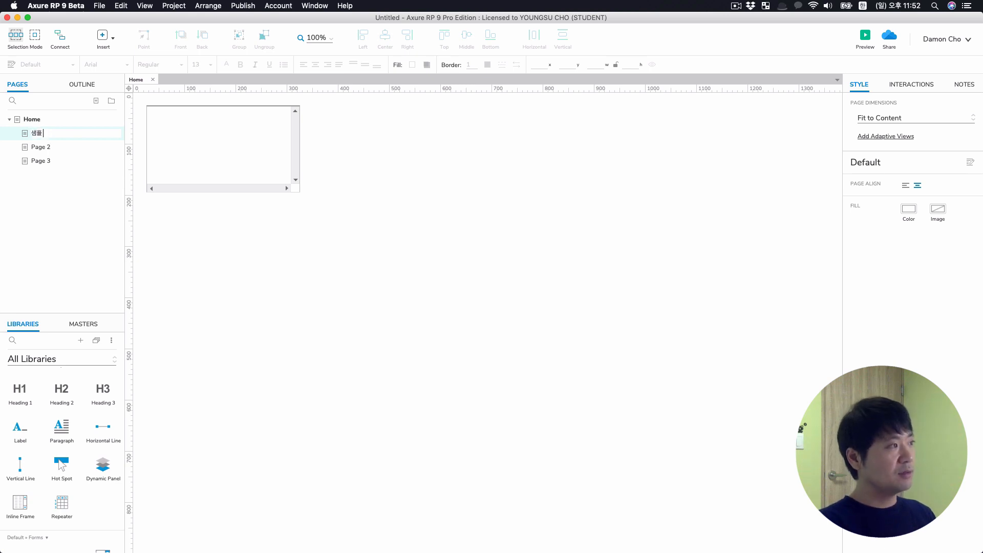
pyautogui.write('플 페이지')
pyautogui.press('Return')
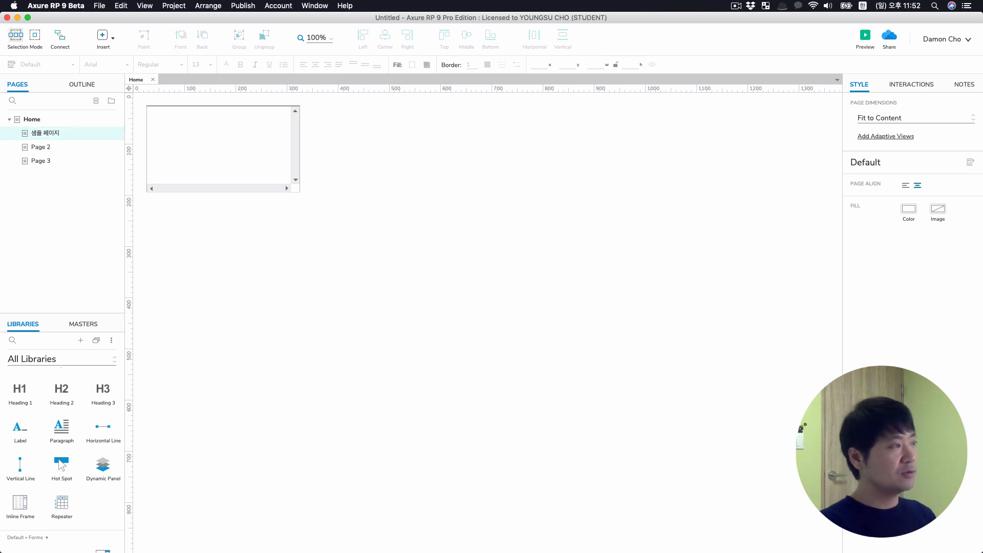
# On the 샘플 페이지 page, place an image at x 0, y 0 with a paragraph and a primary button beneath it.
pyautogui.doubleClick(51, 132)
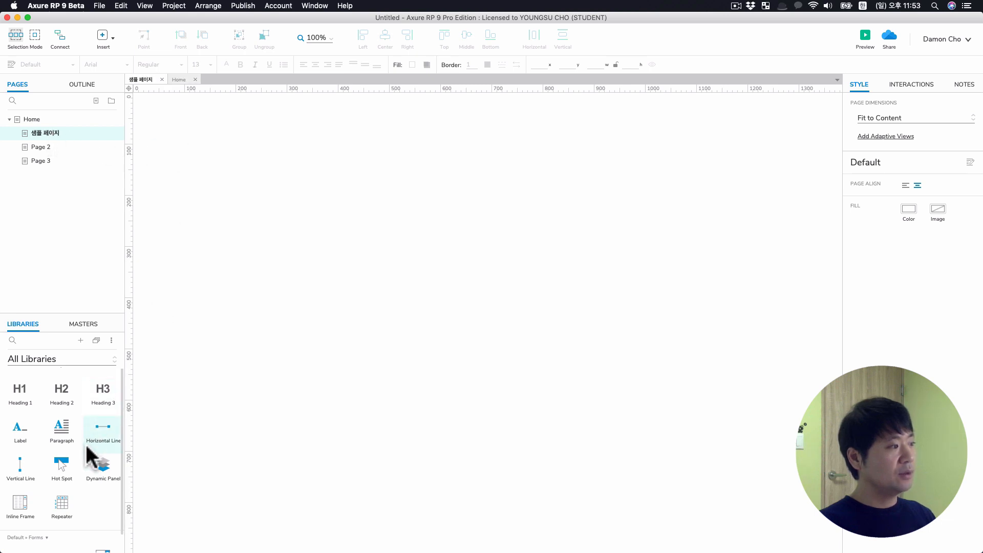
pyautogui.scroll(5, 77, 445)
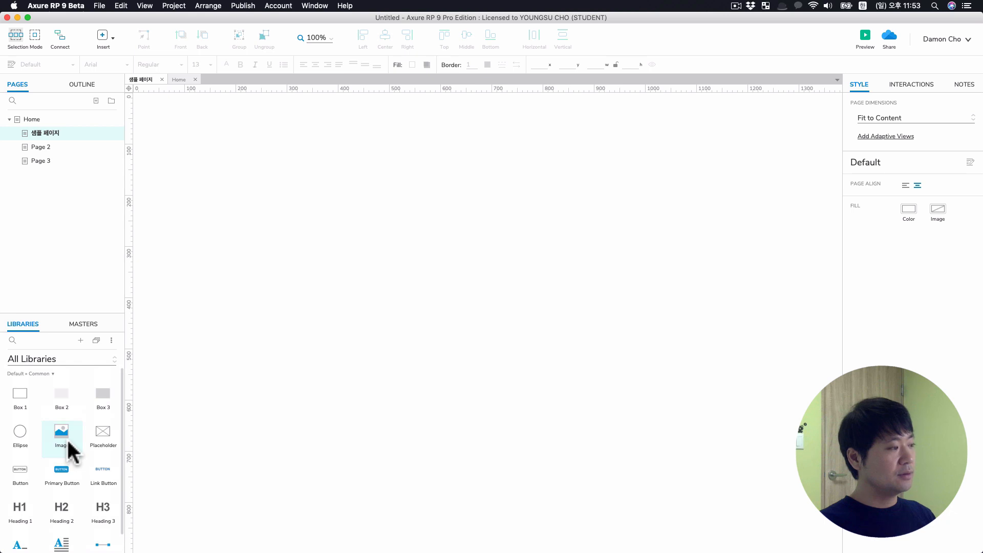
pyautogui.moveTo(67, 439); pyautogui.dragTo(163, 118)
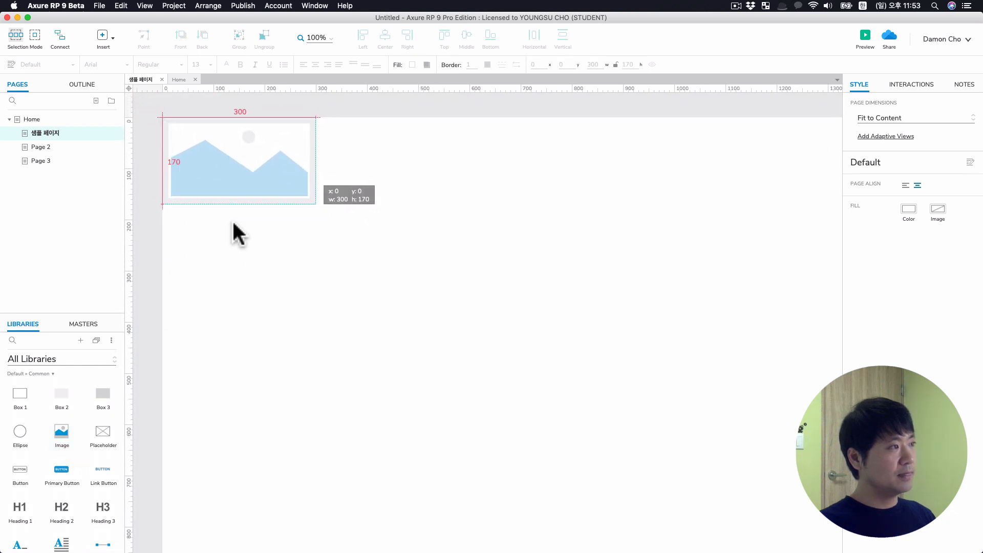
pyautogui.scroll(-2, 74, 487)
pyautogui.moveTo(72, 499); pyautogui.dragTo(162, 211)
pyautogui.moveTo(61, 430); pyautogui.dragTo(198, 279)
pyautogui.moveTo(272, 355); pyautogui.dragTo(225, 163)
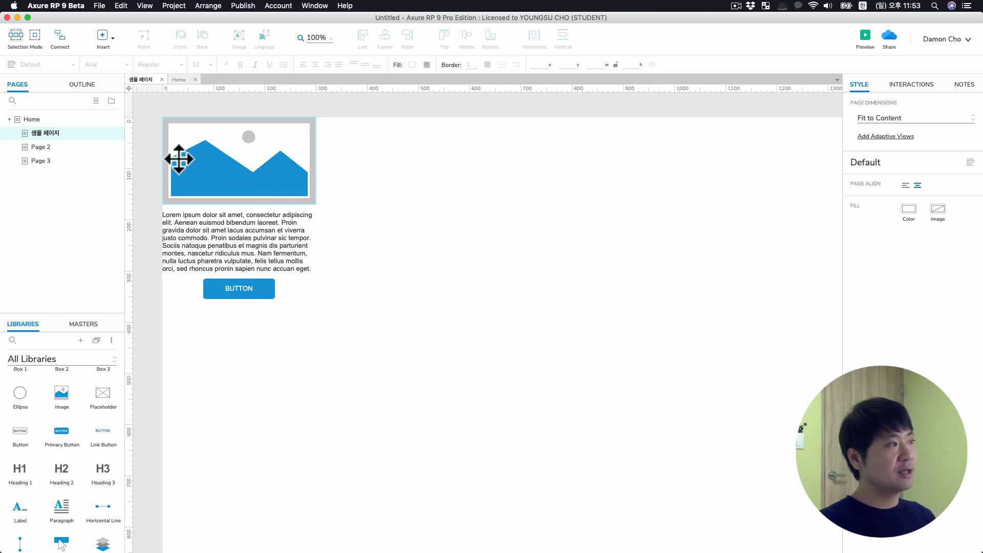
# On the Home page, link the inline frame to the 샘플 페이지 page in this design.
pyautogui.click(45, 117)
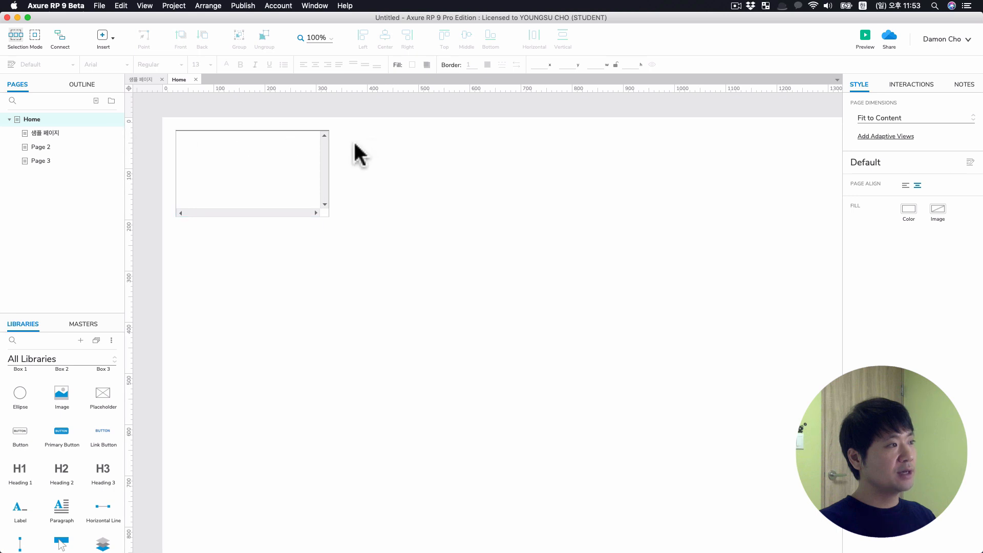
pyautogui.click(260, 155)
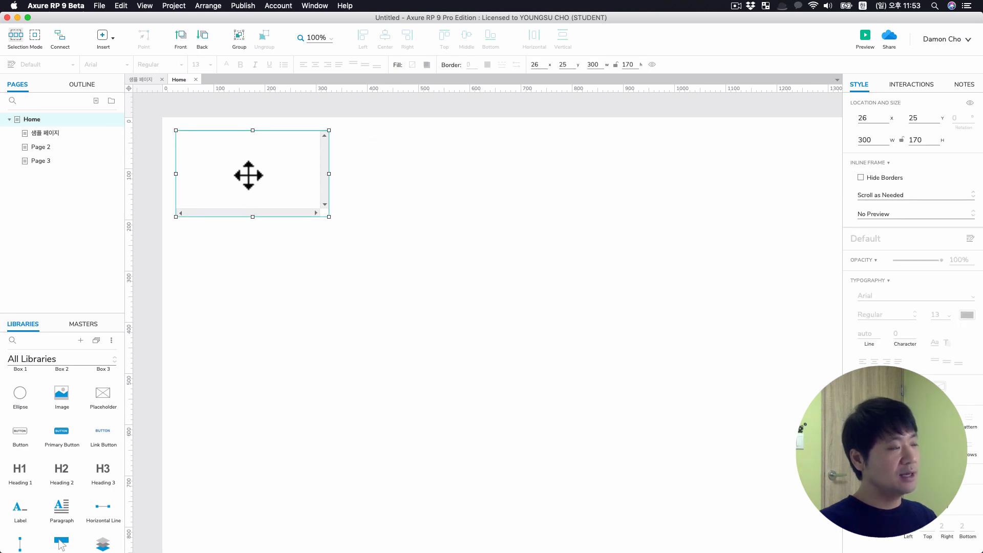
pyautogui.doubleClick(248, 175)
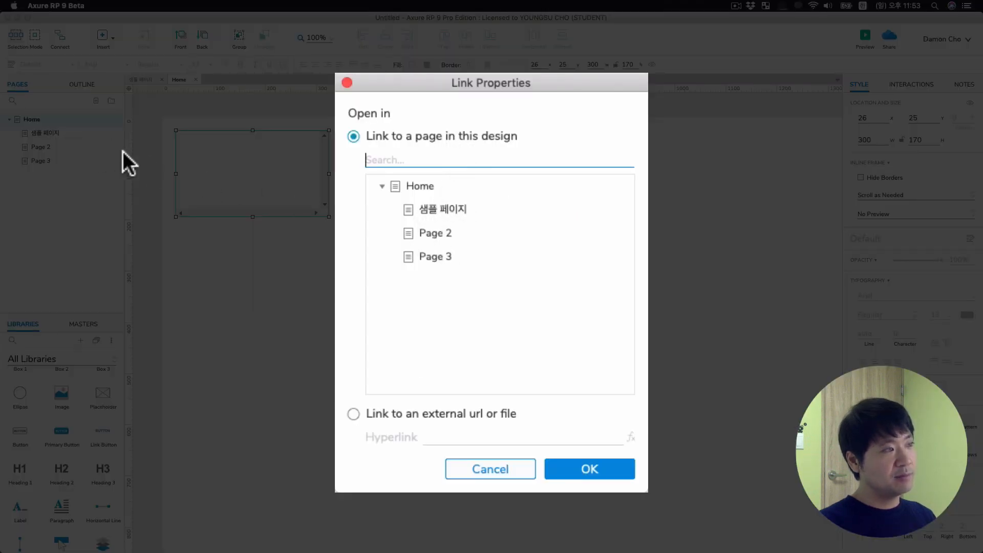
pyautogui.click(446, 212)
pyautogui.click(591, 470)
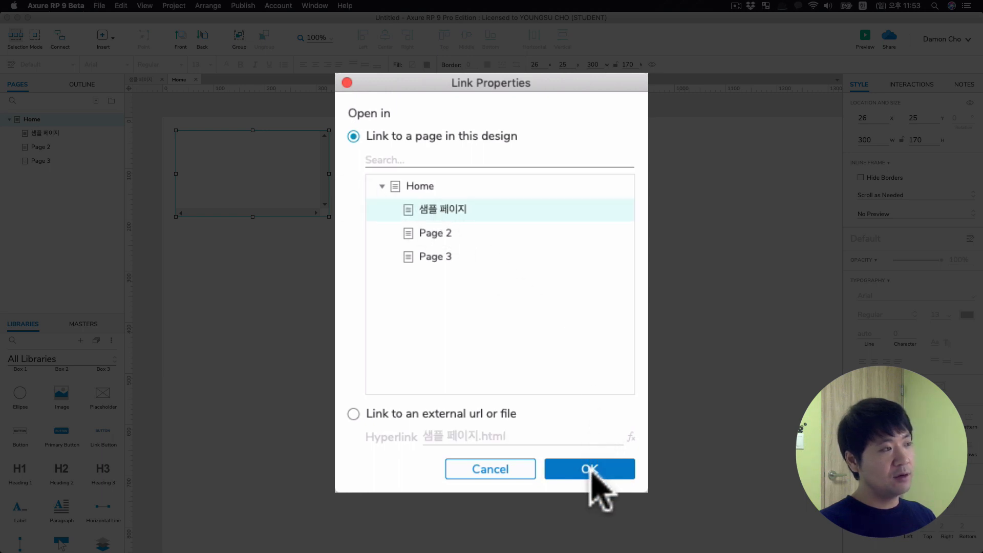
# Preview the Home page in the browser, check scrolling inside the inline frame, and return to Axure RP.
pyautogui.click(865, 43)
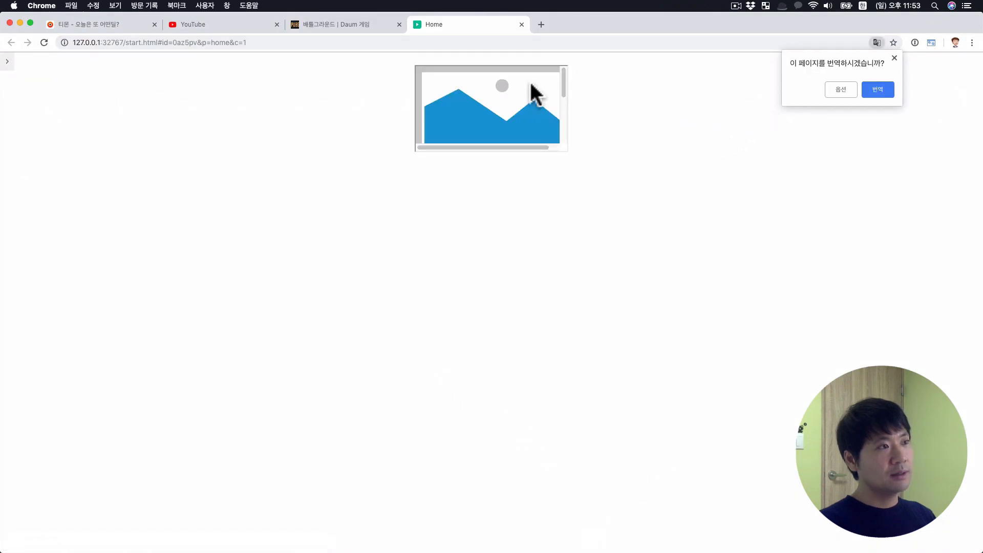
pyautogui.moveTo(563, 83)
pyautogui.mouseDown()
pyautogui.moveTo(570, 140)
pyautogui.moveTo(565, 72)
pyautogui.mouseUp()
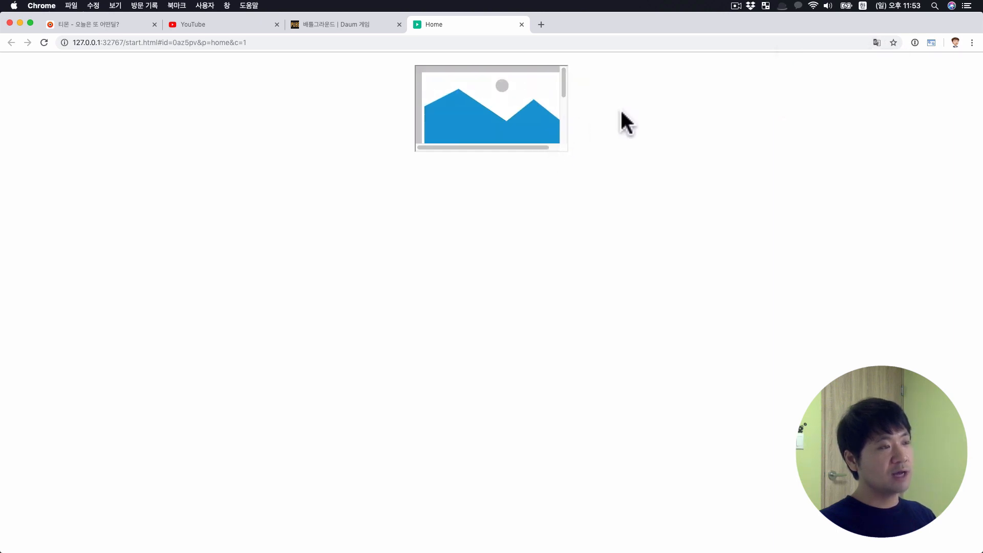
pyautogui.press('super+Tab')
# Enlarge the inline frame to about 350 × 412, check it in the browser preview, and return to Axure RP.
pyautogui.moveTo(330, 216); pyautogui.dragTo(355, 341)
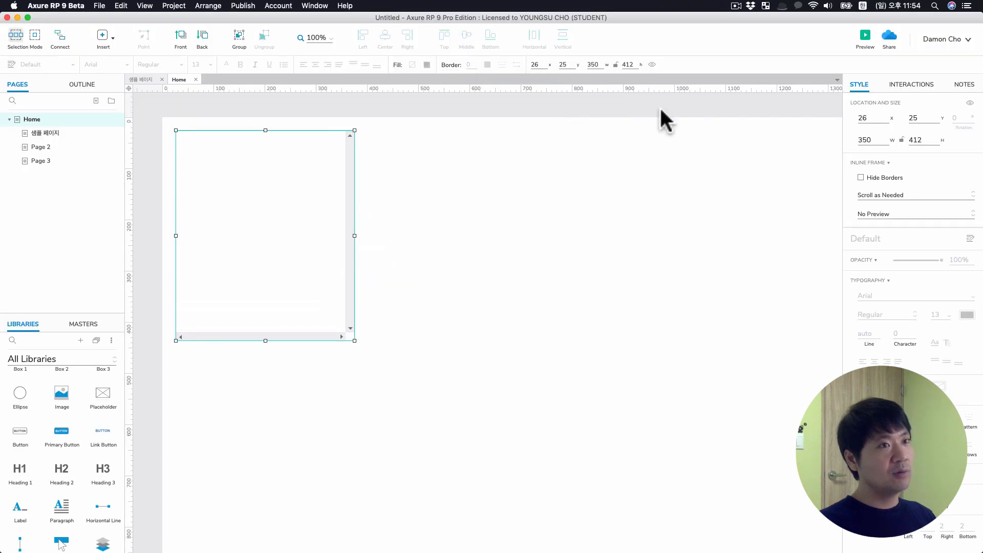
pyautogui.click(863, 40)
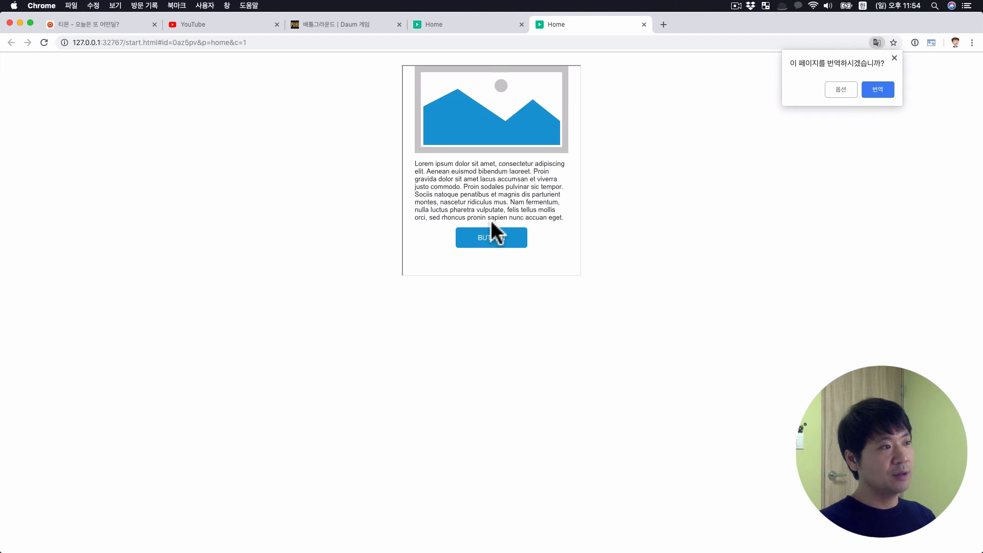
pyautogui.press('super+Tab')
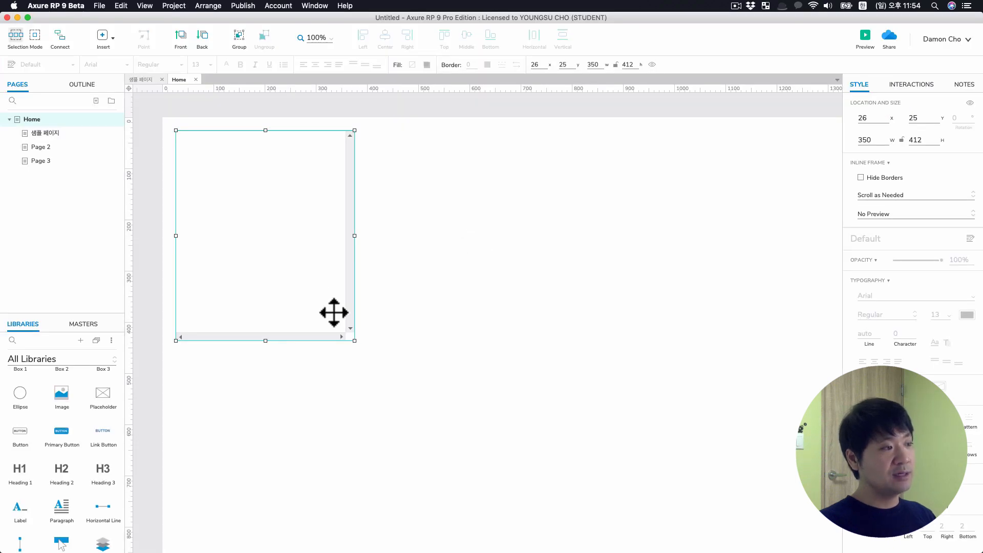
# Enlarge the inline frame to about 791 × 602, and copy the address of the PUBG page open in Chrome.
pyautogui.moveTo(354, 340); pyautogui.dragTo(580, 438)
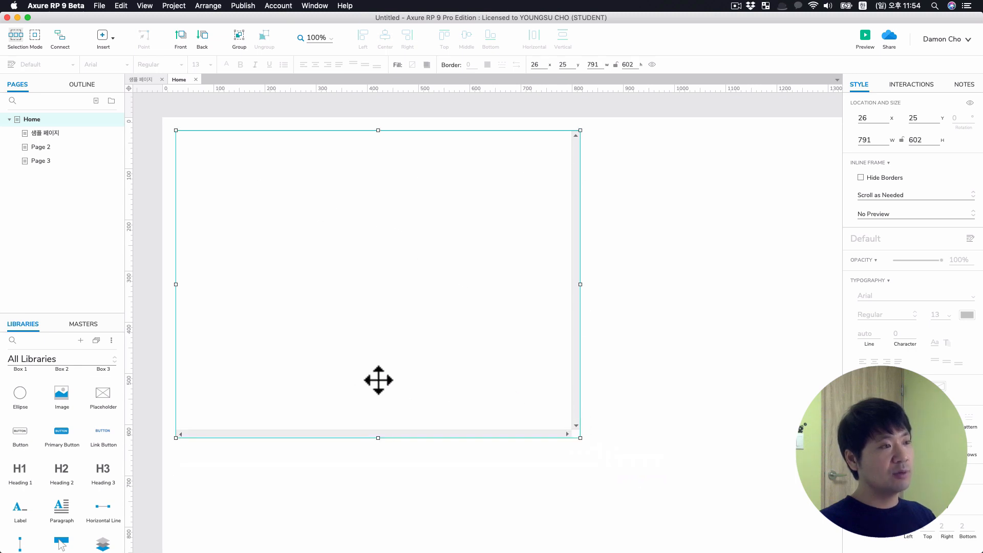
pyautogui.press('super+Tab')
pyautogui.click(307, 26)
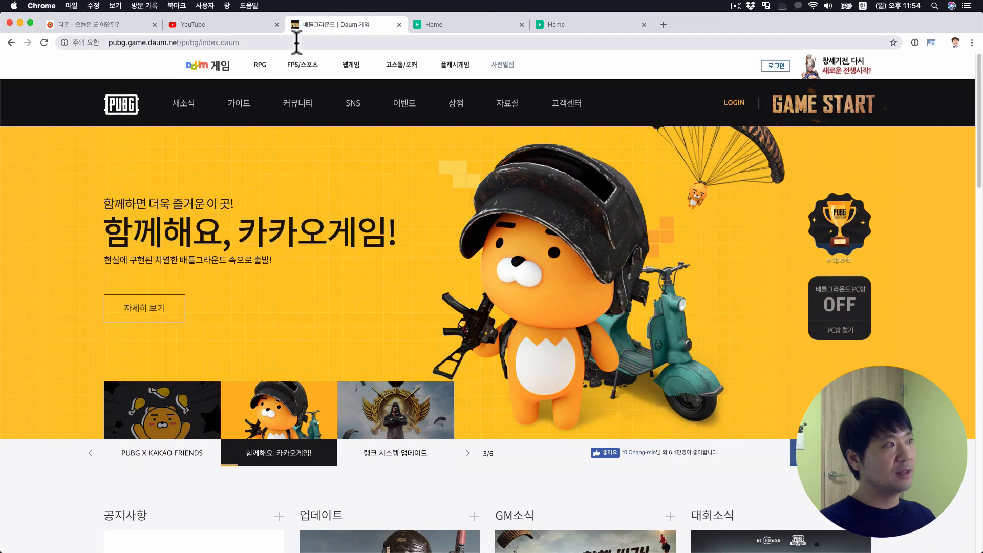
pyautogui.click(269, 42)
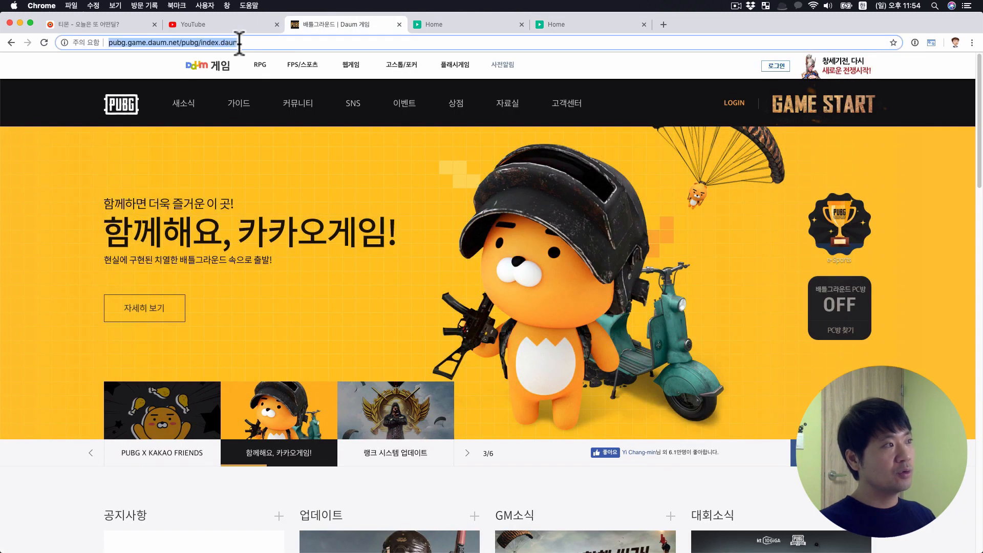
pyautogui.press('super+c')
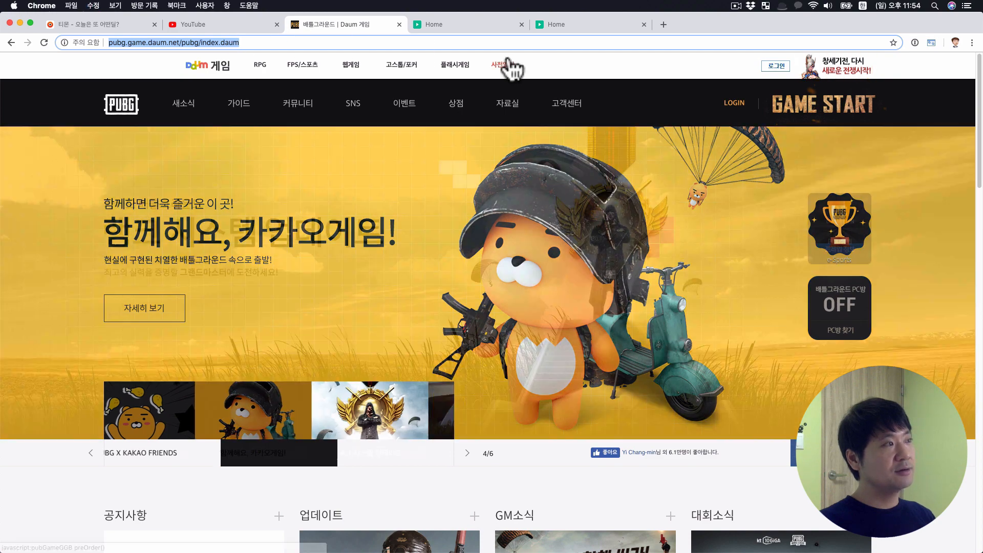
# Back in Axure RP, link the inline frame to the copied external URL pubg.game.daum.net/pubg/index.daum.
pyautogui.press('super+Tab')
pyautogui.click(633, 193)
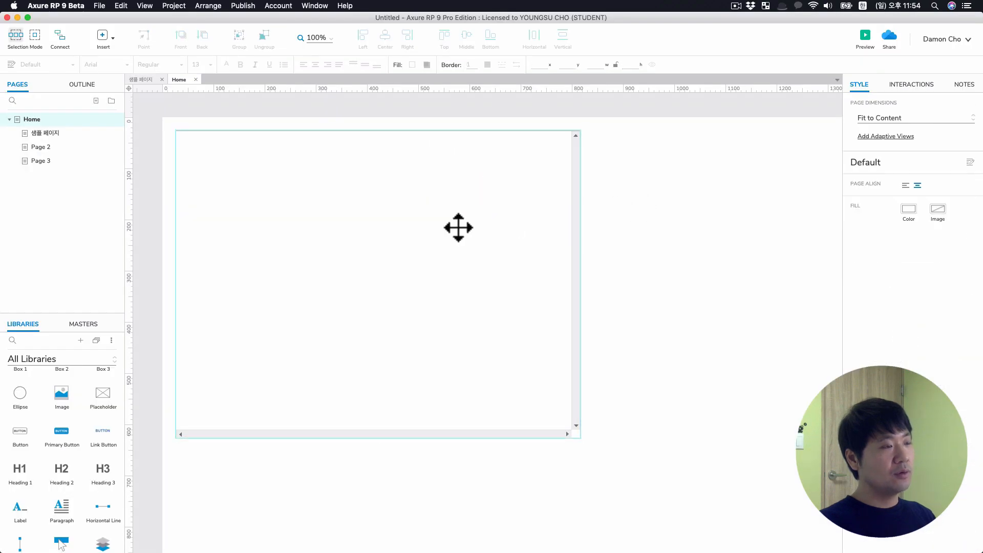
pyautogui.click(421, 223)
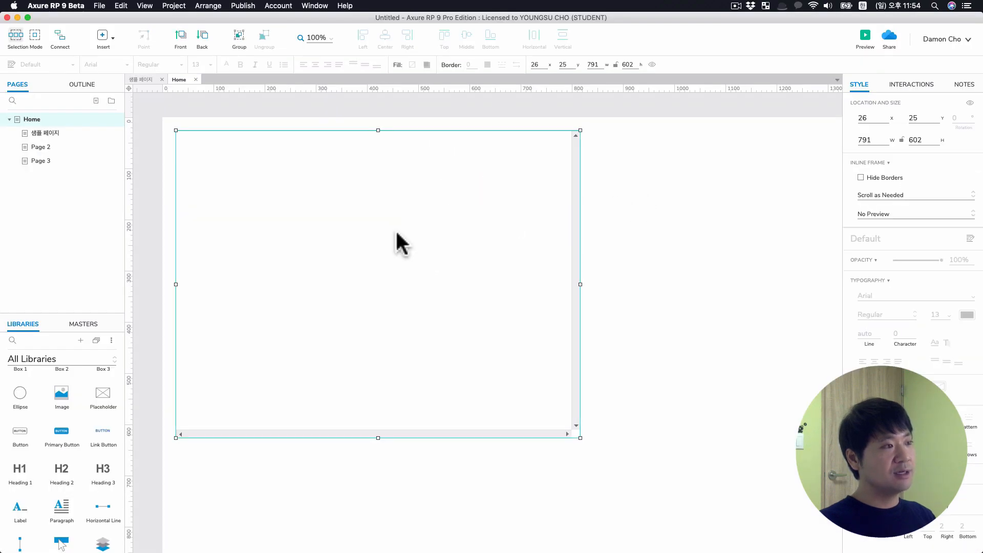
pyautogui.doubleClick(396, 231)
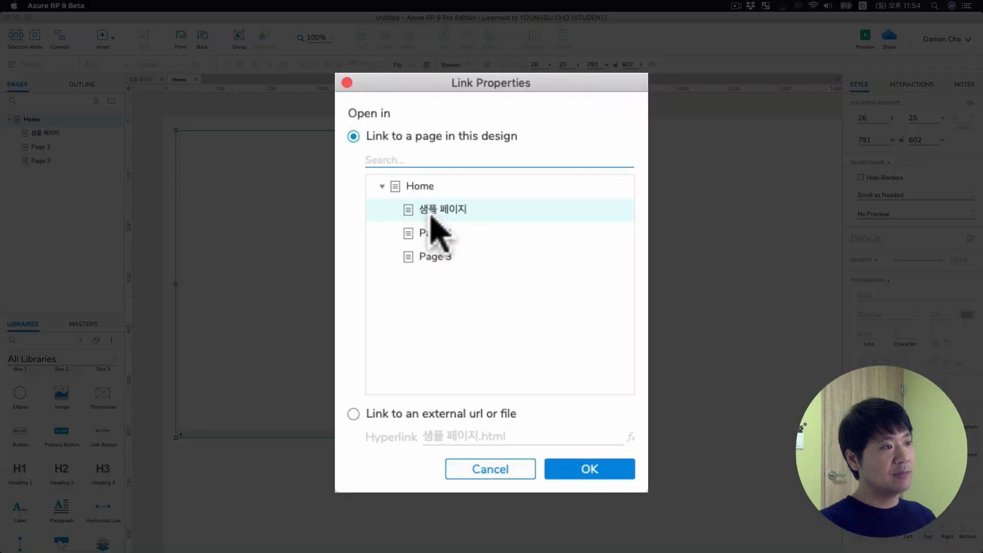
pyautogui.click(354, 416)
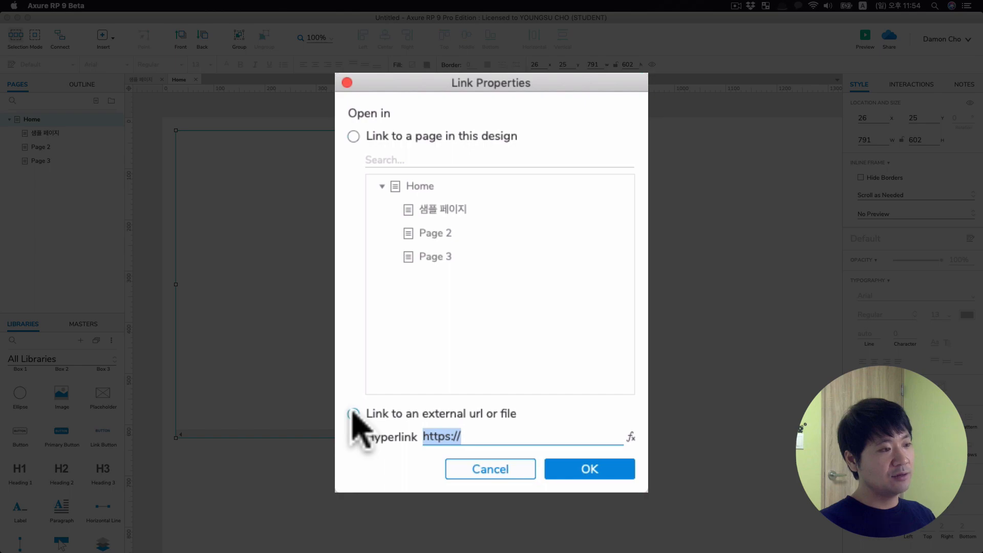
pyautogui.press('super+v')
pyautogui.click(600, 470)
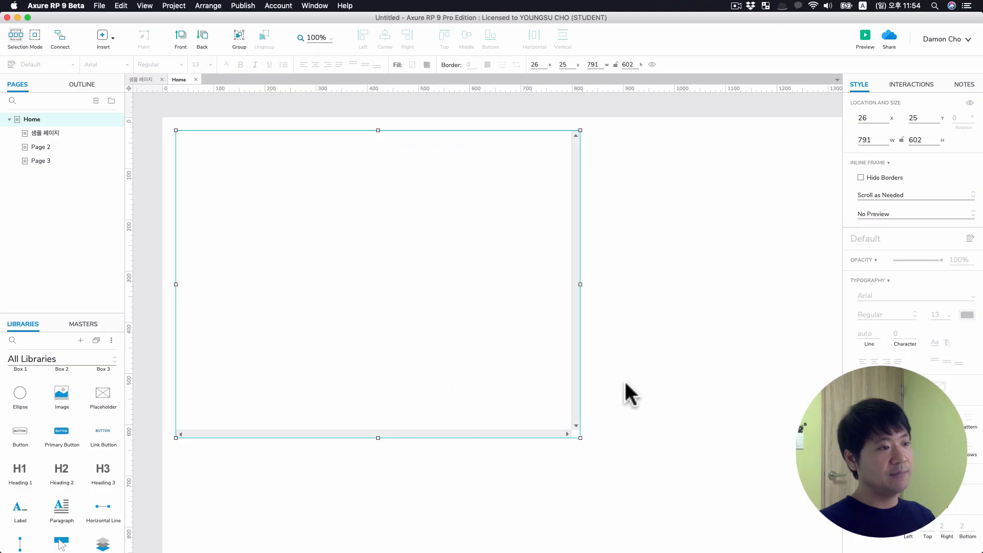
# Preview the Home page in the browser, dismiss the translation offer, and examine the PUBG site inside the inline frame.
pyautogui.click(624, 391)
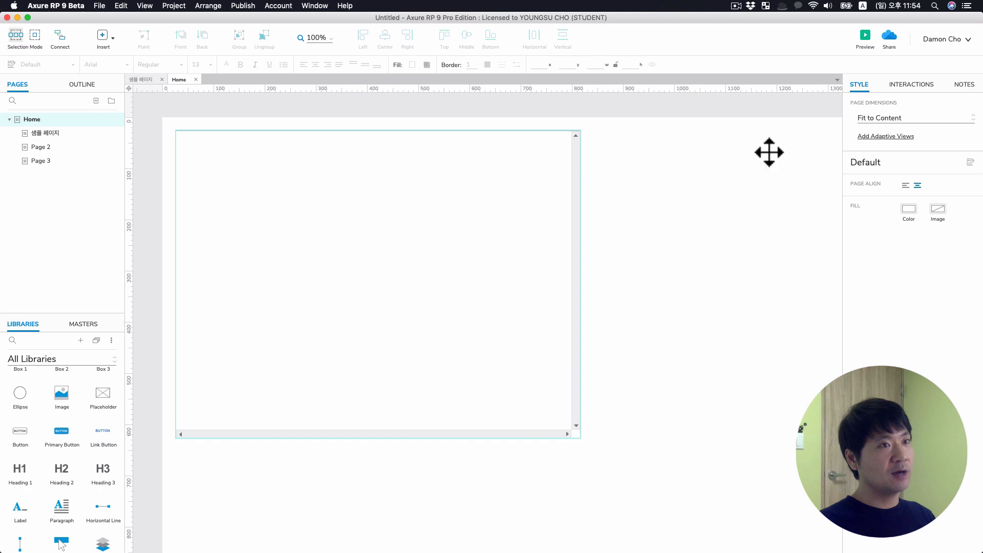
pyautogui.click(864, 37)
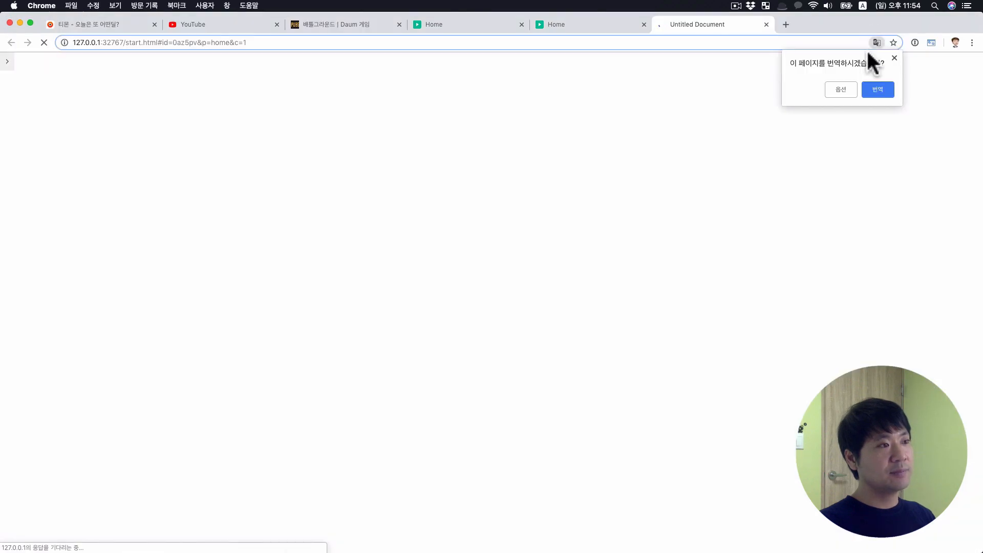
pyautogui.click(893, 59)
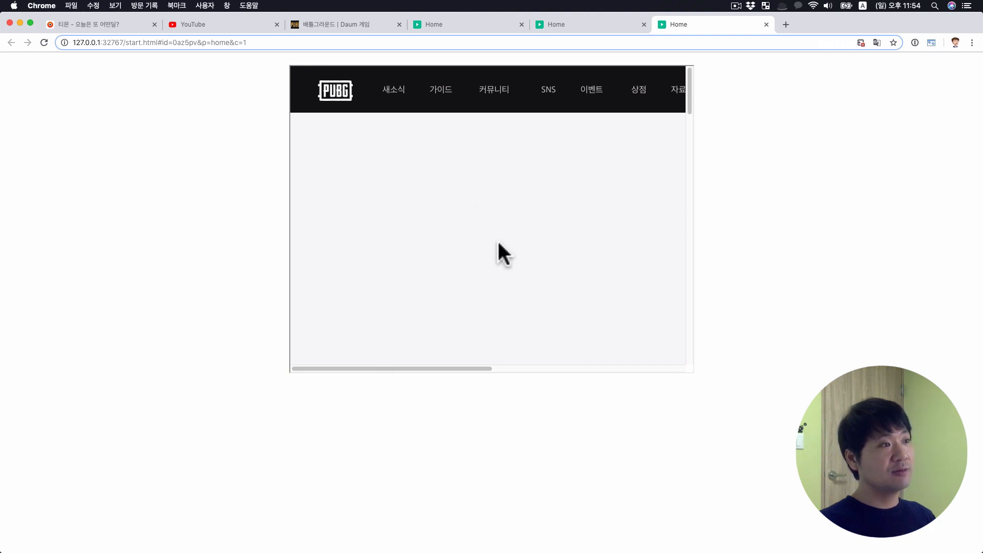
pyautogui.scroll(-10, 499, 254)
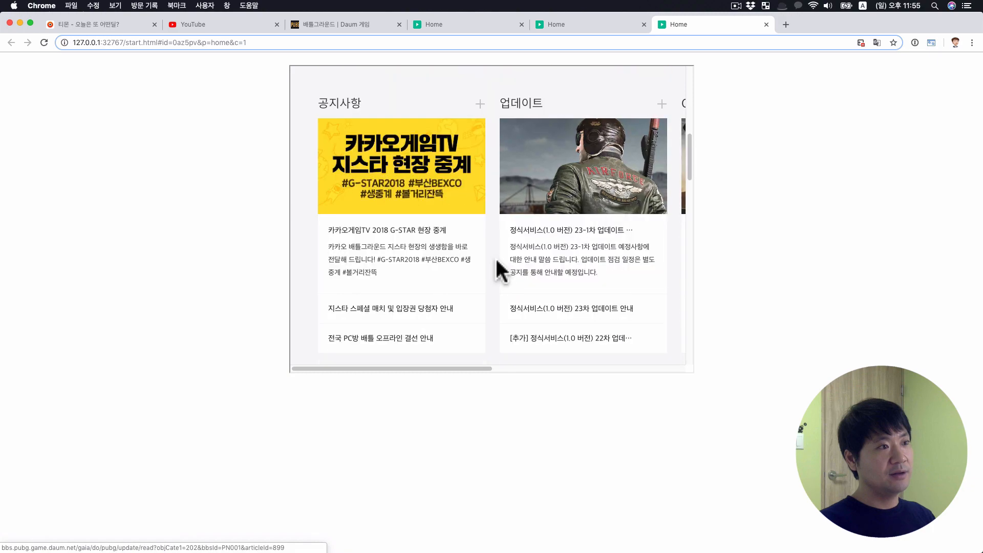
# Return to Axure RP and place a second inline frame below the first one on the Home page, at about x 169, y 664.
pyautogui.scroll(-10, 493, 258)
pyautogui.press('super+Tab')
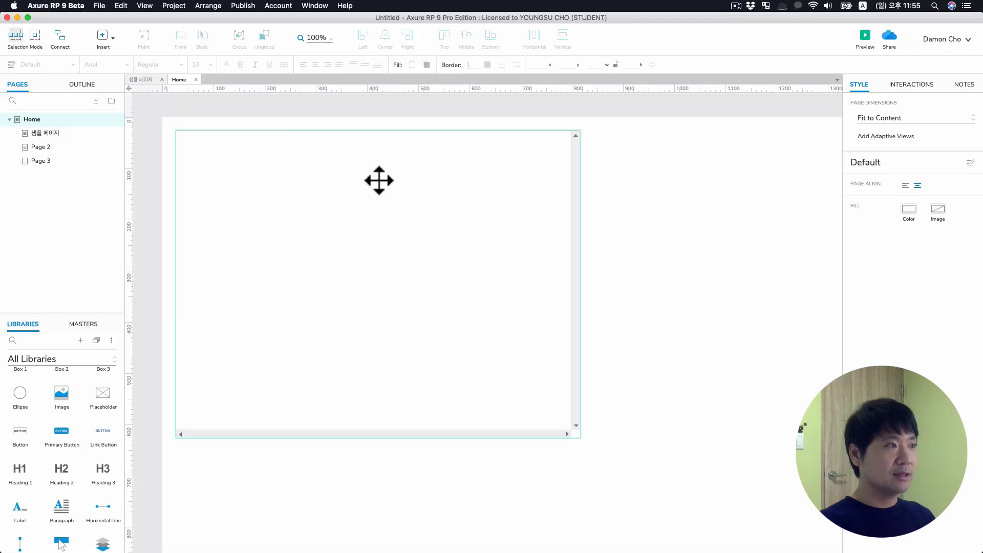
pyautogui.click(636, 199)
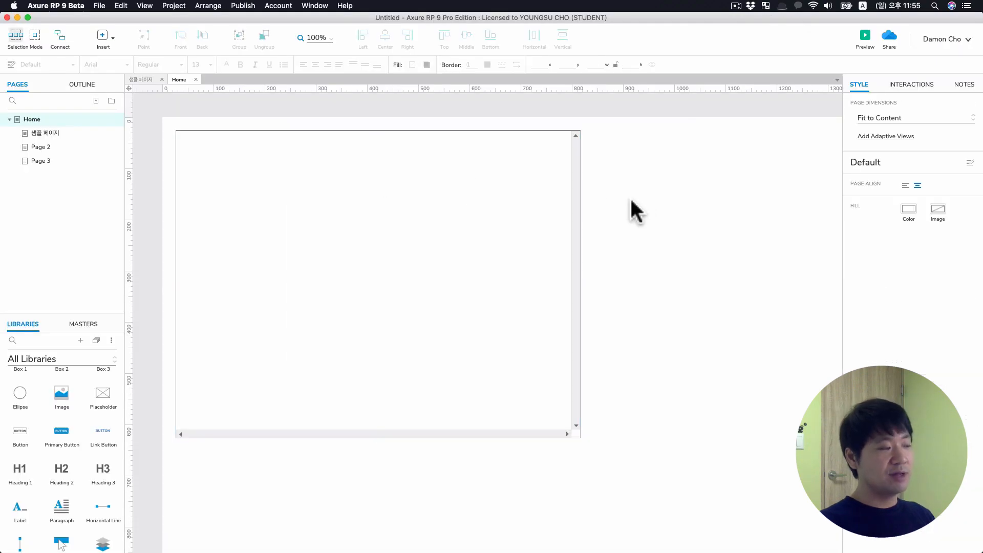
pyautogui.scroll(-5, 77, 483)
pyautogui.moveTo(37, 481); pyautogui.dragTo(296, 451)
pyautogui.scroll(-3, 292, 430)
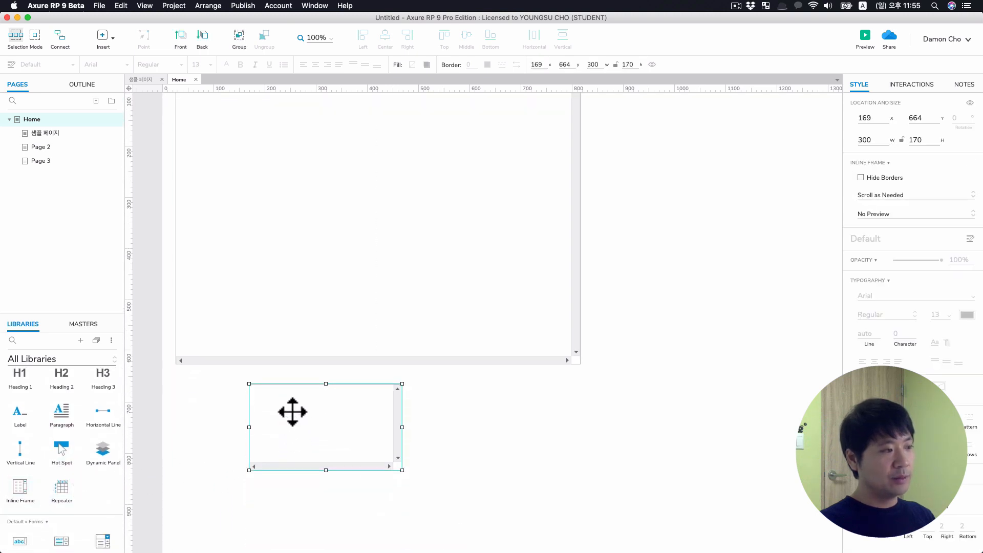
pyautogui.click(481, 387)
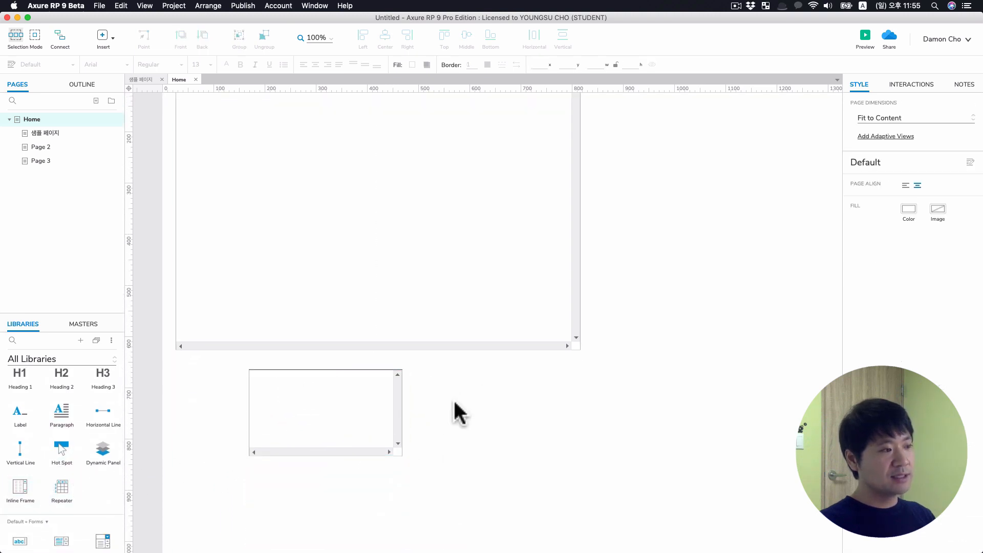
pyautogui.click(369, 412)
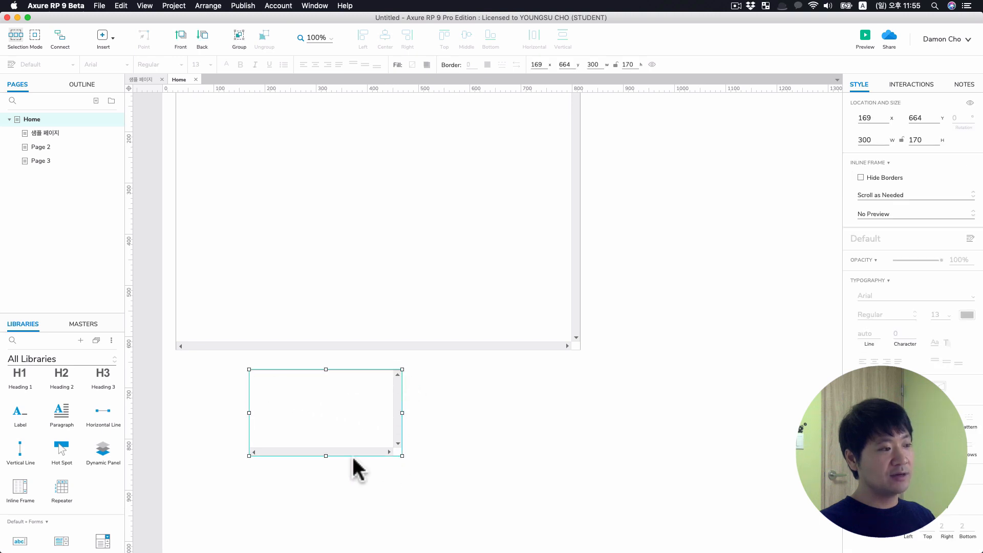
pyautogui.doubleClick(377, 408)
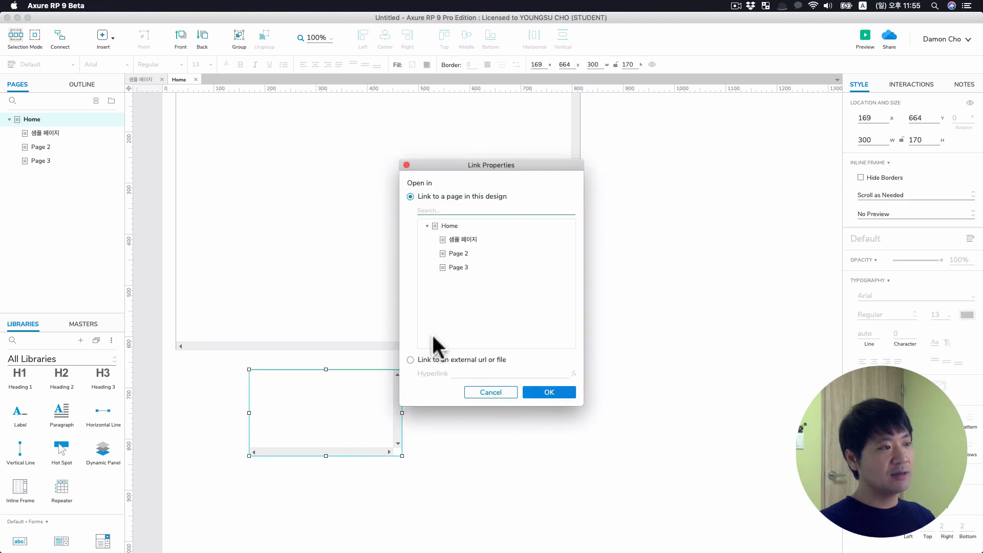
pyautogui.click(457, 238)
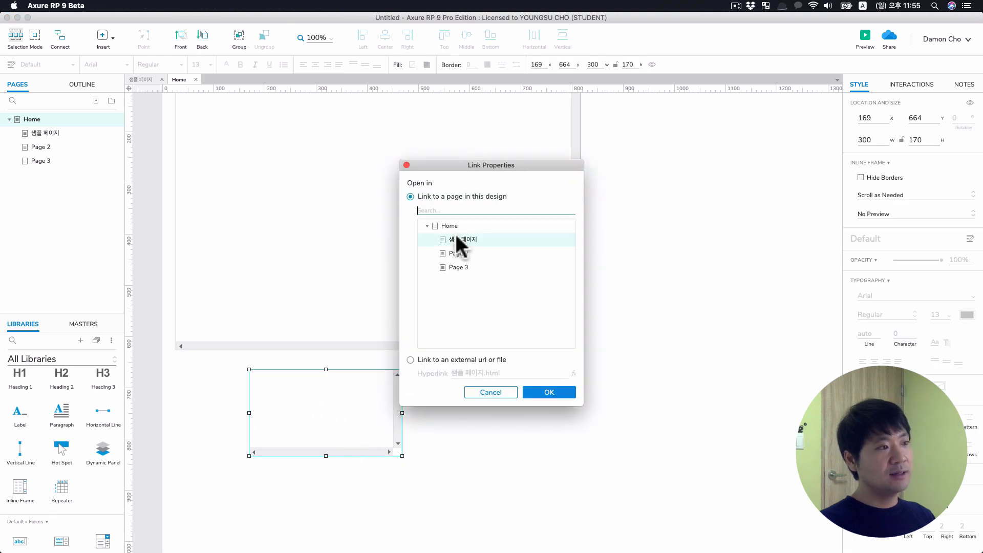
pyautogui.click(451, 358)
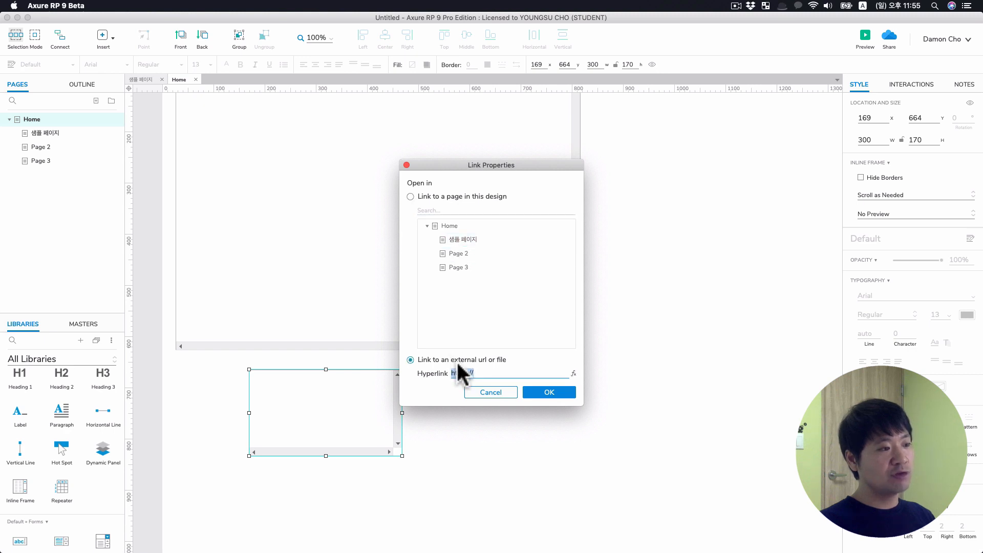
pyautogui.click(484, 394)
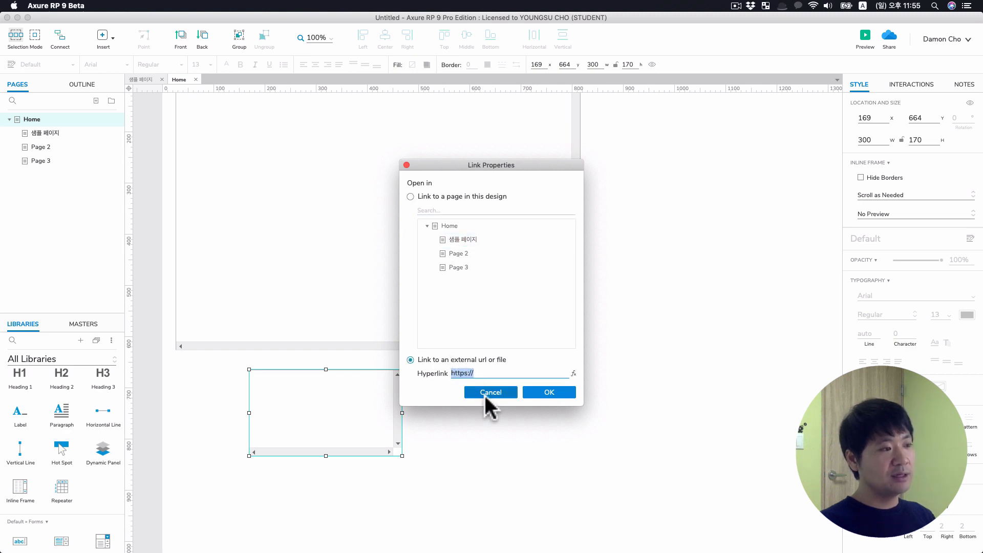
pyautogui.click(484, 395)
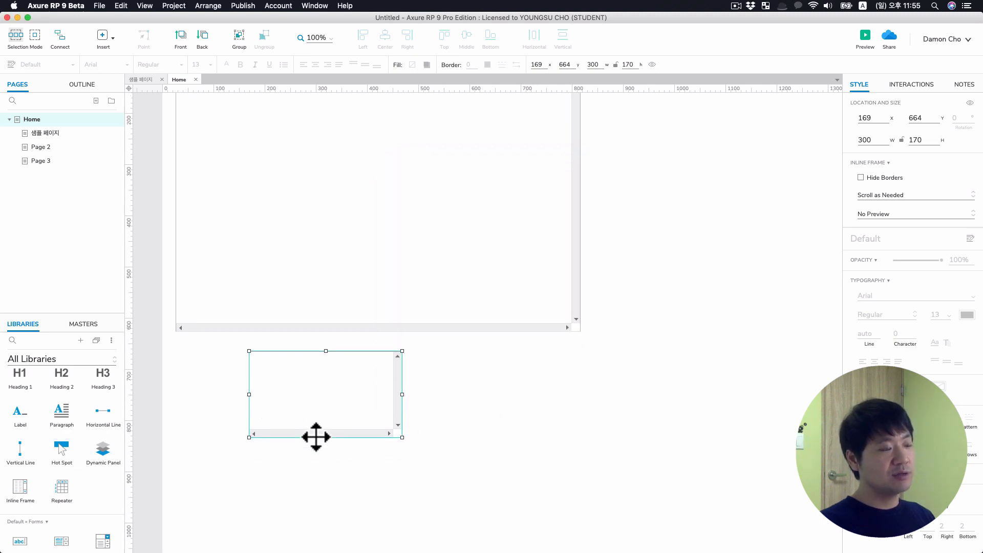
pyautogui.click(470, 417)
# Switch to Chrome, open the video "유튜브 구독자 천명만들기 맞구독없이 해내는 방법." from the YouTube home page, and pause it.
pyautogui.press('super+Tab')
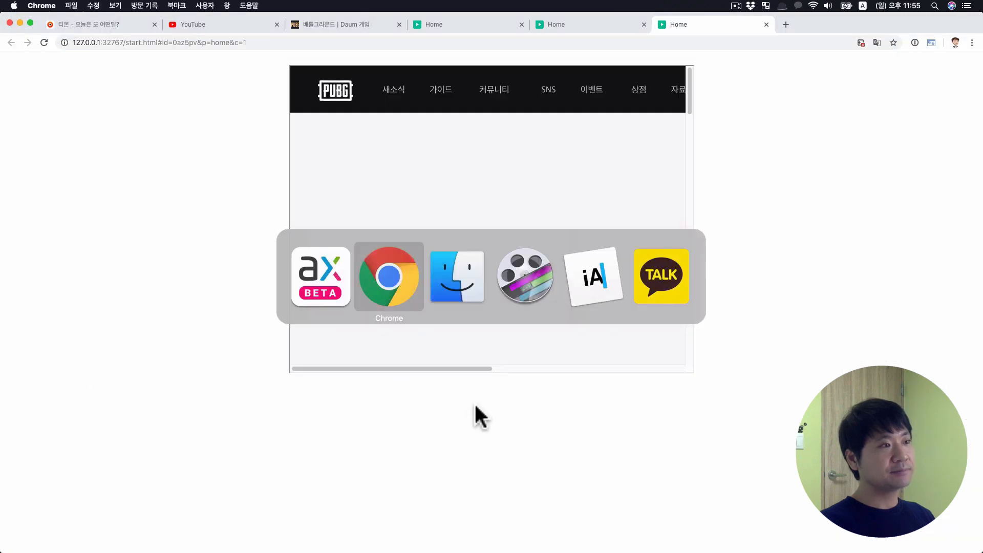
pyautogui.click(235, 28)
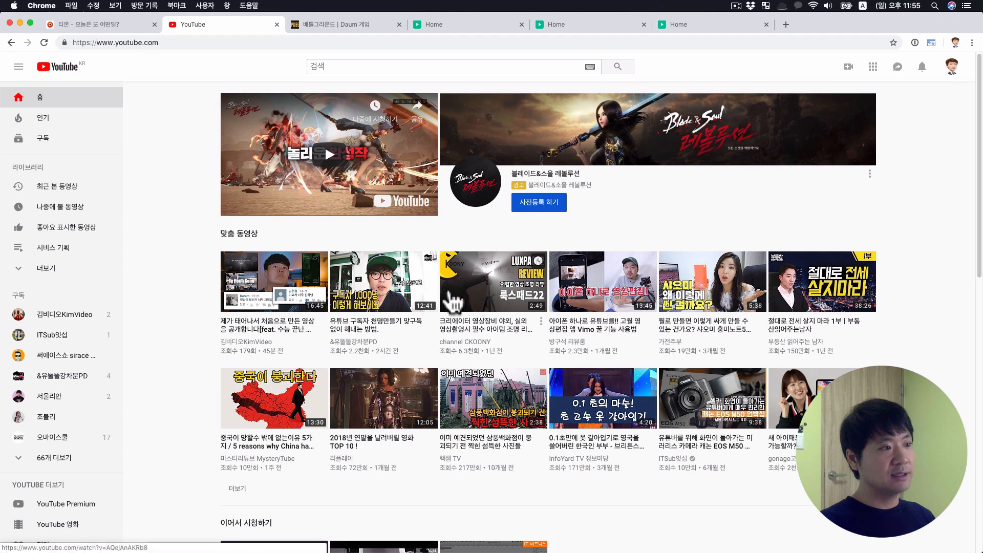
pyautogui.click(385, 294)
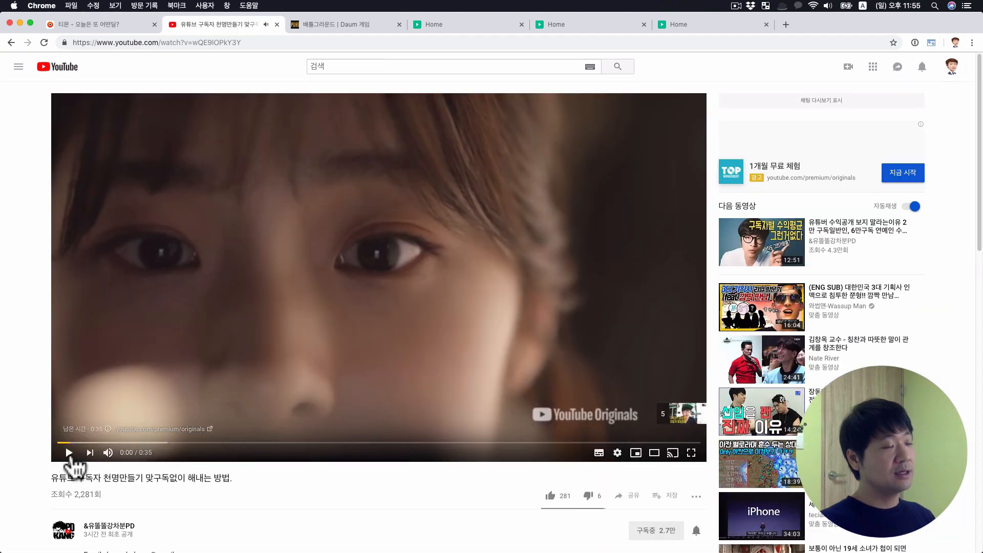
pyautogui.click(72, 461)
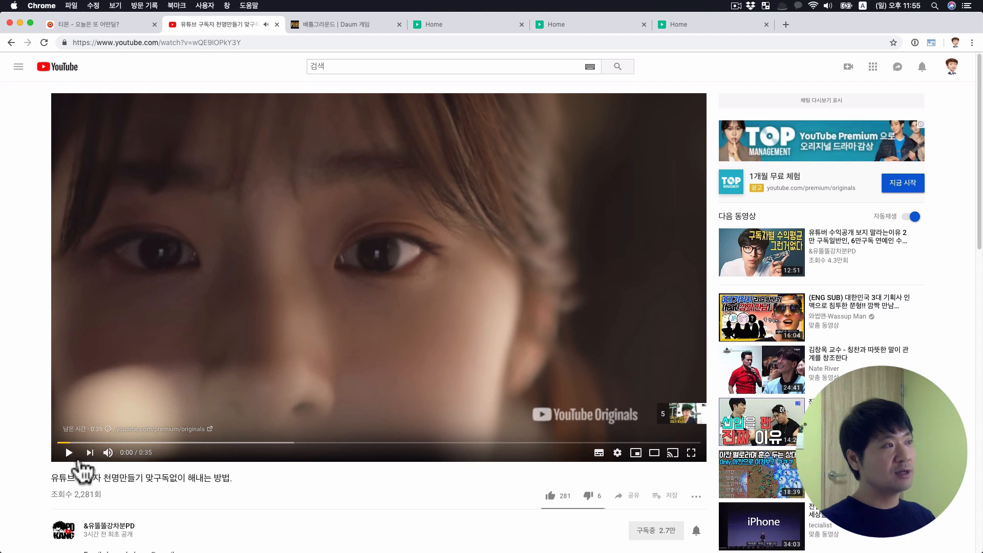
pyautogui.click(120, 43)
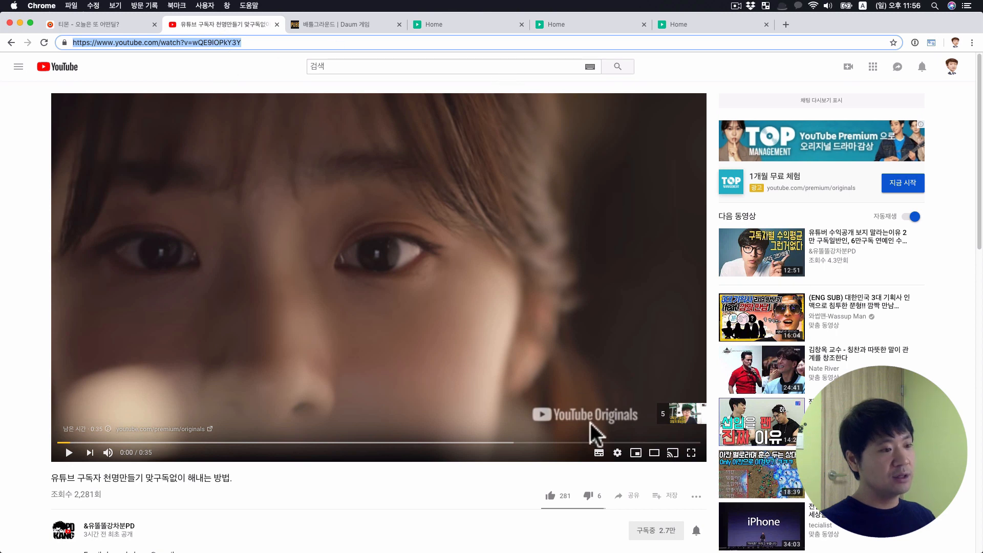
# Open the video's share options and copy its iframe embed code.
pyautogui.click(633, 496)
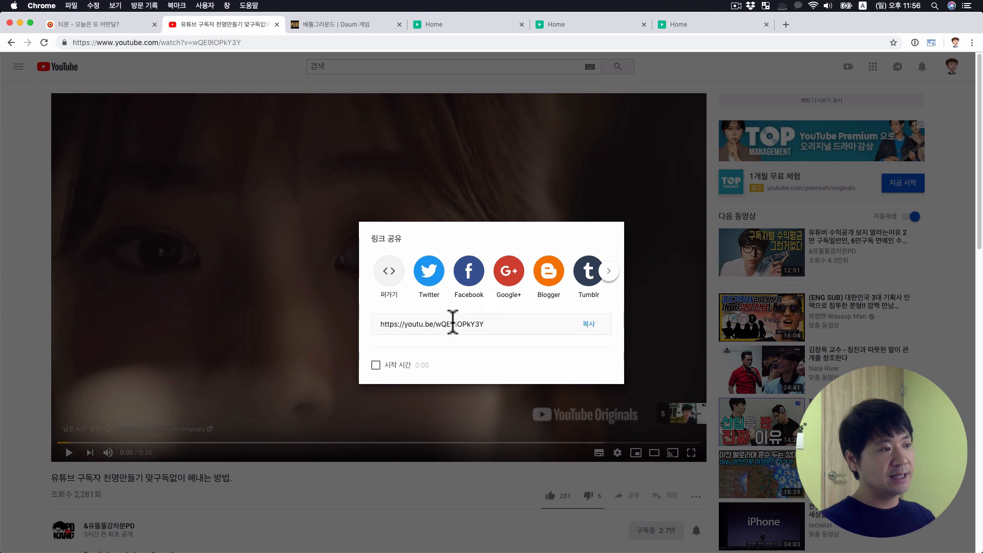
pyautogui.click(388, 273)
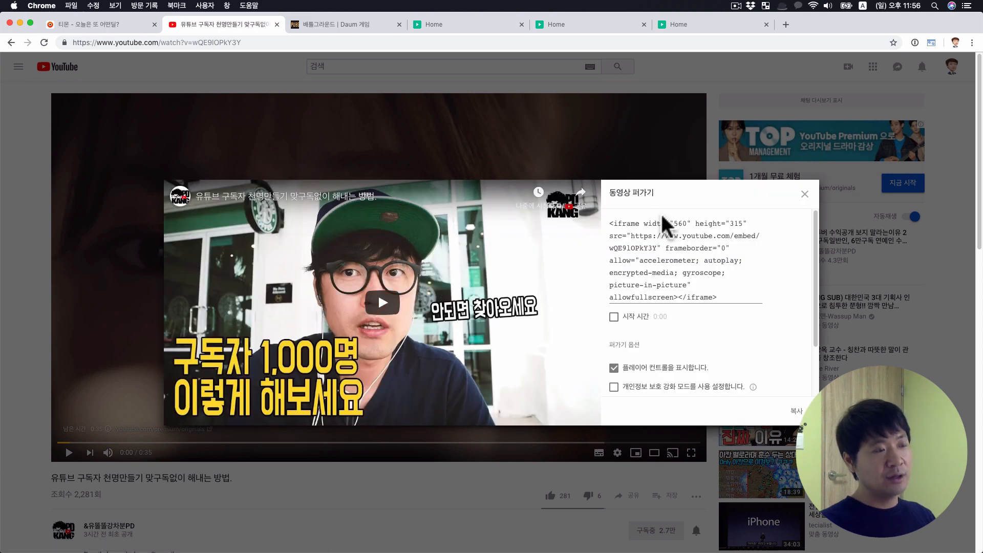
pyautogui.click(651, 223)
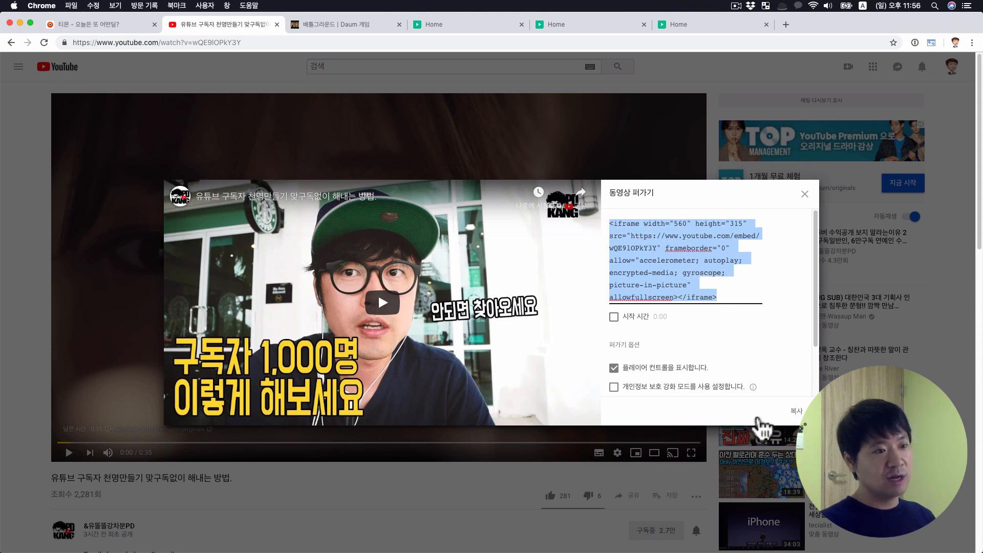
pyautogui.click(796, 414)
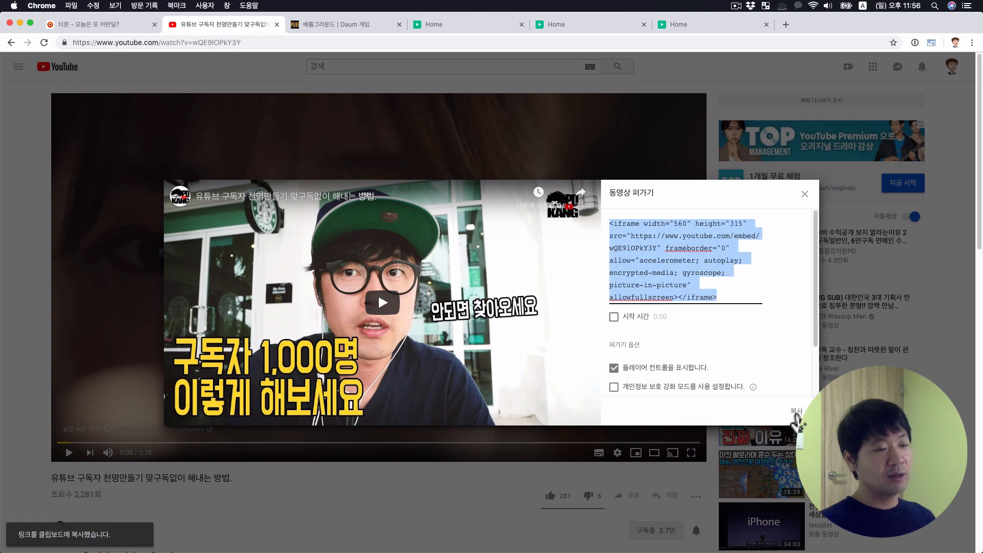
# Switch back to Axure RP and enlarge the second inline frame to about 337 × 230.
pyautogui.moveTo(561, 551)
pyautogui.click(514, 537)
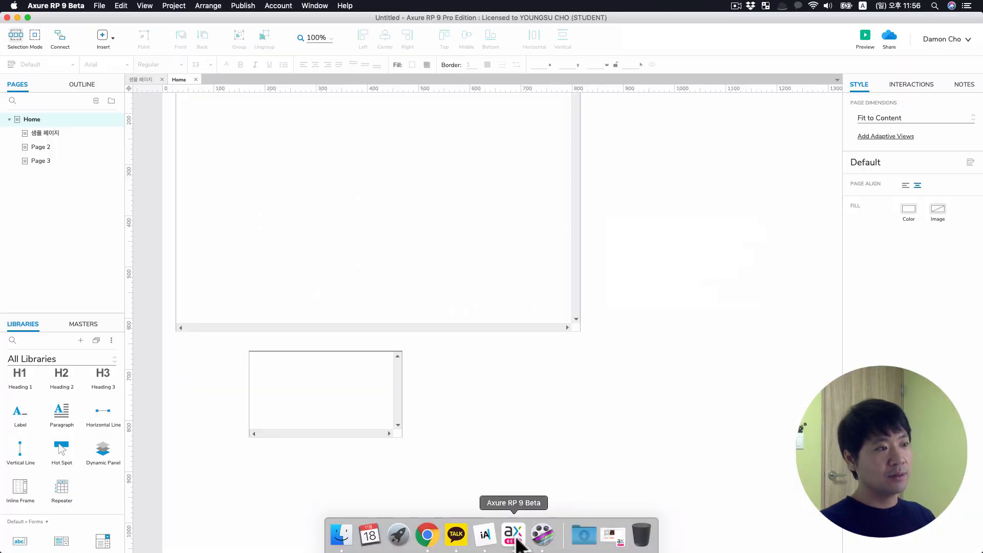
pyautogui.scroll(-3, 445, 381)
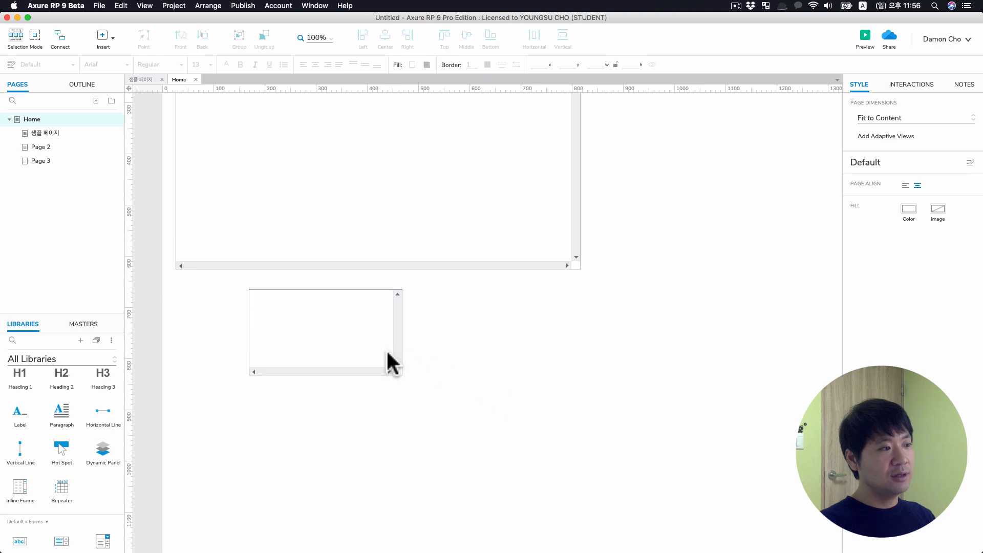
pyautogui.click(336, 329)
pyautogui.moveTo(402, 376); pyautogui.dragTo(422, 407)
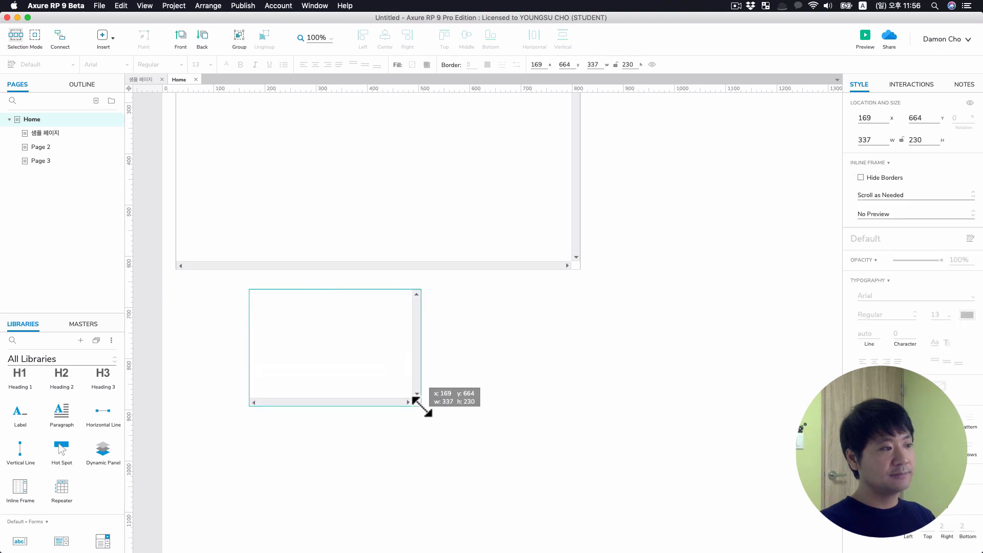
# Set the second inline frame to link to an external URL and paste the copied YouTube embed code as its hyperlink.
pyautogui.doubleClick(332, 344)
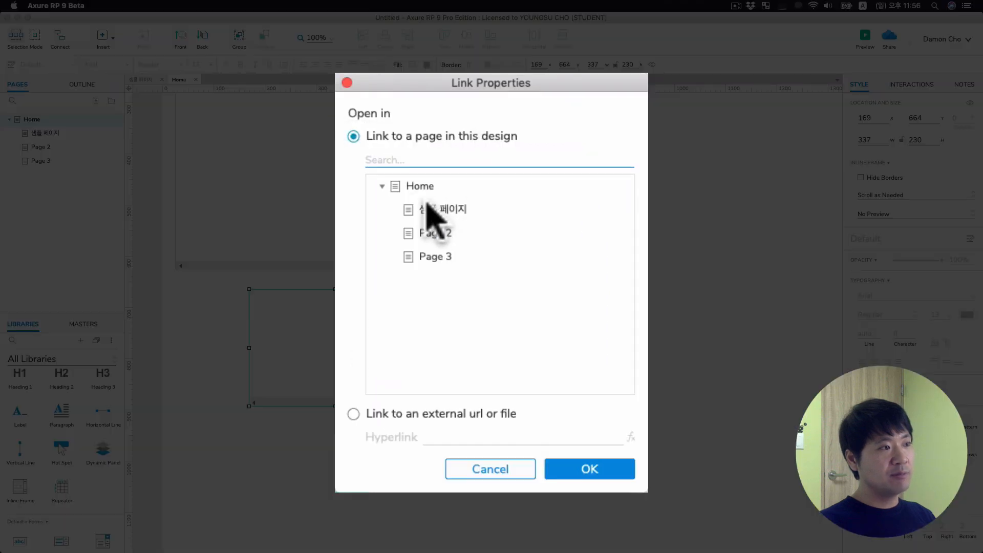
pyautogui.click(353, 414)
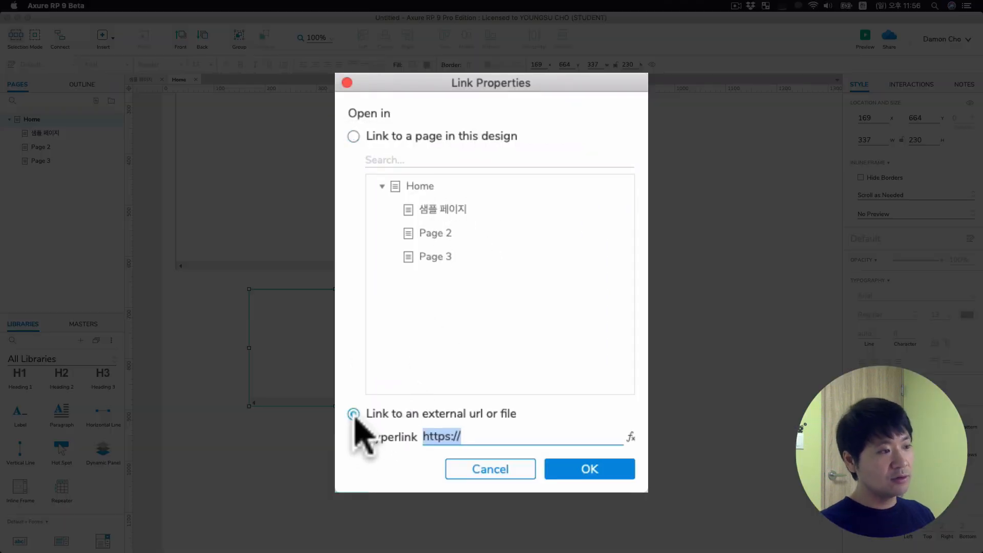
pyautogui.press('super+v')
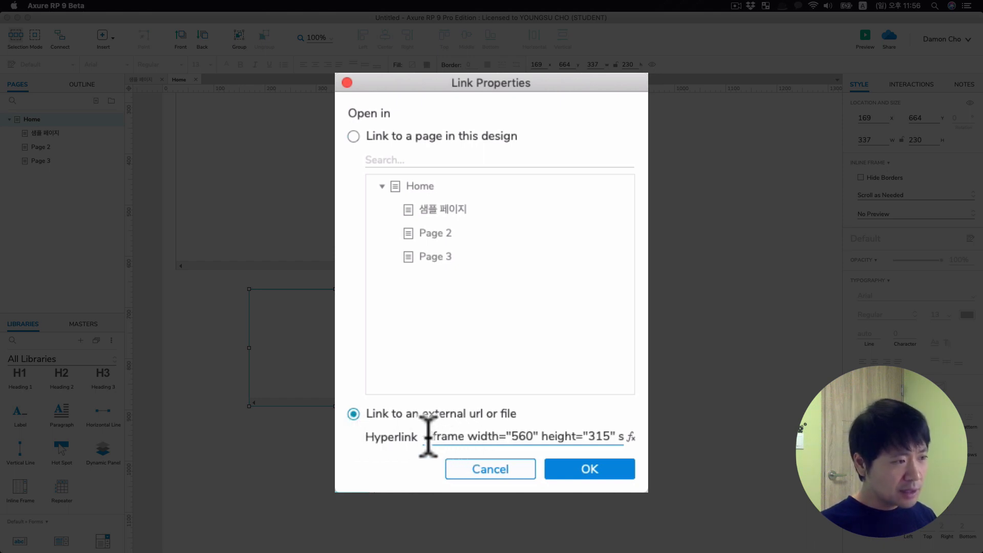
pyautogui.moveTo(428, 438); pyautogui.dragTo(652, 461)
pyautogui.click(570, 436)
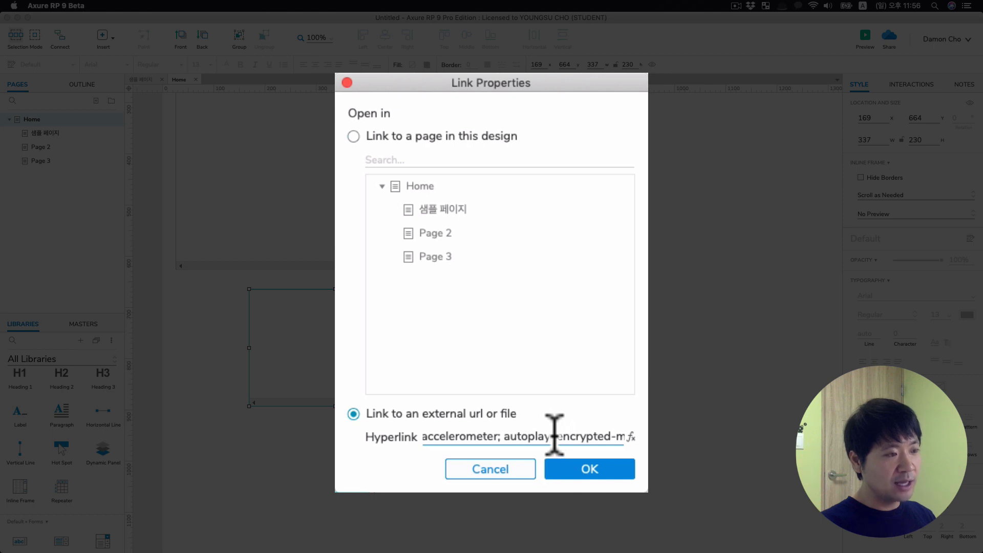
pyautogui.click(632, 438)
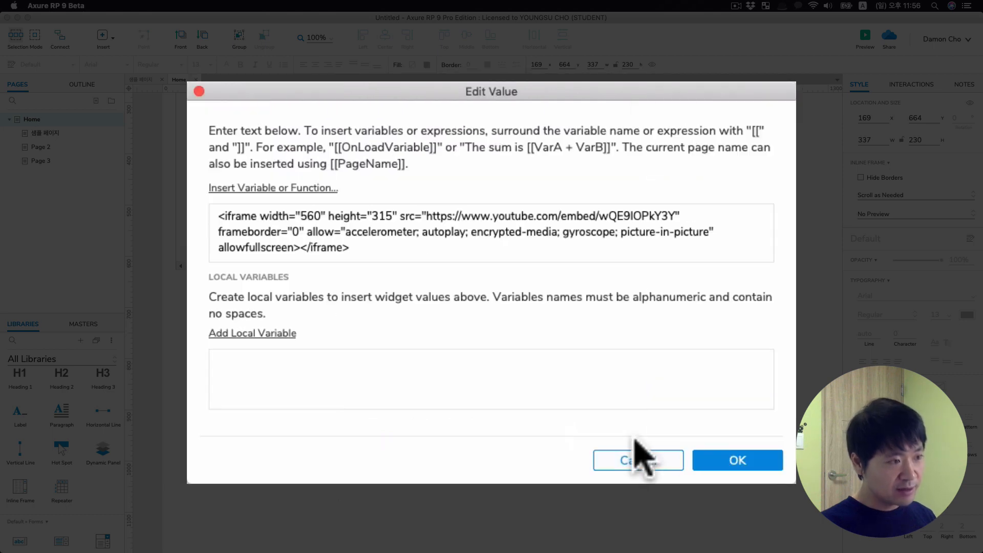
pyautogui.click(388, 231)
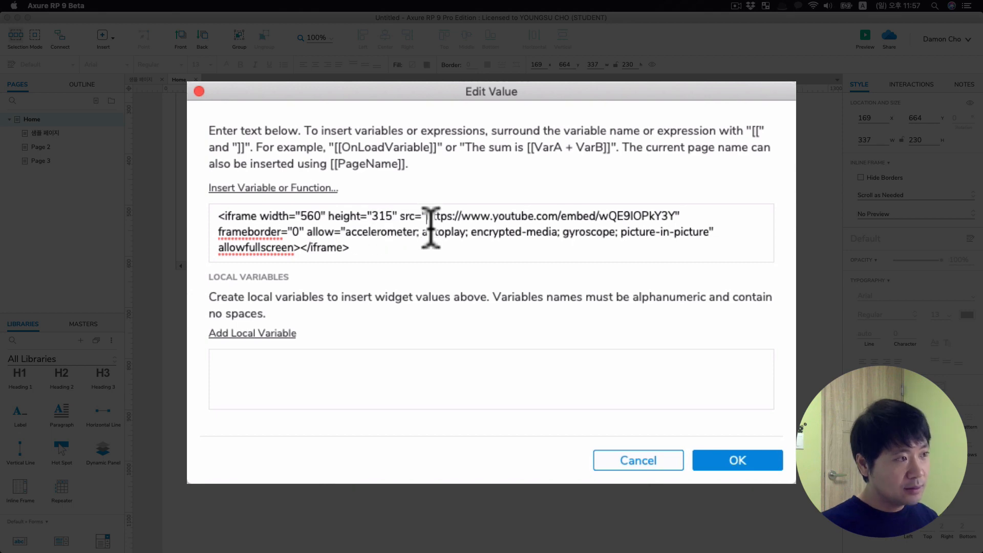
pyautogui.moveTo(219, 215); pyautogui.dragTo(371, 251)
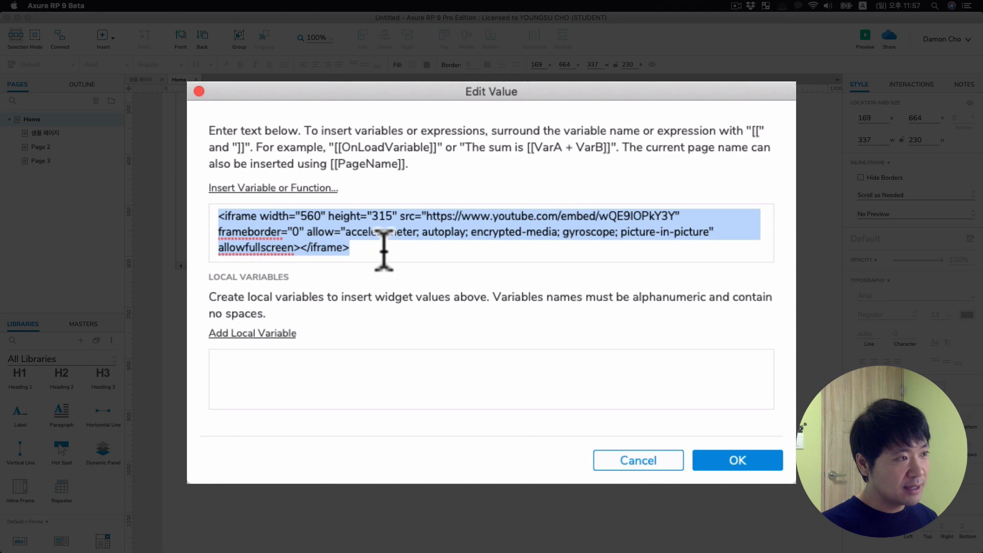
pyautogui.click(424, 238)
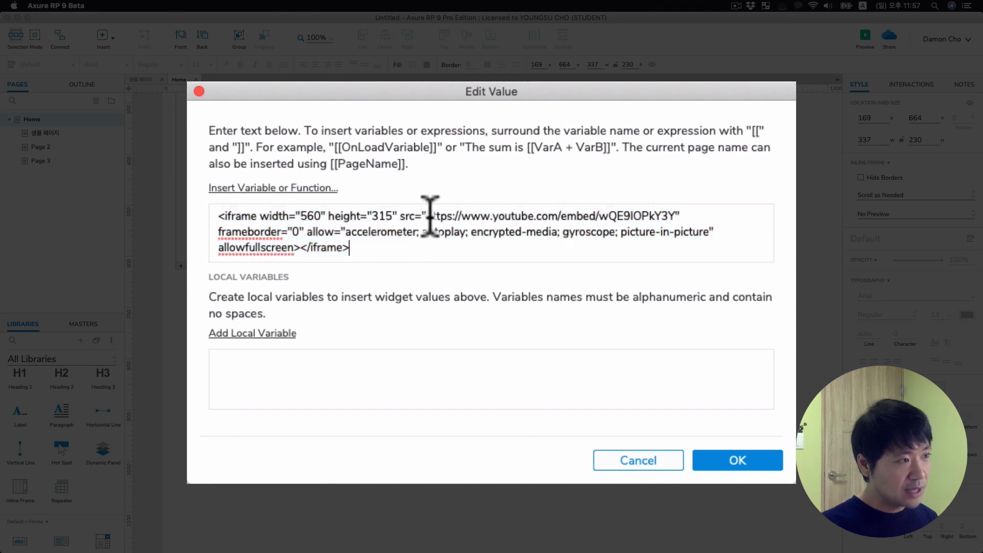
pyautogui.moveTo(427, 215); pyautogui.dragTo(673, 215)
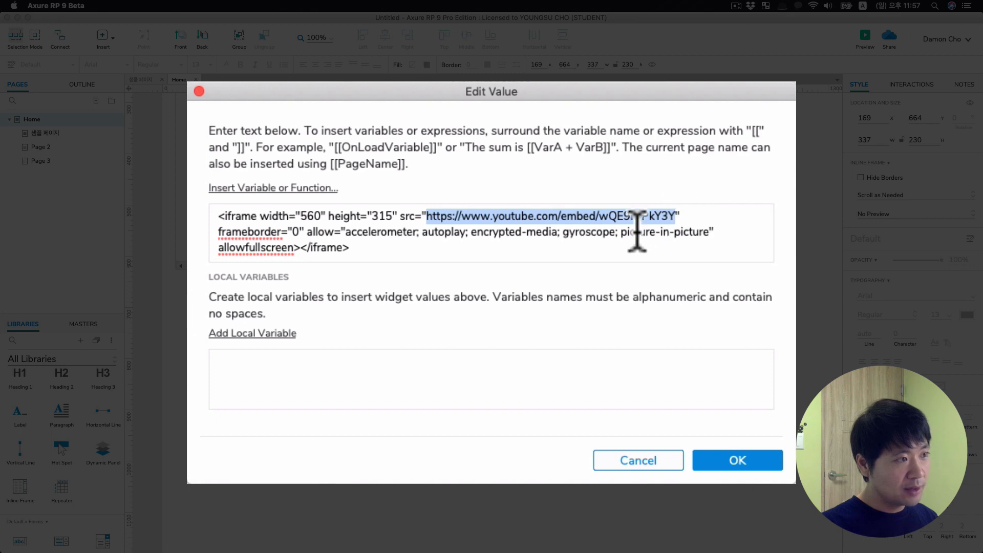
pyautogui.click(636, 231)
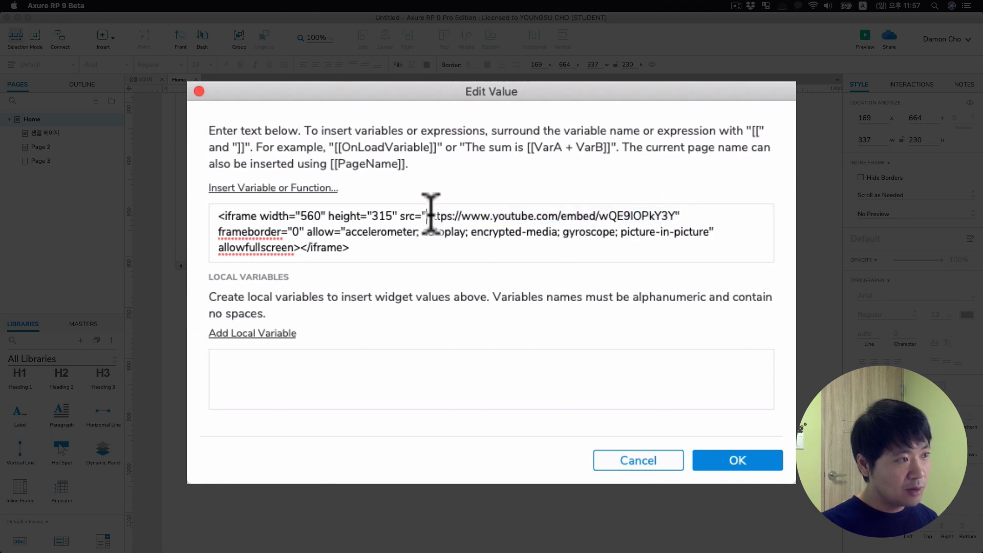
pyautogui.moveTo(427, 215); pyautogui.dragTo(195, 215)
pyautogui.press('BackSpace')
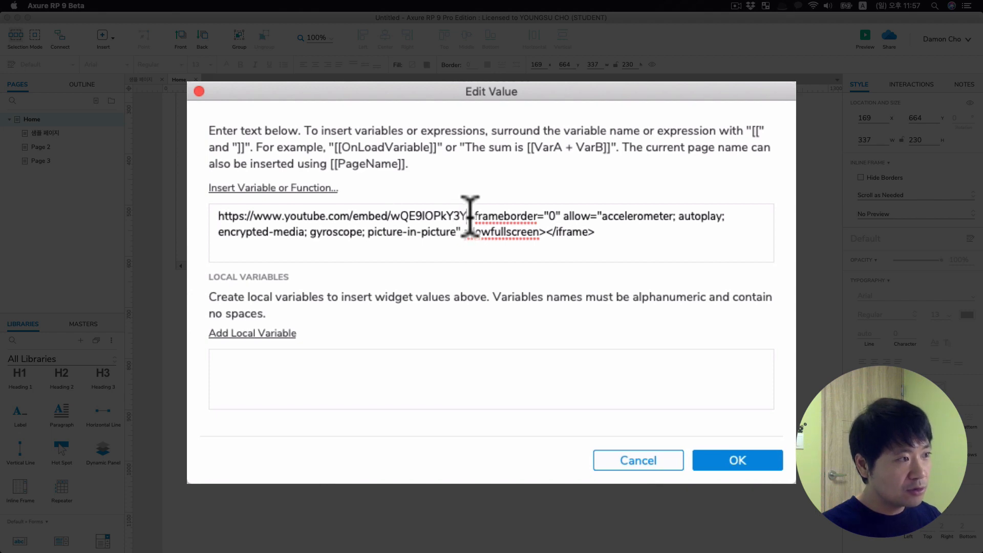
pyautogui.moveTo(466, 216); pyautogui.dragTo(605, 237)
pyautogui.press('BackSpace')
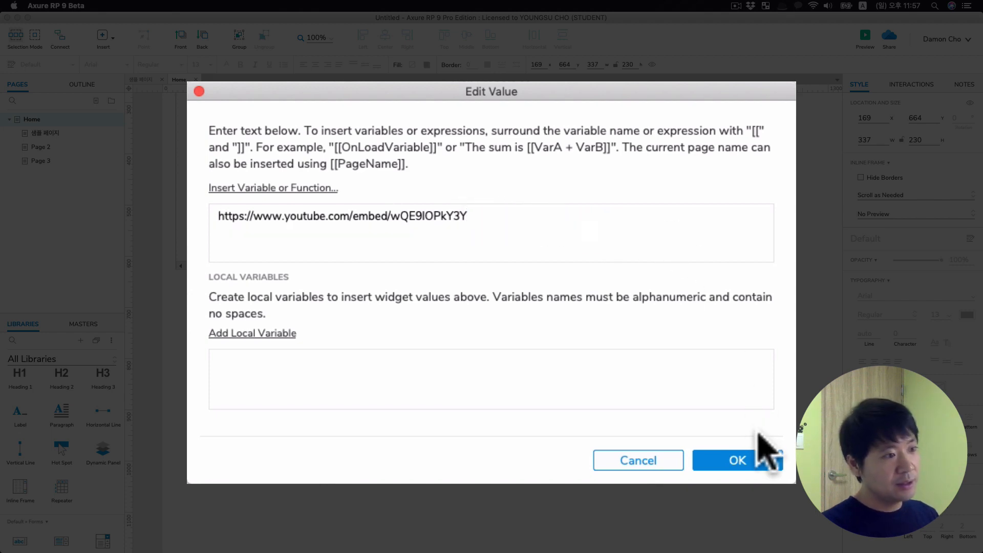
pyautogui.press('super+a')
pyautogui.click(737, 461)
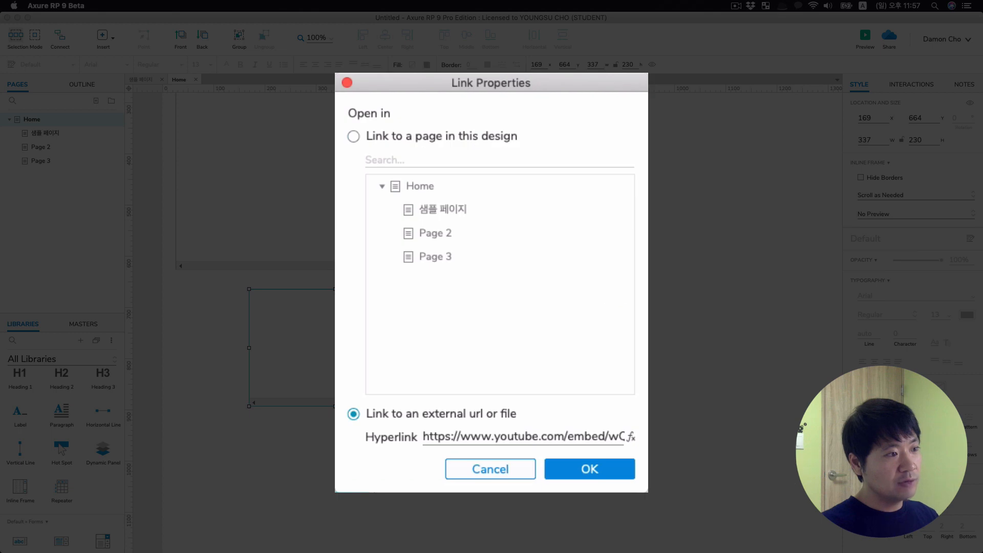
# Accept the link settings, preview the Home page in the browser and play the embedded YouTube video.
pyautogui.click(595, 468)
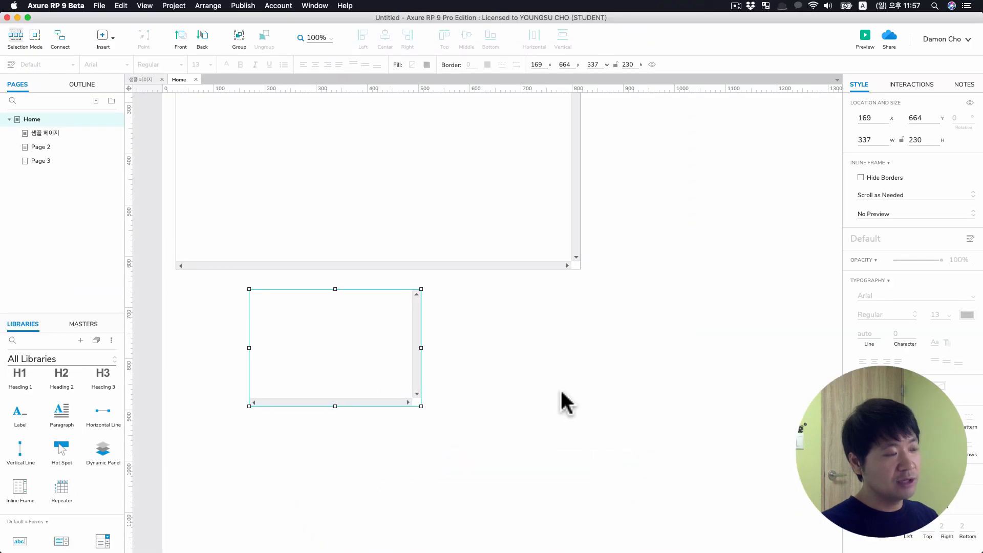
pyautogui.click(560, 389)
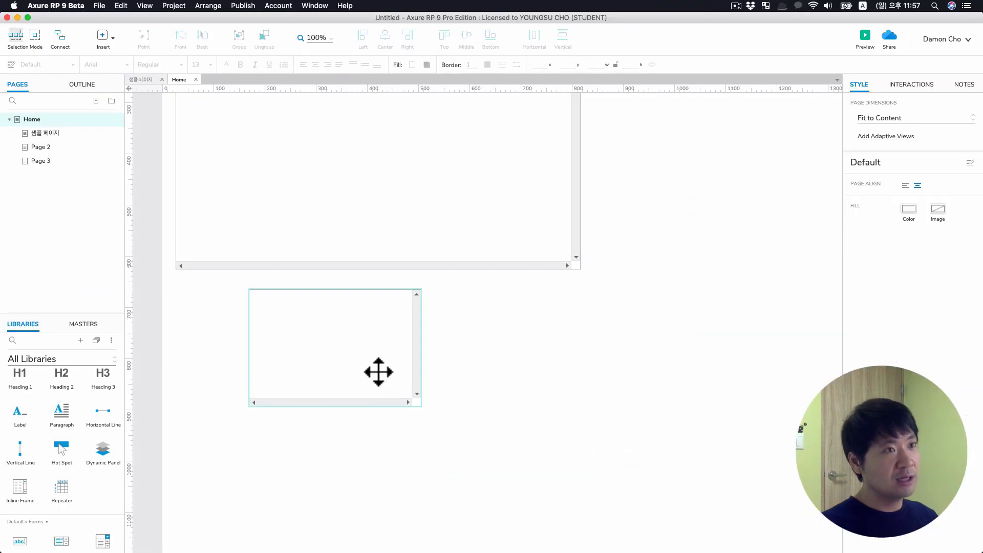
pyautogui.click(865, 37)
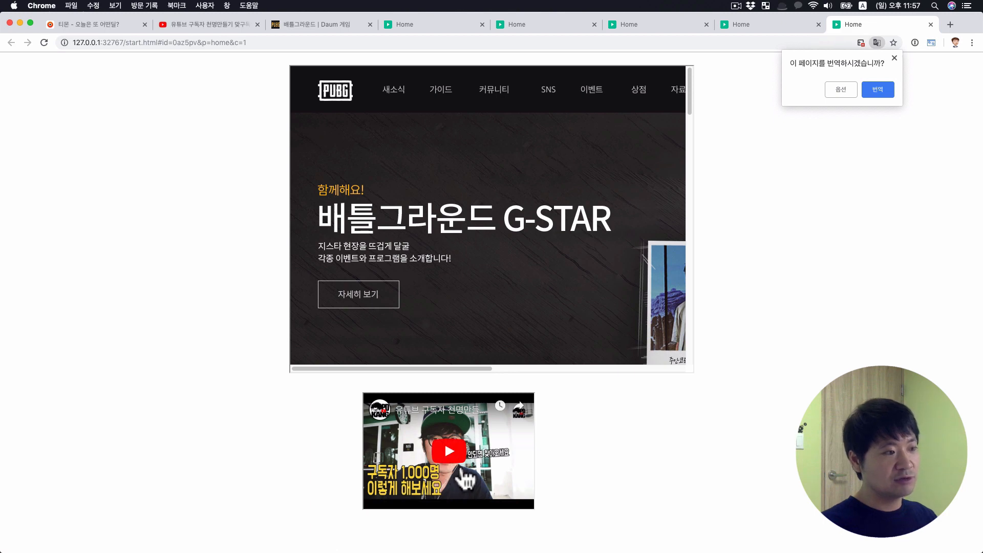
pyautogui.click(450, 454)
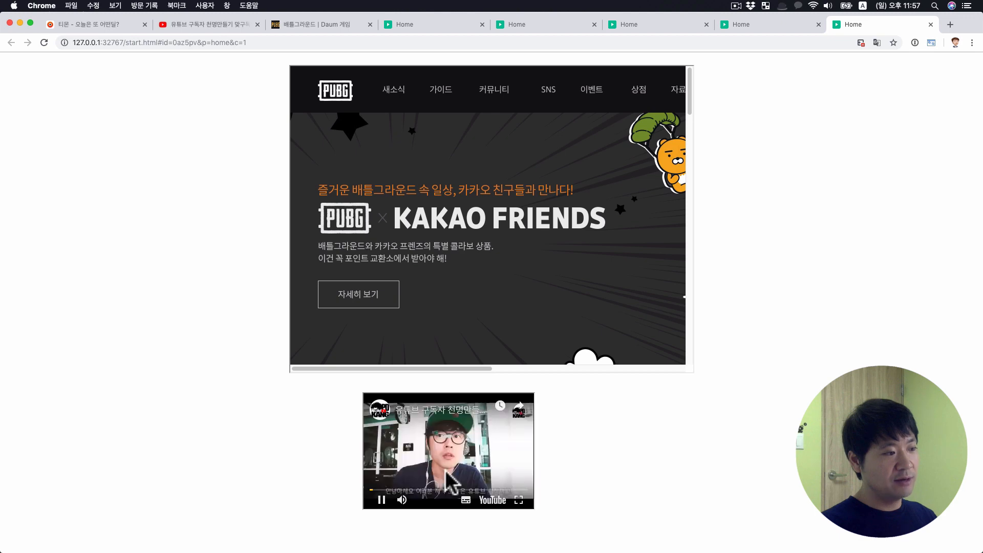
# Switch back to Axure RP and set the YouTube inline frame to Hide Borders and Never Scroll.
pyautogui.press('super+Tab')
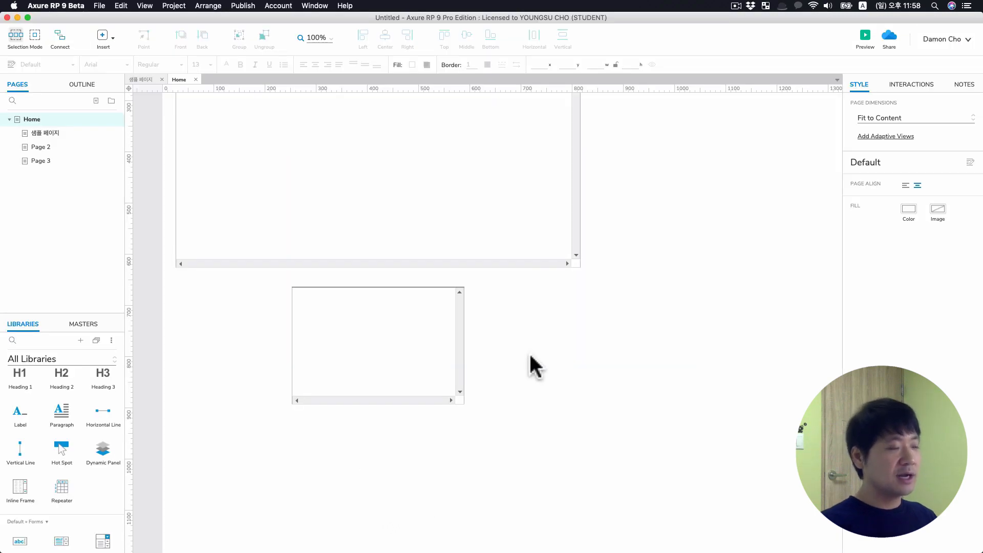
pyautogui.click(439, 349)
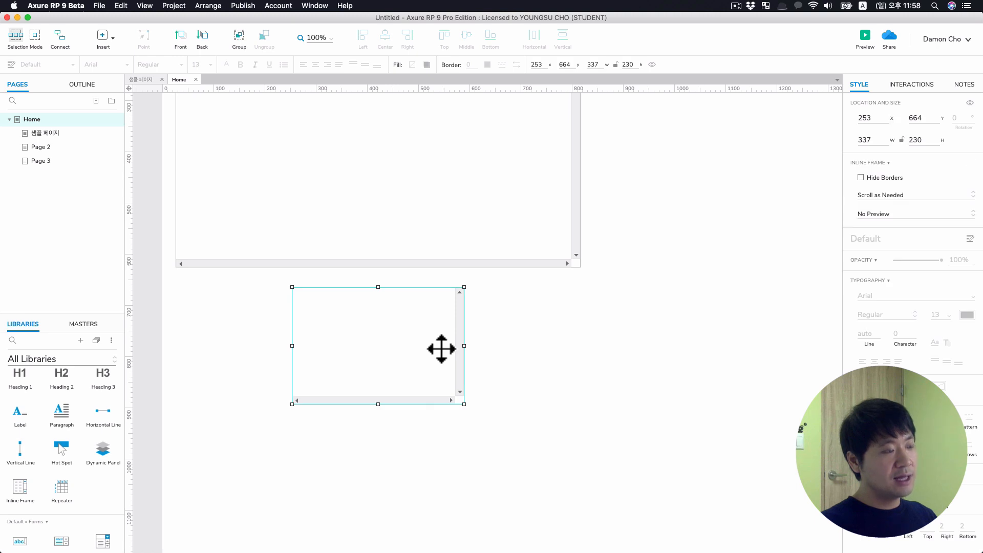
pyautogui.click(513, 344)
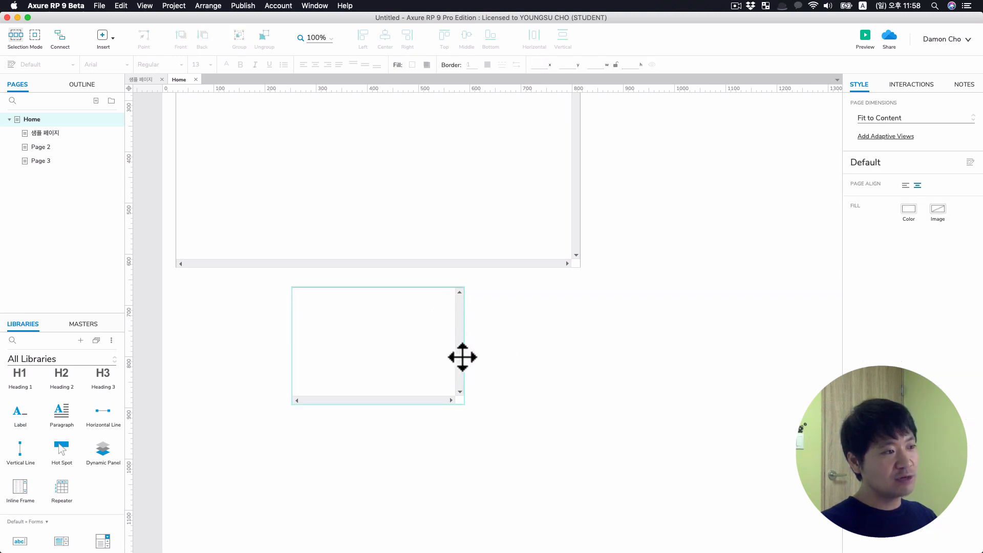
pyautogui.click(420, 345)
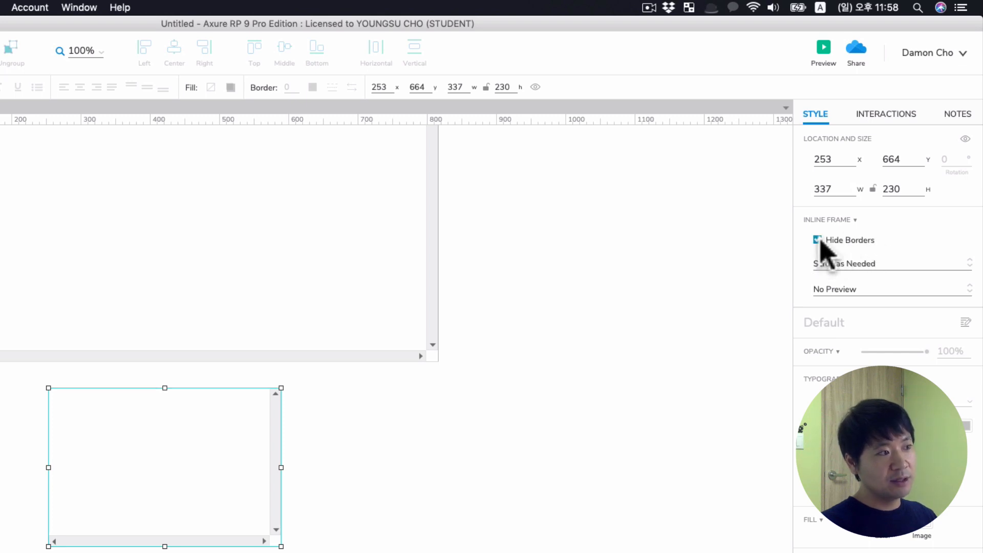
pyautogui.click(839, 264)
pyautogui.click(850, 326)
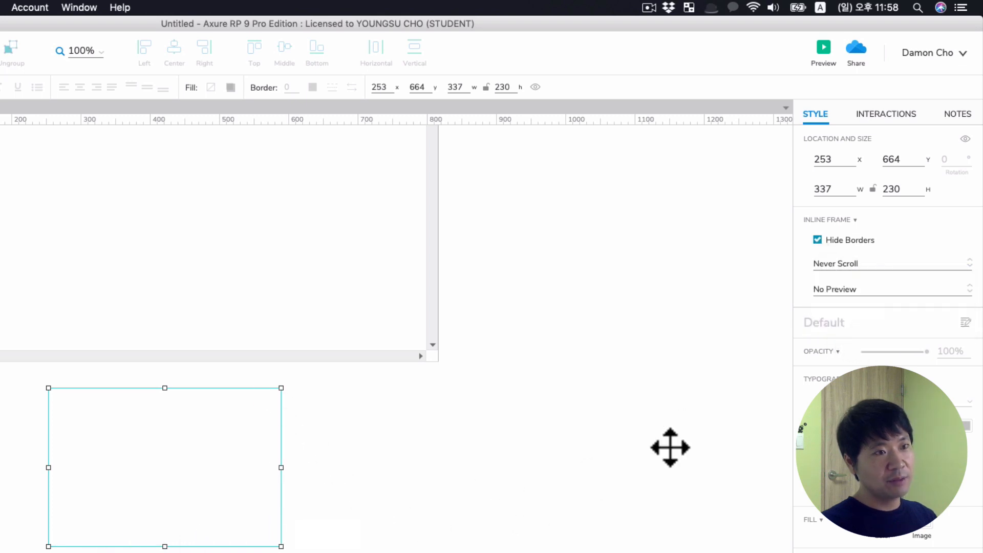
# Set the YouTube inline frame's preview placeholder to Video.
pyautogui.click(845, 291)
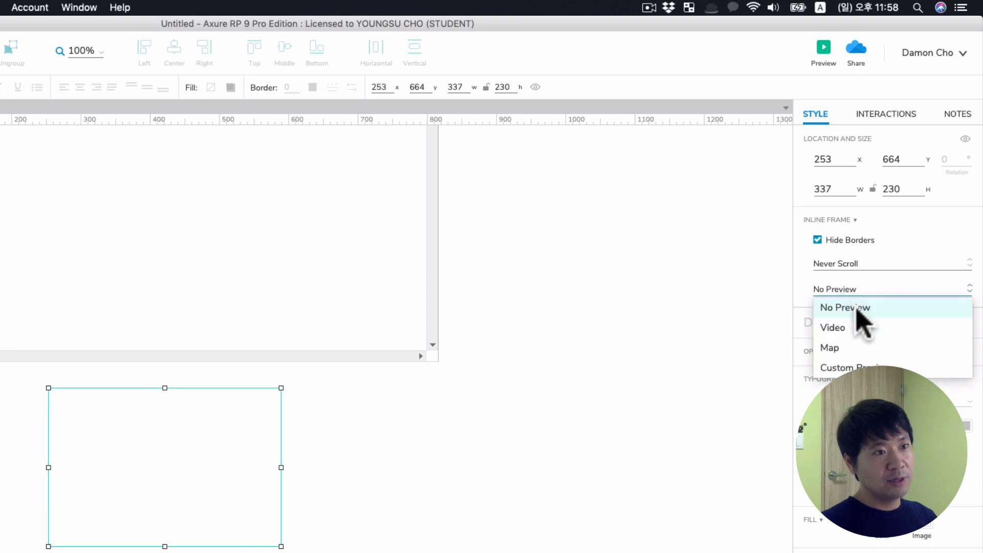
pyautogui.click(841, 331)
pyautogui.click(496, 549)
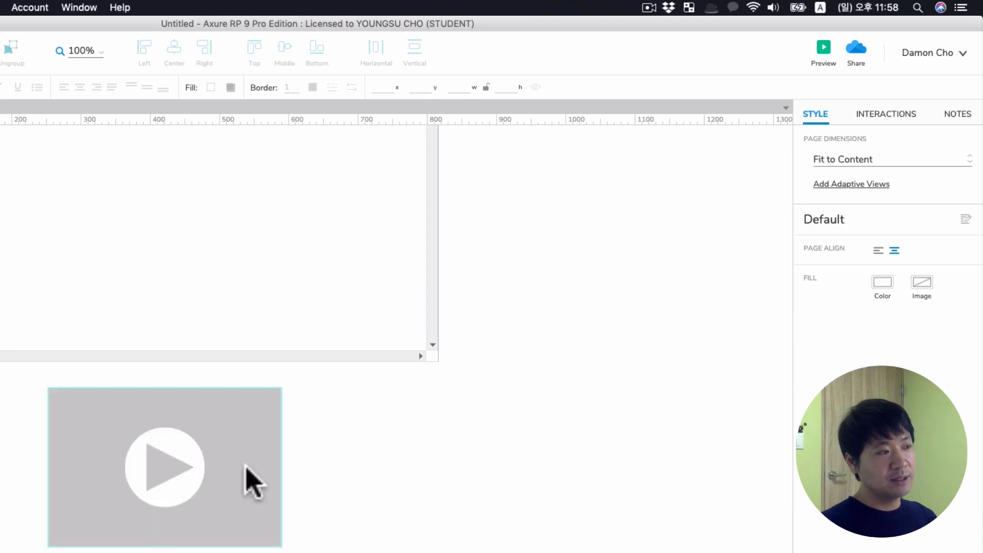
pyautogui.click(61, 415)
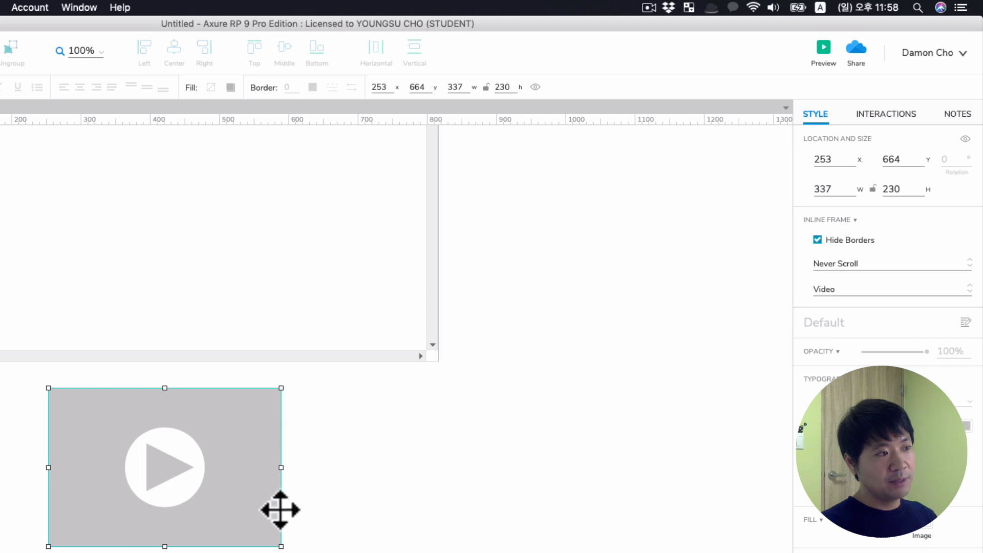
pyautogui.click(374, 461)
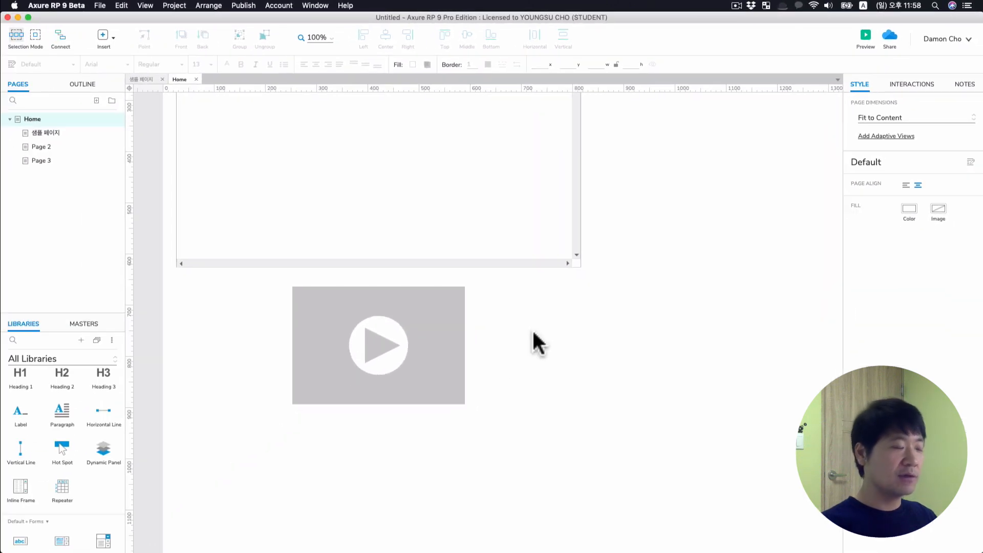
# Add a third inline frame below the video frame, and open the video frame's link properties to review its hyperlink.
pyautogui.click(361, 305)
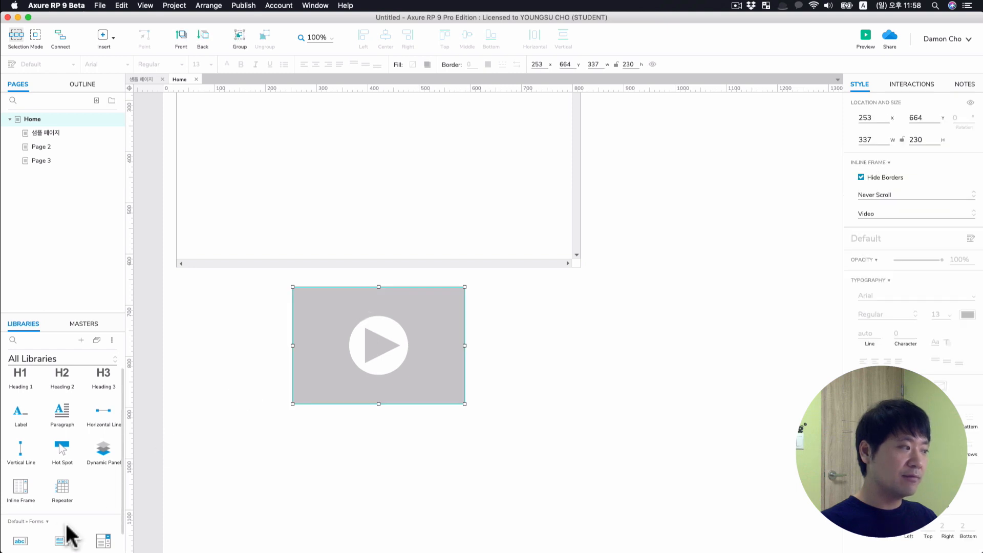
pyautogui.moveTo(46, 485); pyautogui.dragTo(330, 428)
pyautogui.click(399, 331)
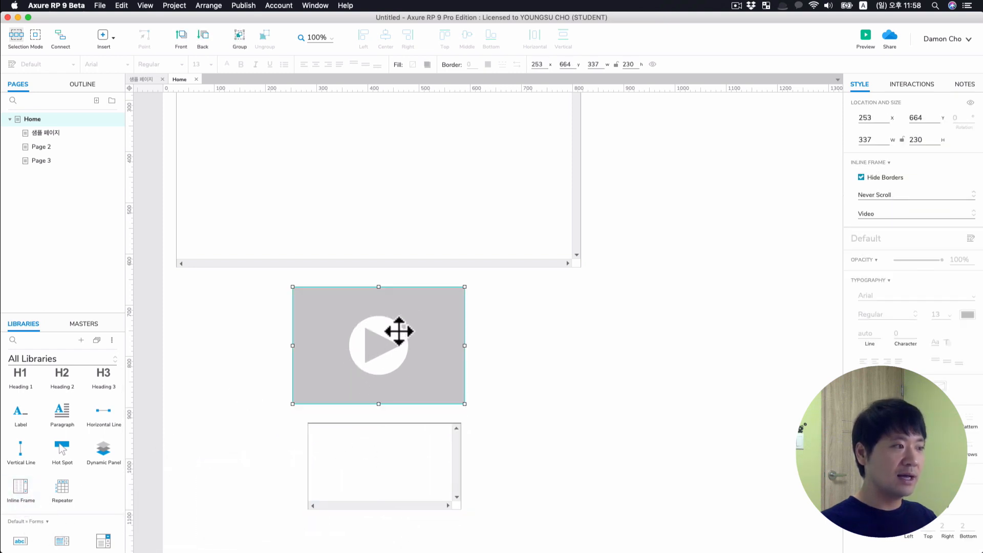
pyautogui.doubleClick(431, 333)
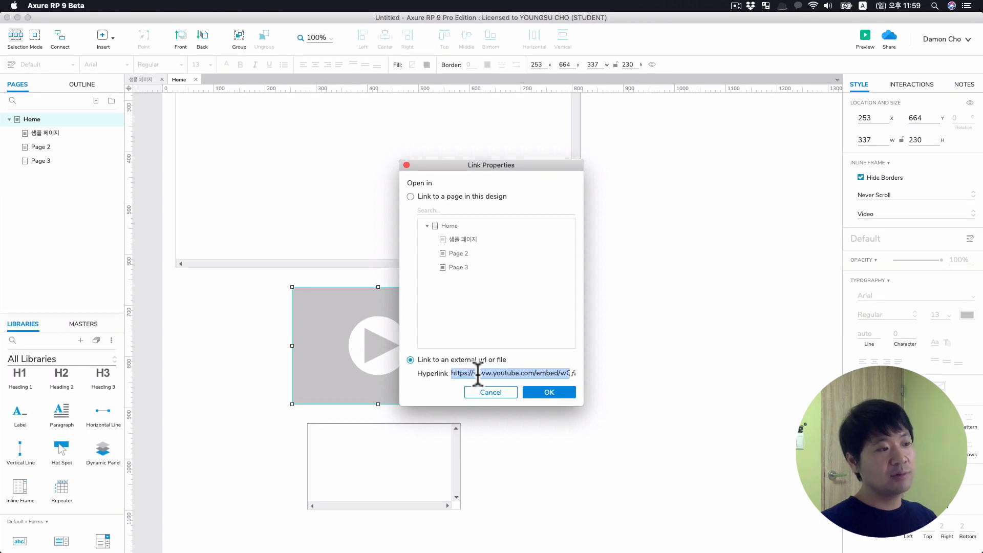
pyautogui.click(498, 388)
pyautogui.click(511, 445)
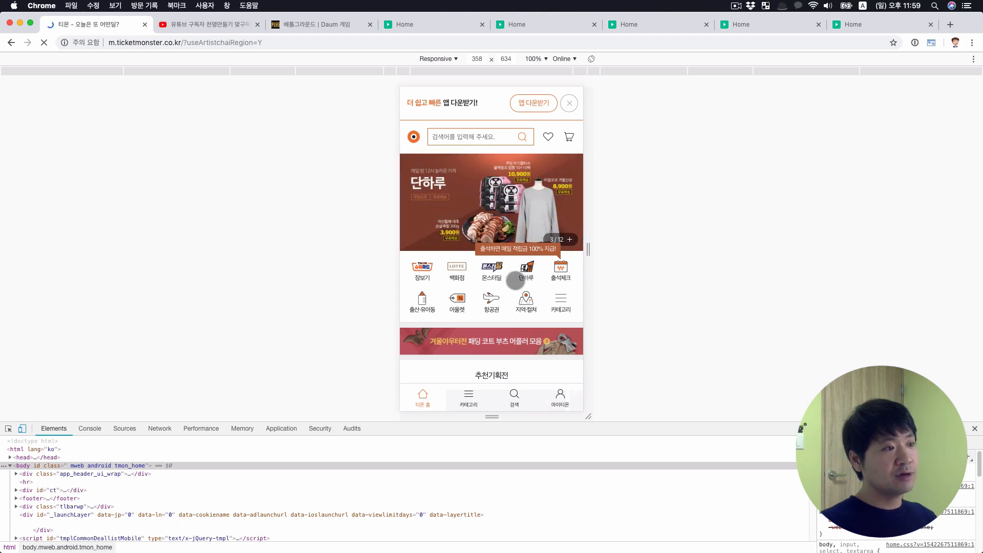
# Browse the real-time best list on the TMON mobile site in Chrome, open the [삐아] HOT템 deal and play its video.
pyautogui.scroll(-15, 515, 280)
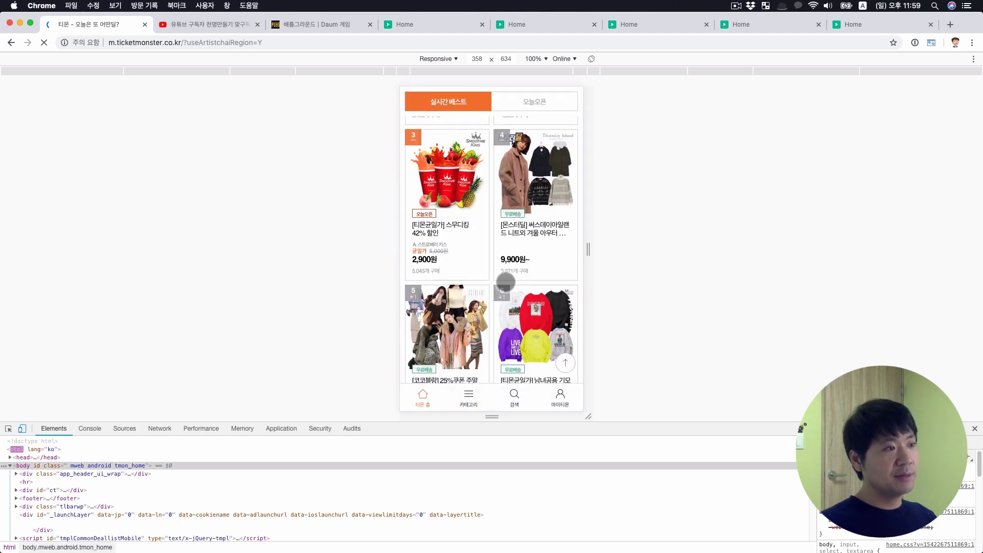
pyautogui.scroll(-10, 505, 282)
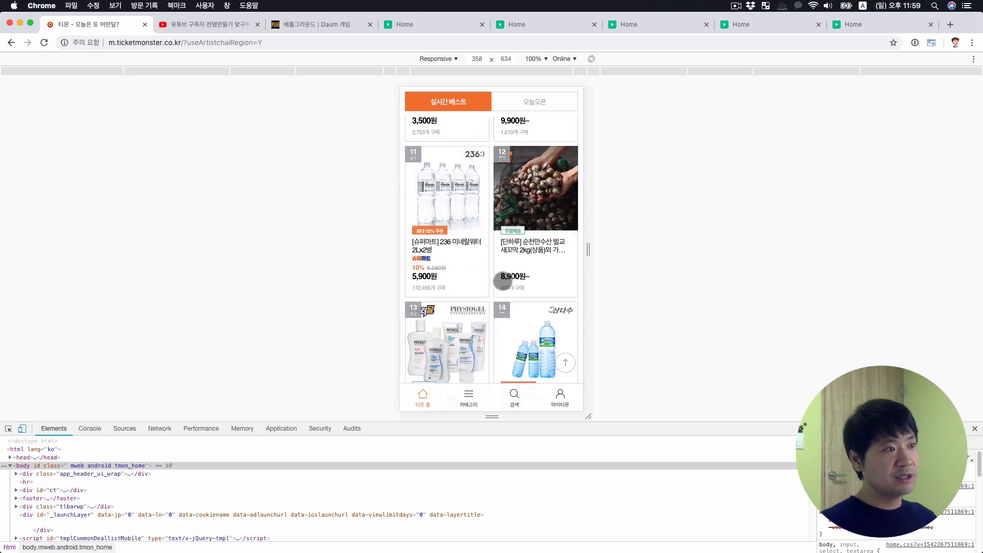
pyautogui.scroll(-20, 503, 281)
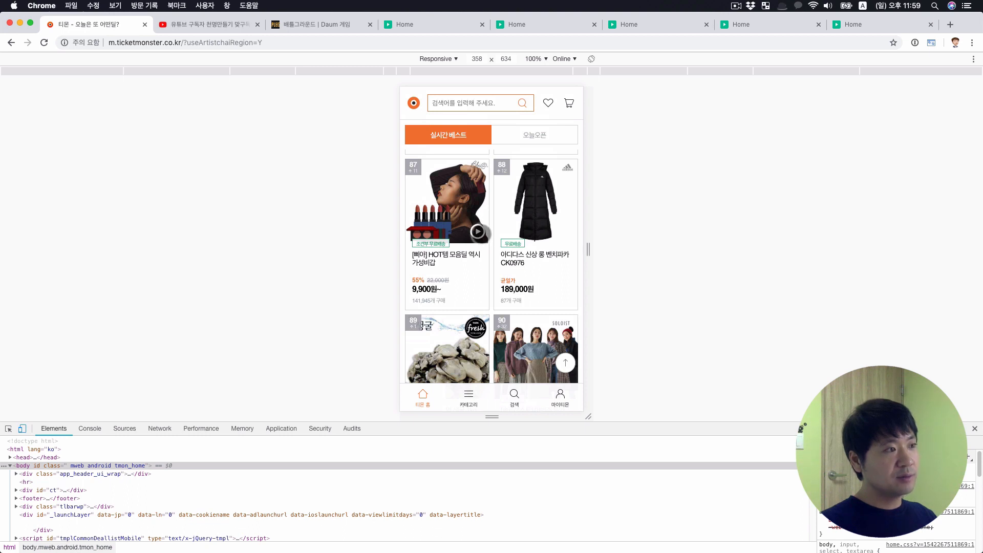
pyautogui.click(460, 214)
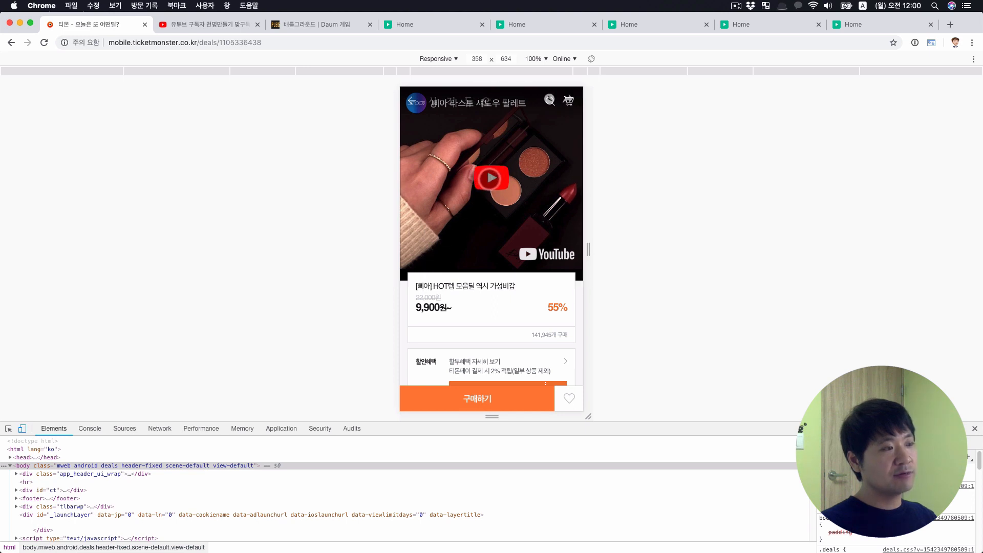
pyautogui.click(491, 178)
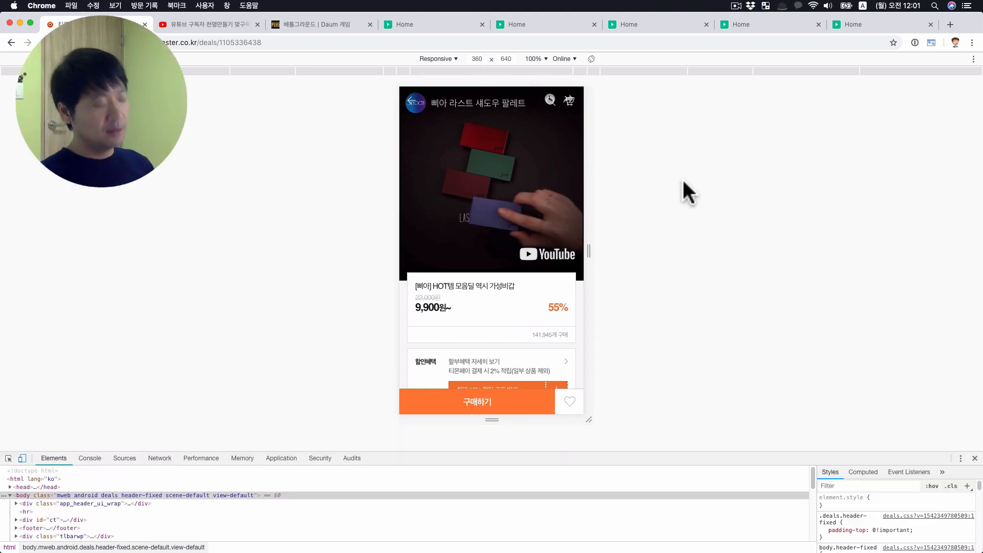
# Capture the mobile deal page as a screenshot and paste it into Axure RP beside the large inline frame, at about x 851, y 25.
pyautogui.press('super+shift+4')
pyautogui.moveTo(396, 81); pyautogui.dragTo(614, 399)
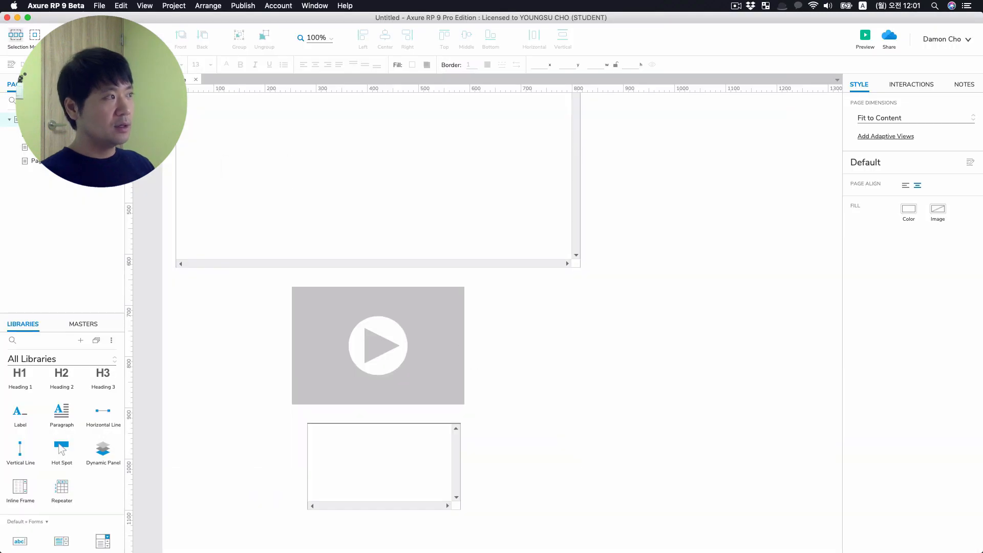
pyautogui.scroll(5, 639, 354)
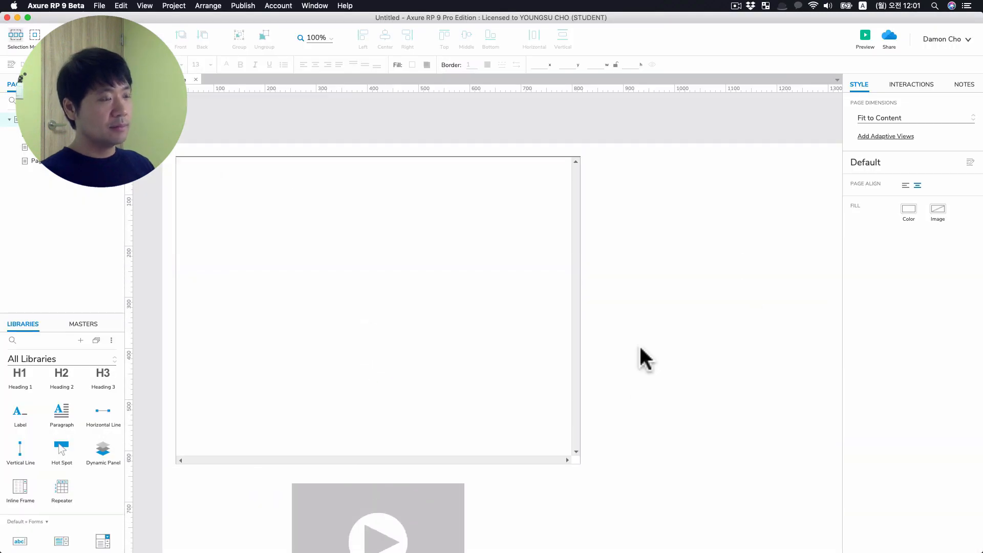
pyautogui.press('super+v')
pyautogui.moveTo(538, 250); pyautogui.dragTo(749, 257)
# Delete all the inline frames from the Home page and move the pasted screenshot further left on the canvas.
pyautogui.scroll(-4, 358, 308)
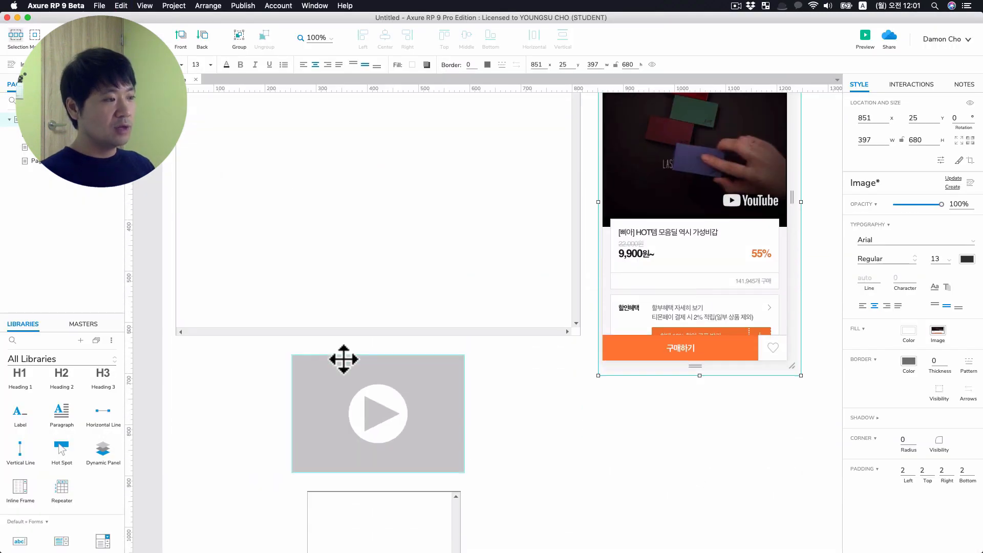
pyautogui.moveTo(141, 219); pyautogui.dragTo(448, 535)
pyautogui.press('Delete')
pyautogui.scroll(4, 464, 461)
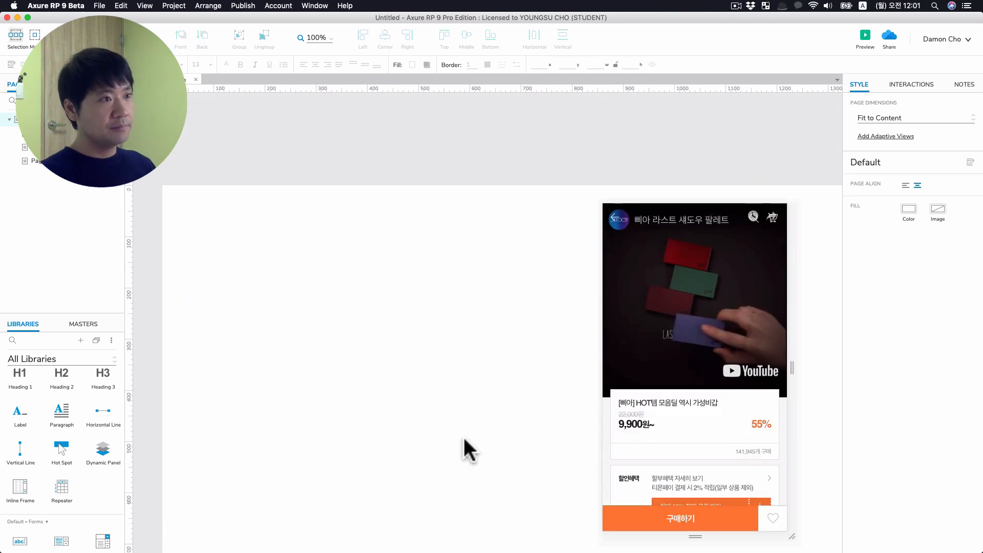
pyautogui.moveTo(668, 343); pyautogui.dragTo(517, 343)
pyautogui.click(311, 315)
# Set the page dimensions to the Galaxy S9 preset, and change them to a custom device of 360 × 640.
pyautogui.scroll(-2, 310, 314)
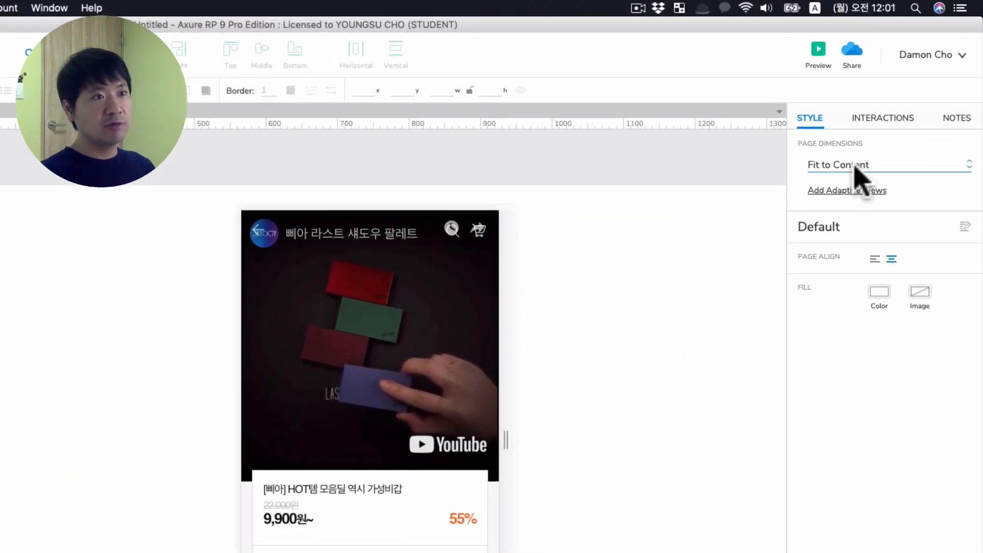
pyautogui.click(854, 166)
pyautogui.click(828, 383)
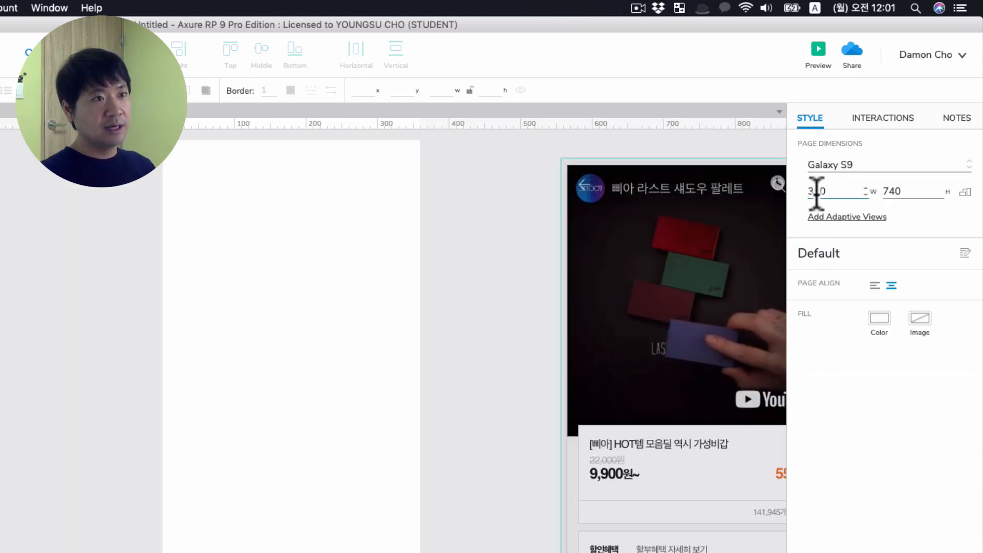
pyautogui.doubleClick(910, 193)
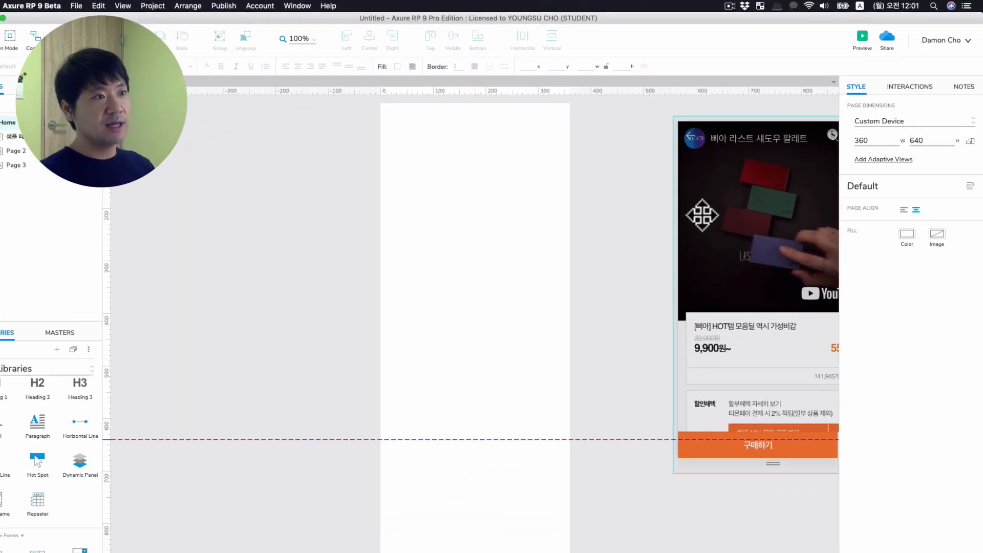
# Place the deal screenshot just outside the page's right edge, at about x 384, y -12, as a reference.
pyautogui.moveTo(589, 301); pyautogui.dragTo(482, 266)
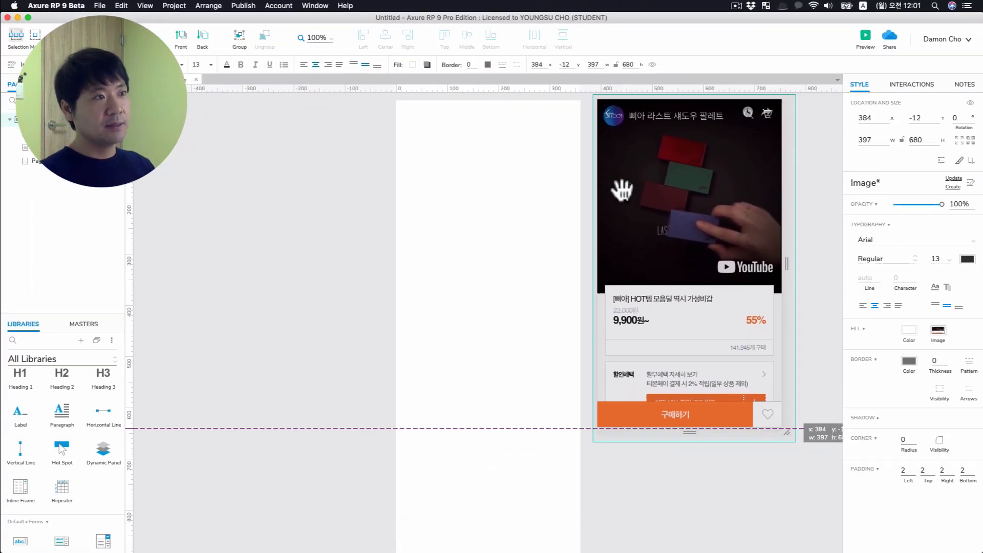
pyautogui.click(810, 243)
pyautogui.moveTo(717, 267); pyautogui.dragTo(591, 310)
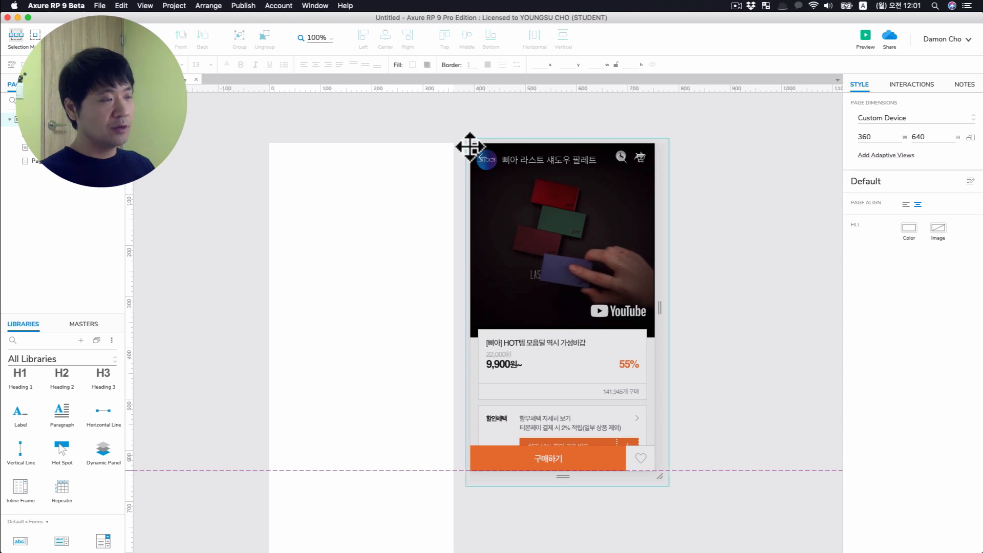
# Draw a rectangle of about 236 × 251 on the page and set its position to x 0, y 0.
pyautogui.press('r')
pyautogui.moveTo(282, 160); pyautogui.dragTo(404, 289)
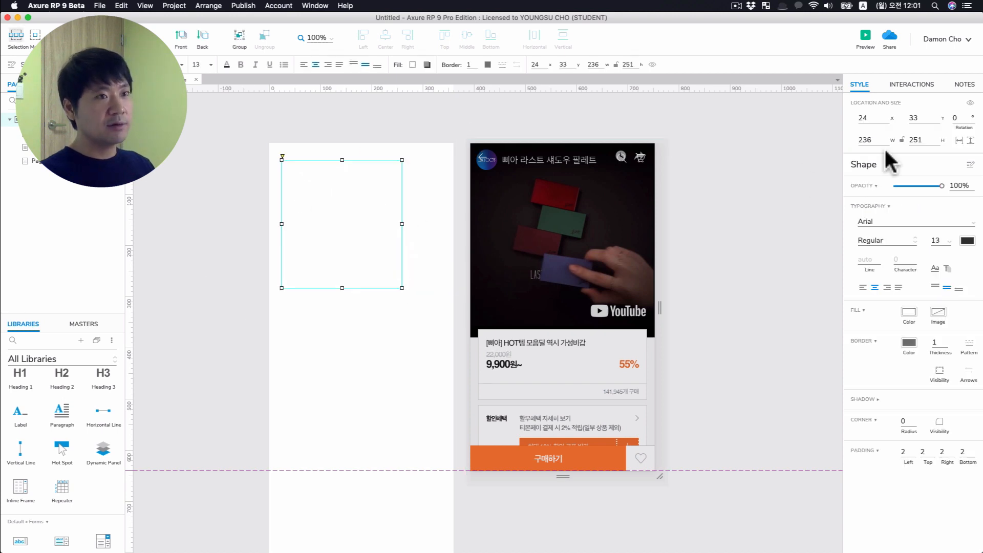
pyautogui.write('0')
pyautogui.press('Tab')
pyautogui.write('0')
pyautogui.press('Return')
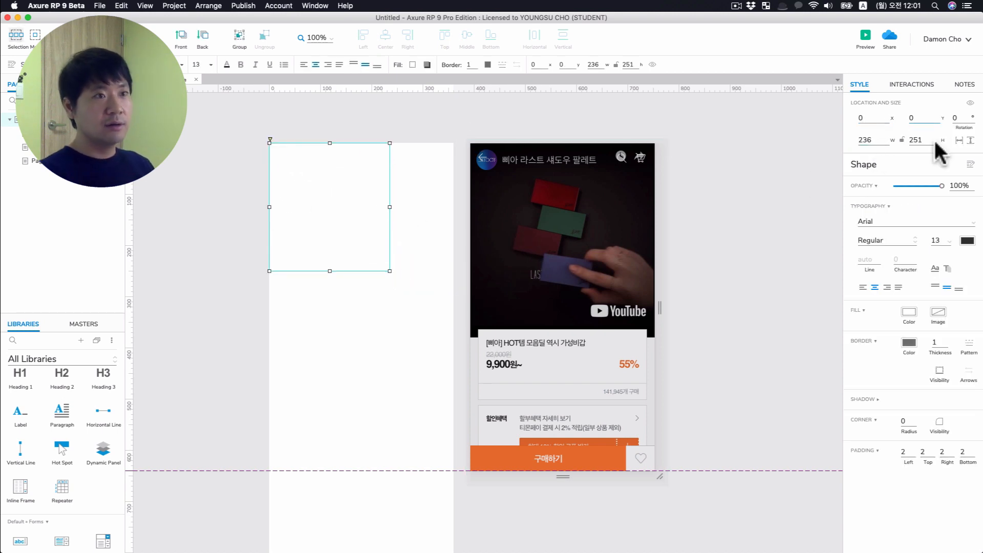
# Set the rectangle's size to 360 × 380 and its fill to solid black #000000.
pyautogui.write('360')
pyautogui.press('Tab')
pyautogui.write('380')
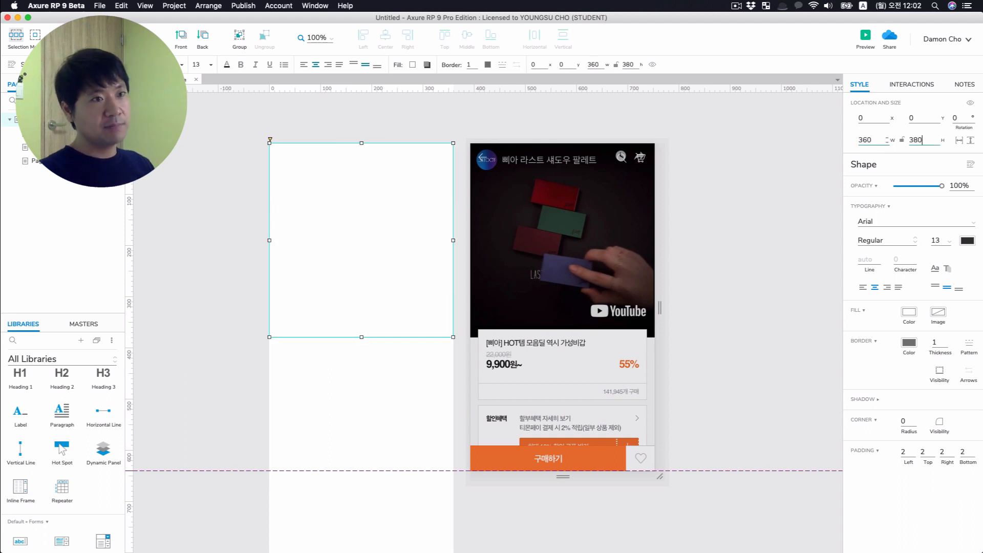
pyautogui.click(908, 308)
pyautogui.click(888, 385)
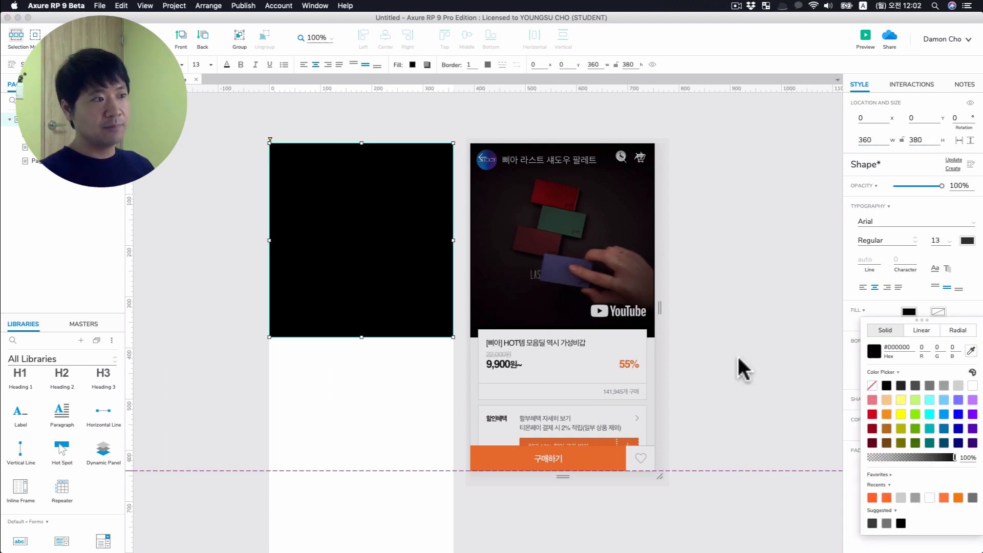
# Add an inline frame over the black rectangle and set its position to x 0, y 0.
pyautogui.click(489, 280)
pyautogui.click(189, 278)
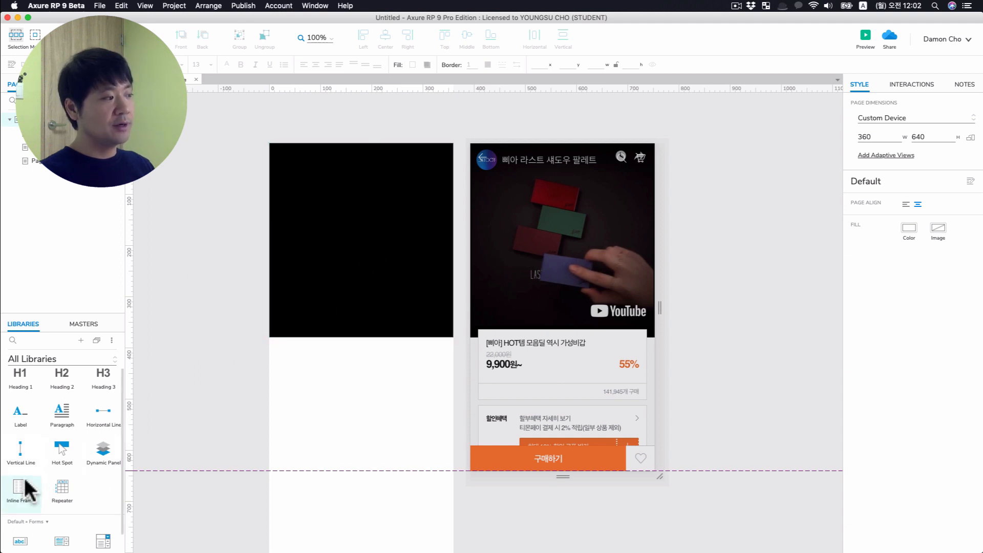
pyautogui.moveTo(30, 494); pyautogui.dragTo(287, 192)
pyautogui.click(871, 120)
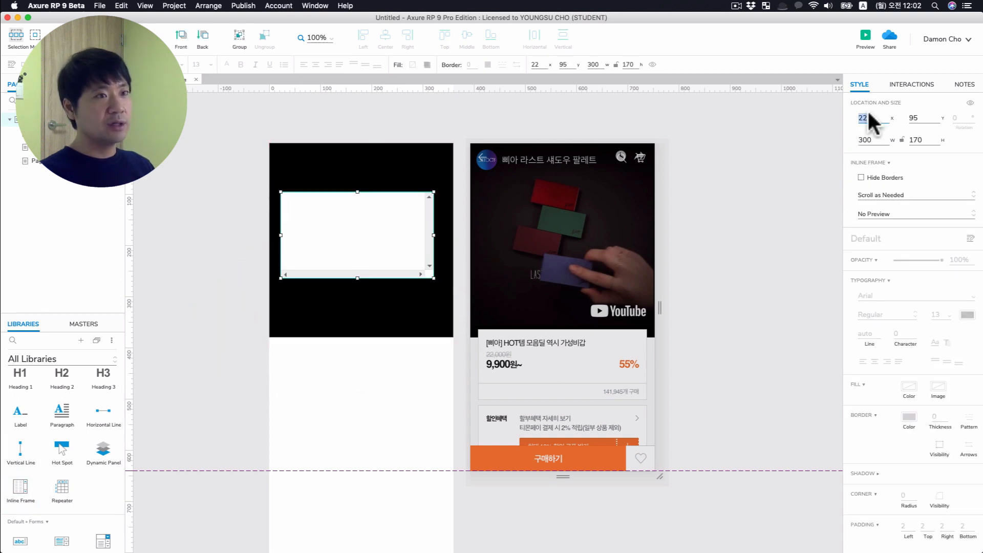
pyautogui.write('0')
pyautogui.press('Tab')
pyautogui.write('0')
pyautogui.press('Tab')
# Set the inline frame's size to 360 × 360.
pyautogui.write('360')
pyautogui.press('Tab')
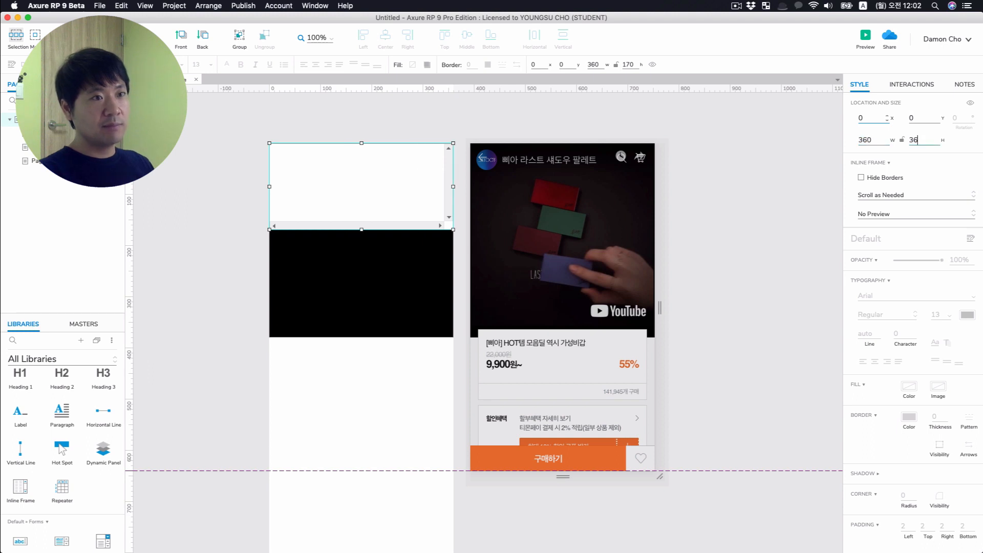
pyautogui.write('360')
pyautogui.press('Return')
pyautogui.click(398, 241)
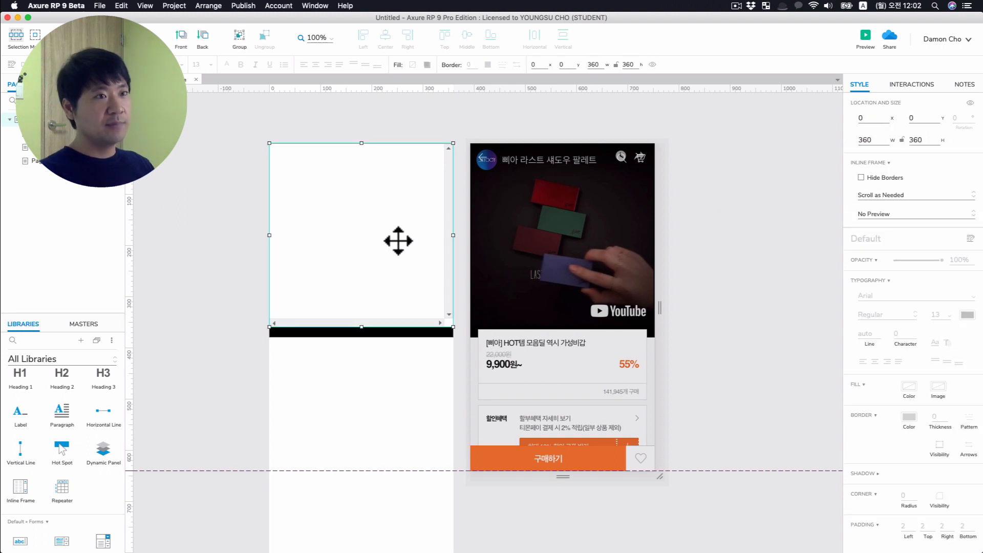
# Hide the inline frame's borders, set it to Never Scroll, and use the Video preview.
pyautogui.click(861, 177)
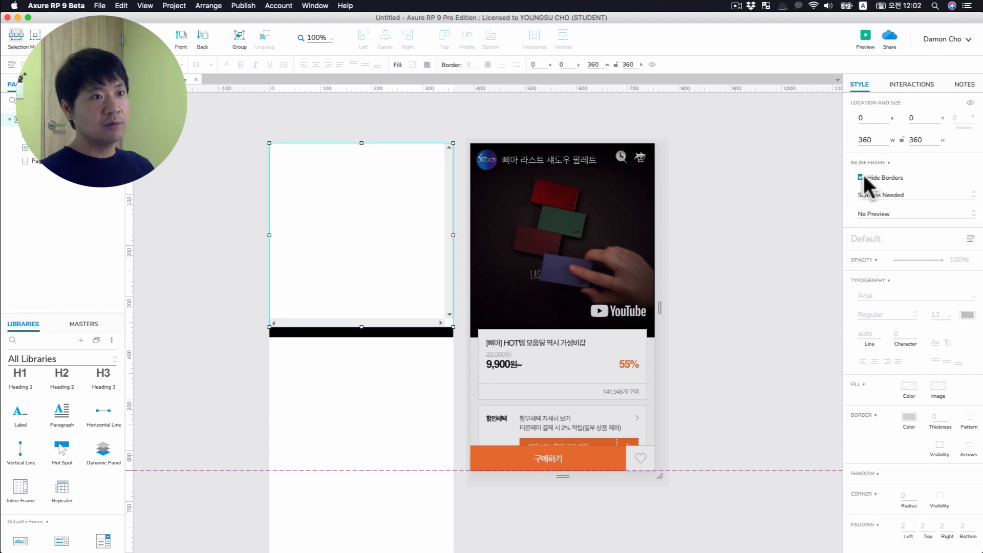
pyautogui.click(870, 195)
pyautogui.click(874, 219)
pyautogui.click(871, 215)
pyautogui.click(876, 243)
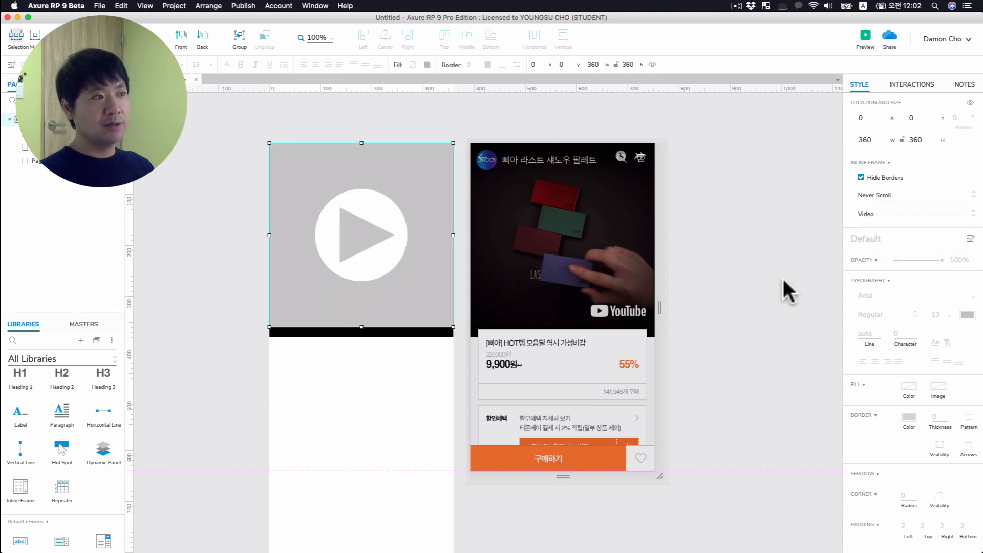
pyautogui.click(742, 286)
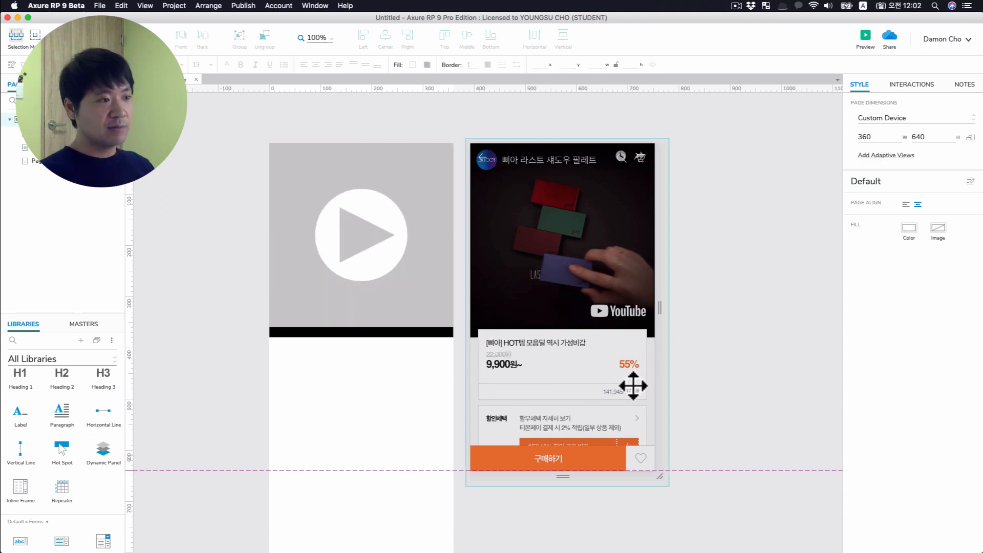
# Draw a 330-wide rectangle just below the video frame at x 15, y 365 and set its height to 105.
pyautogui.press('r')
pyautogui.moveTo(296, 349)
pyautogui.mouseDown()
pyautogui.moveTo(408, 397)
pyautogui.moveTo(487, 362)
pyautogui.moveTo(557, 355)
pyautogui.moveTo(626, 394)
pyautogui.moveTo(651, 386)
pyautogui.moveTo(387, 384)
pyautogui.mouseUp()
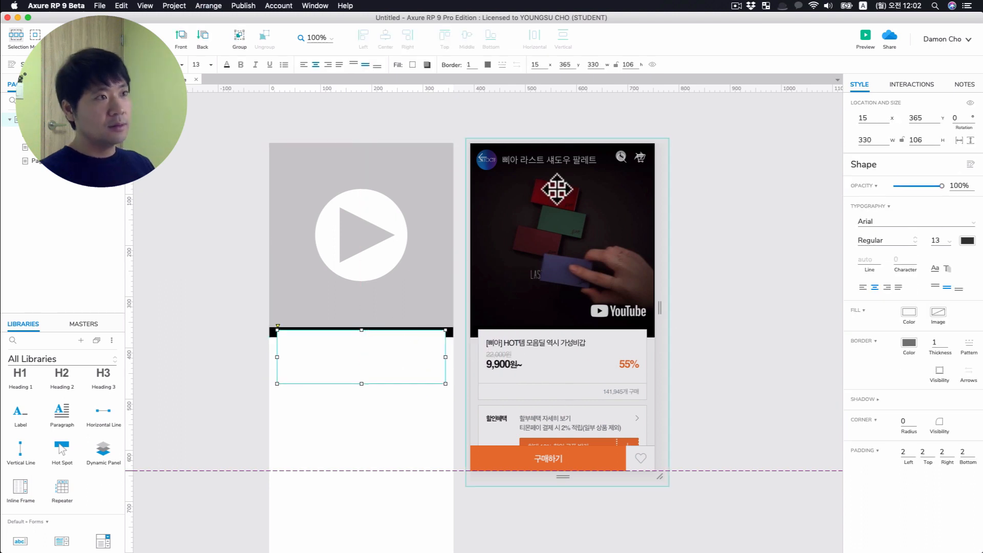
pyautogui.click(628, 64)
pyautogui.click(826, 259)
# Add a 30-high copy of the rectangle directly beneath it at y 470, and place another box of the same width below with a small gap.
pyautogui.moveTo(396, 358); pyautogui.dragTo(367, 400)
pyautogui.click(628, 64)
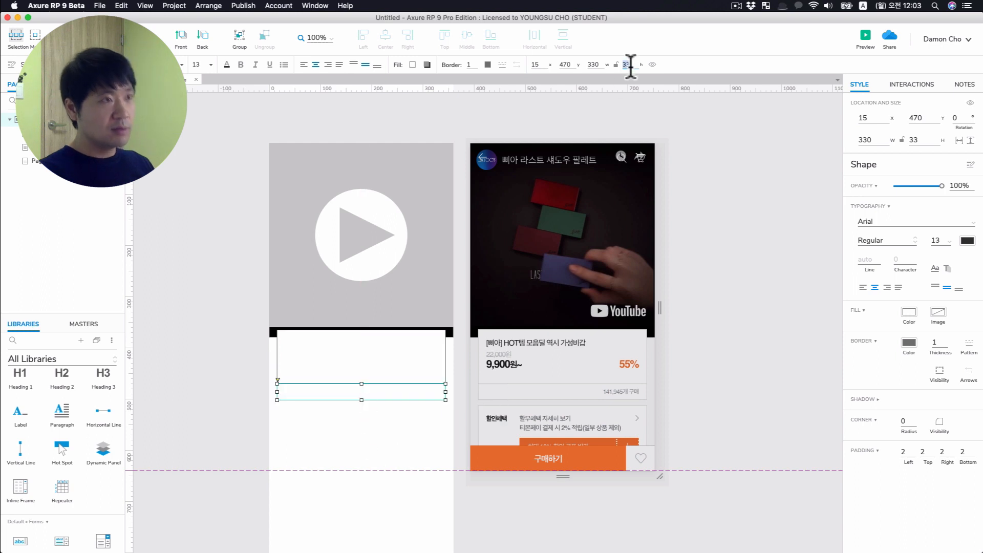
pyautogui.write('30')
pyautogui.click(696, 290)
pyautogui.click(428, 394)
pyautogui.click(692, 389)
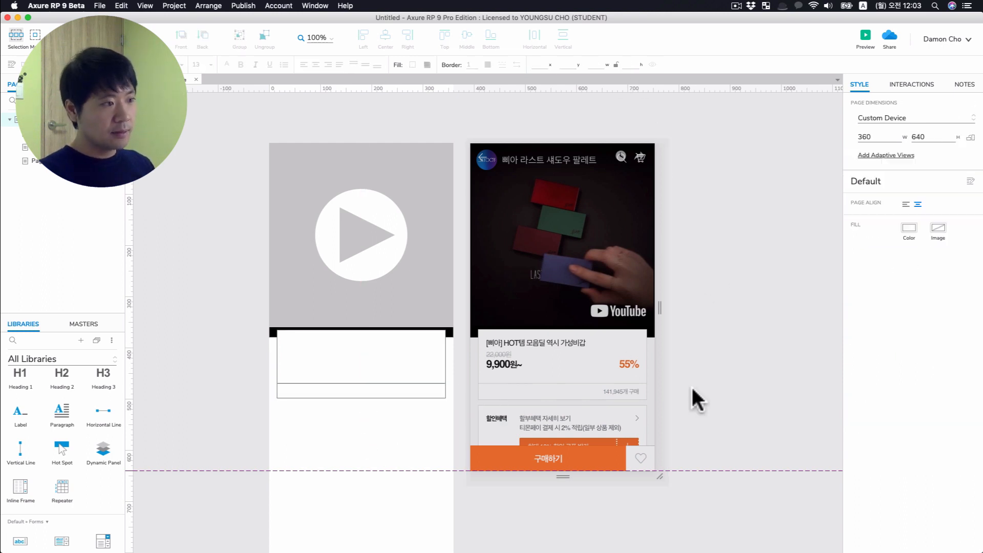
pyautogui.moveTo(415, 396)
pyautogui.mouseDown()
pyautogui.moveTo(394, 422)
pyautogui.moveTo(362, 423)
pyautogui.moveTo(362, 447)
pyautogui.mouseUp()
pyautogui.click(689, 440)
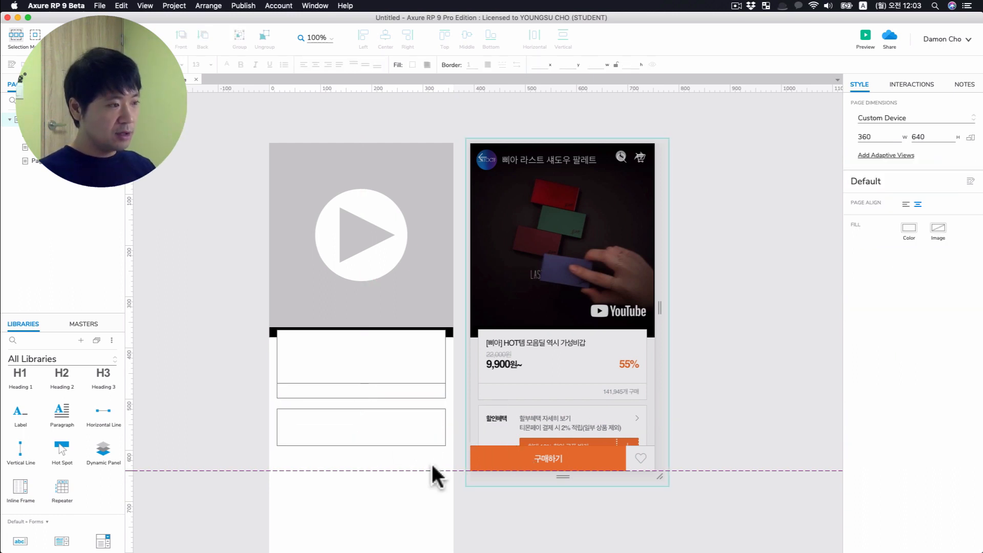
# Build a 50-high bar at y 591 from a 304-wide rectangle at x 0 and a 56-wide rectangle at x 304.
pyautogui.press('r')
pyautogui.moveTo(300, 456); pyautogui.dragTo(374, 479)
pyautogui.moveTo(372, 463)
pyautogui.mouseDown()
pyautogui.moveTo(509, 454)
pyautogui.moveTo(625, 470)
pyautogui.moveTo(351, 478)
pyautogui.moveTo(397, 455)
pyautogui.moveTo(368, 458)
pyautogui.moveTo(397, 454)
pyautogui.mouseUp()
pyautogui.click(419, 501)
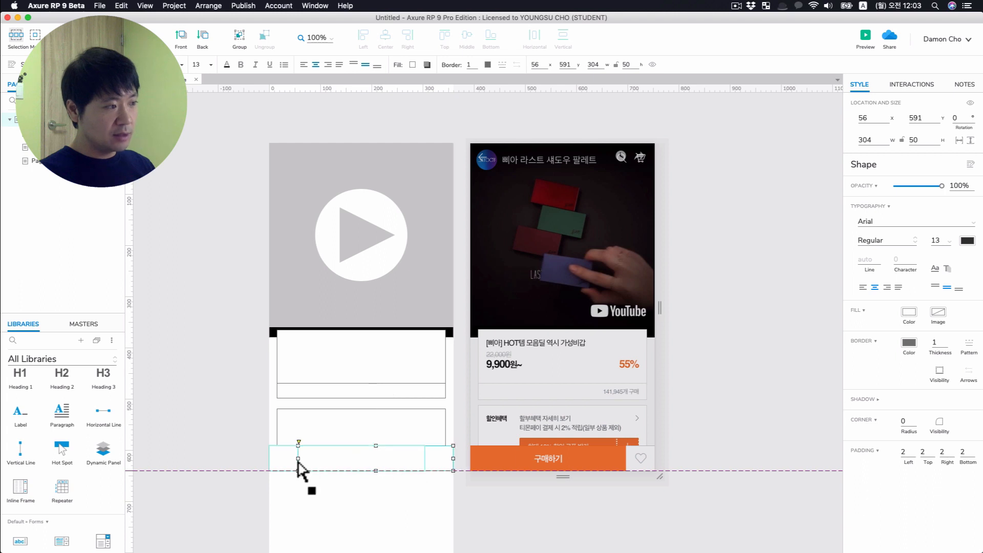
pyautogui.moveTo(298, 459); pyautogui.dragTo(424, 455)
pyautogui.click(422, 515)
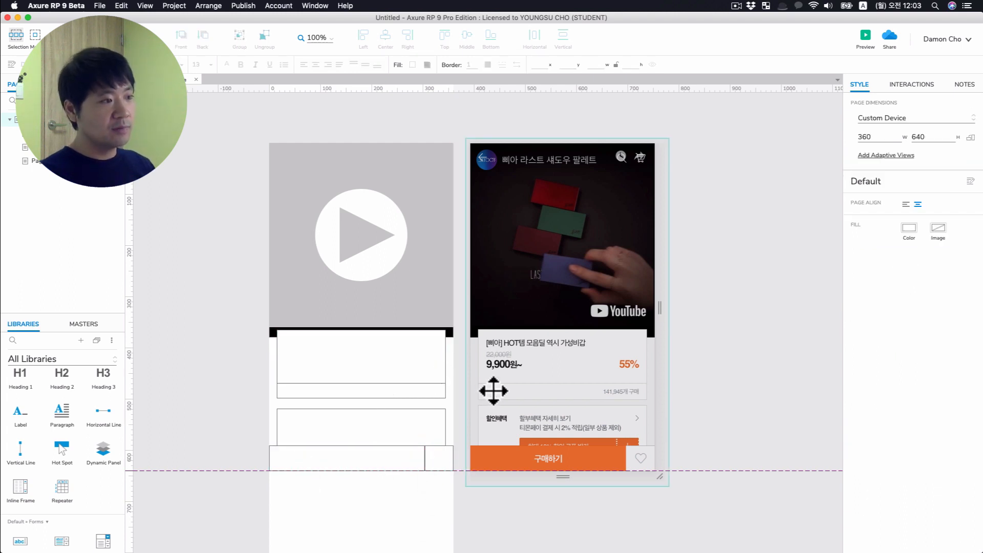
# Set the border colour of the three 330-wide rectangles to light grey.
pyautogui.click(439, 359)
pyautogui.keyDown('shift'); pyautogui.click(432, 394); pyautogui.keyUp('shift')
pyautogui.keyDown('shift'); pyautogui.click(422, 437); pyautogui.keyUp('shift')
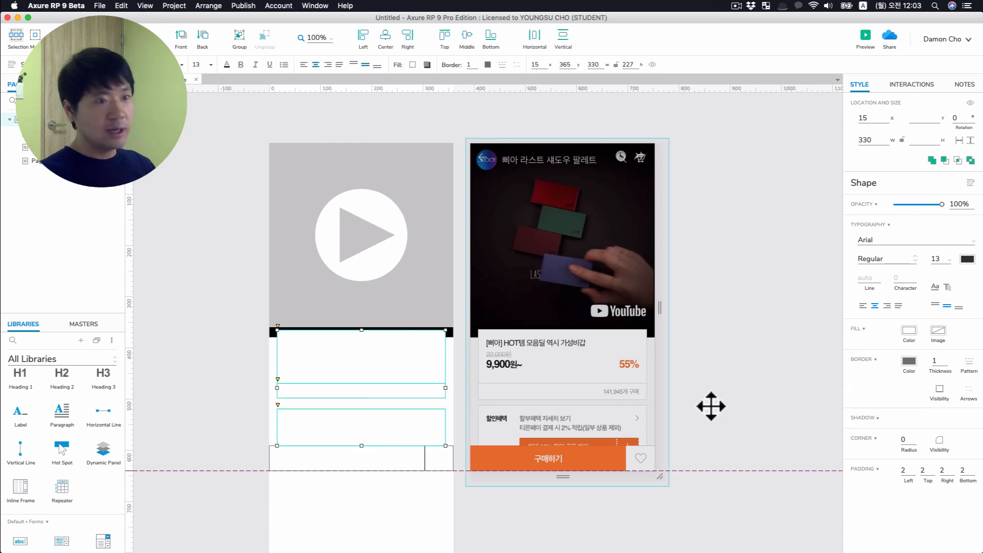
pyautogui.click(910, 360)
pyautogui.click(800, 398)
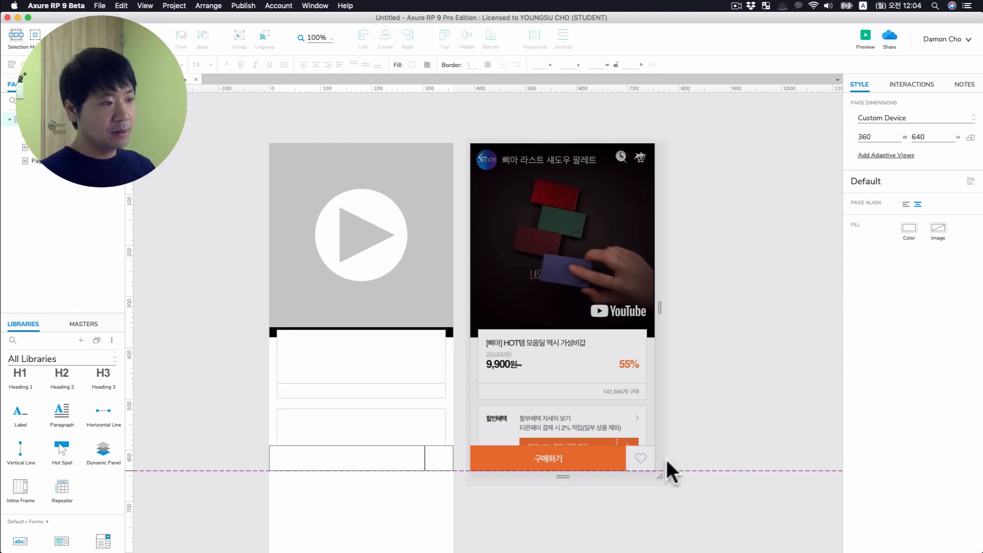
# Fill the 304-wide rectangle with orange #E6692C sampled from the reference buy button and set its border thickness to 0.
pyautogui.click(379, 463)
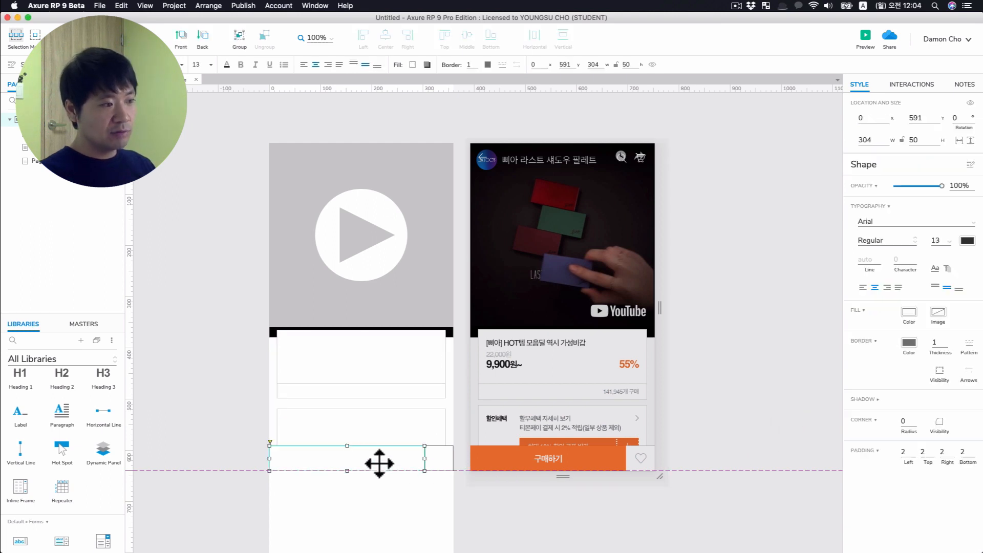
pyautogui.click(907, 313)
pyautogui.click(971, 350)
pyautogui.click(589, 456)
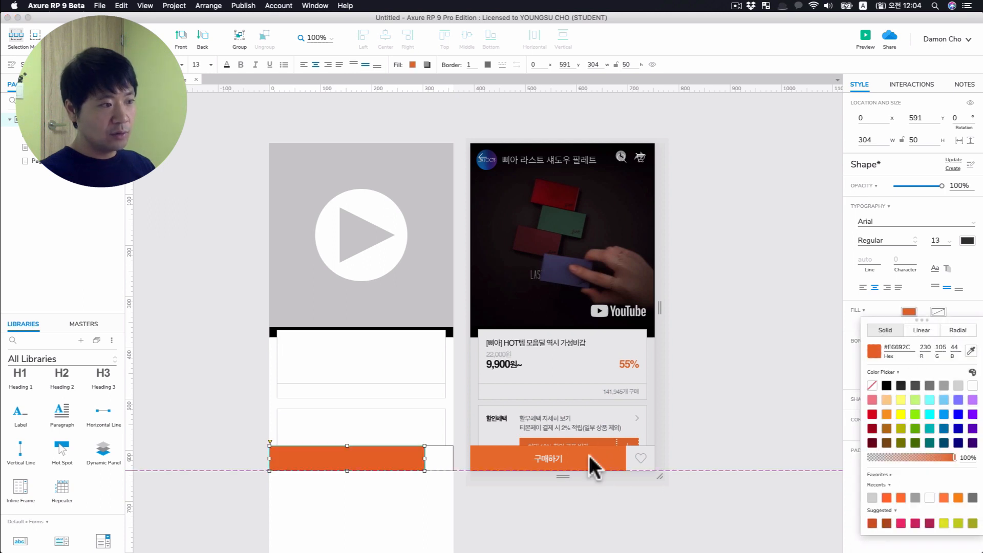
pyautogui.click(730, 398)
pyautogui.click(398, 454)
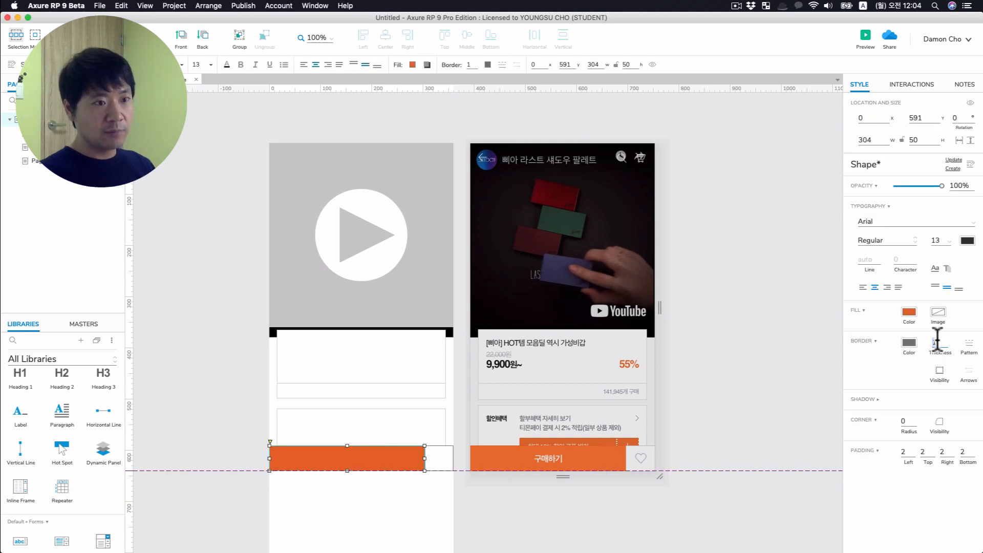
pyautogui.click(724, 392)
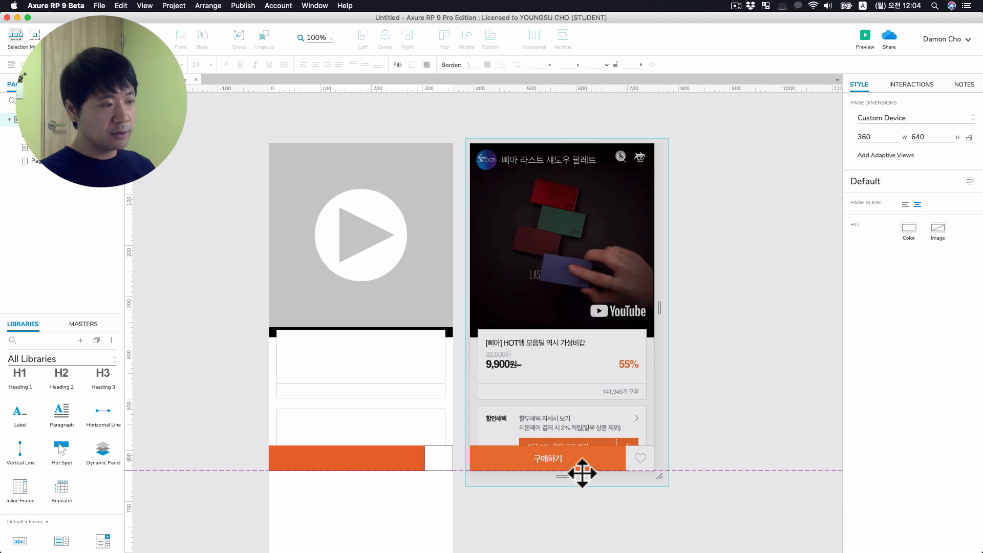
# Adjust which border sides show on the 56-wide rectangle beside the orange bar, and set its border colour to light grey.
pyautogui.click(428, 459)
pyautogui.click(462, 450)
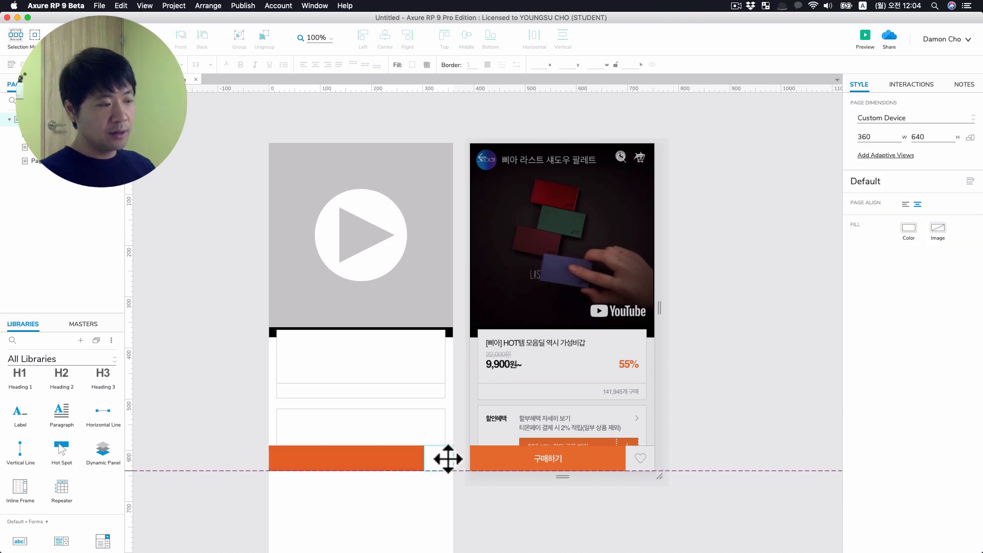
pyautogui.click(443, 456)
pyautogui.click(937, 370)
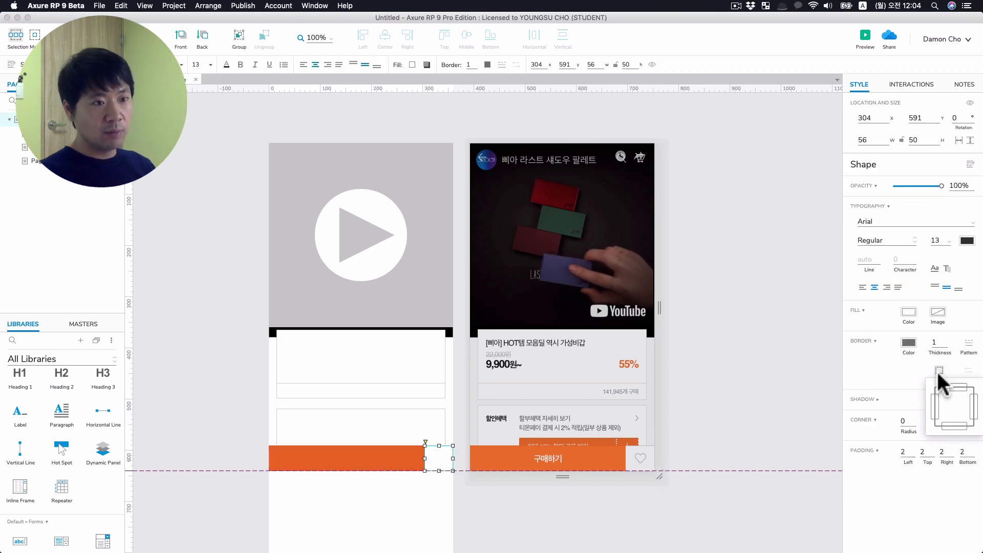
pyautogui.click(727, 433)
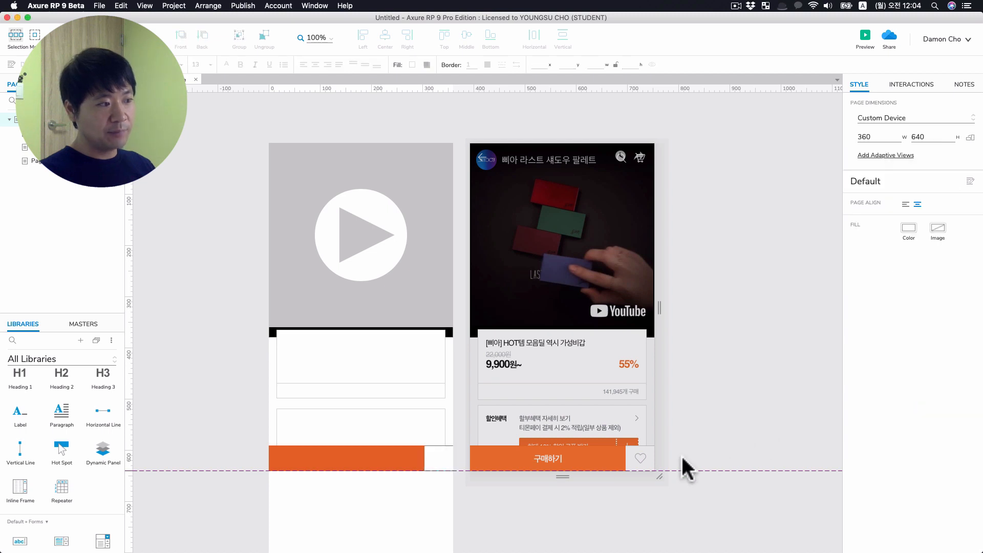
pyautogui.click(445, 464)
pyautogui.click(911, 330)
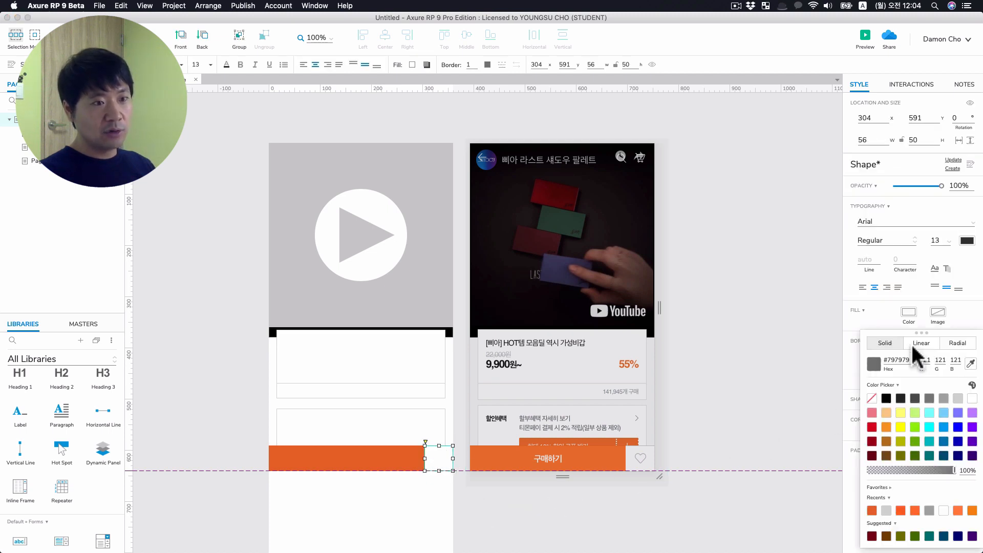
pyautogui.click(747, 410)
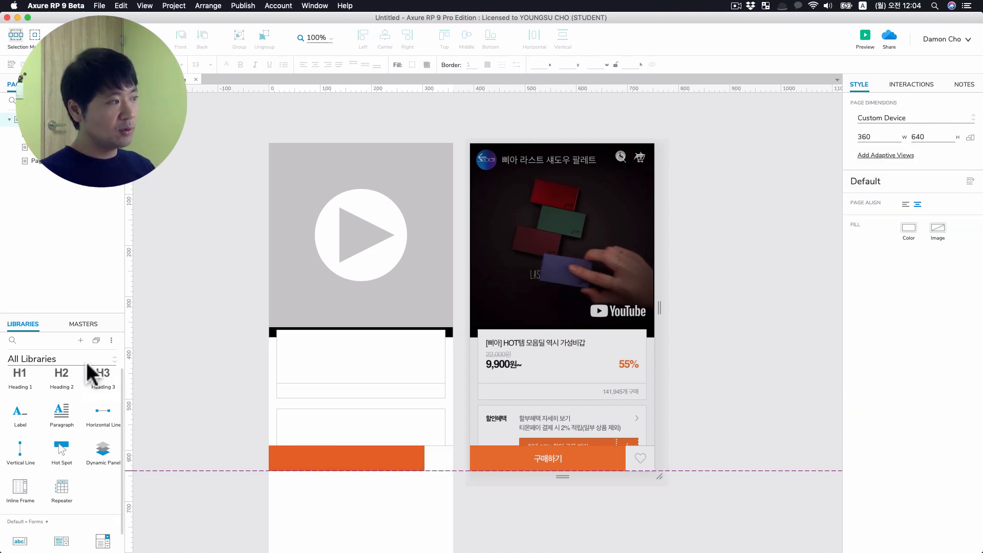
# Find the Heart O icon by searching the libraries for "heart", and centre it in the small rectangle beside the orange bar.
pyautogui.click(18, 340)
pyautogui.write('heart')
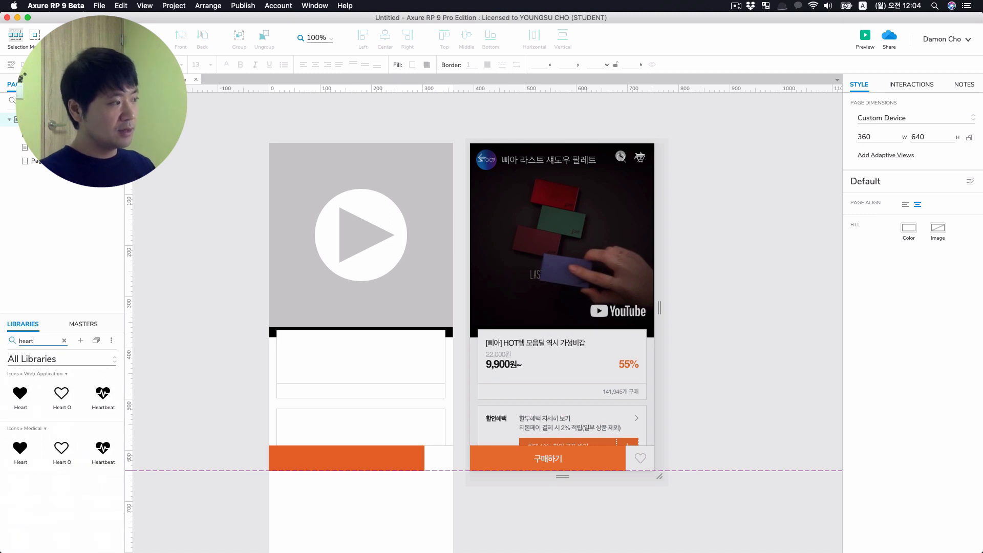
pyautogui.moveTo(62, 448); pyautogui.dragTo(437, 460)
pyautogui.click(730, 408)
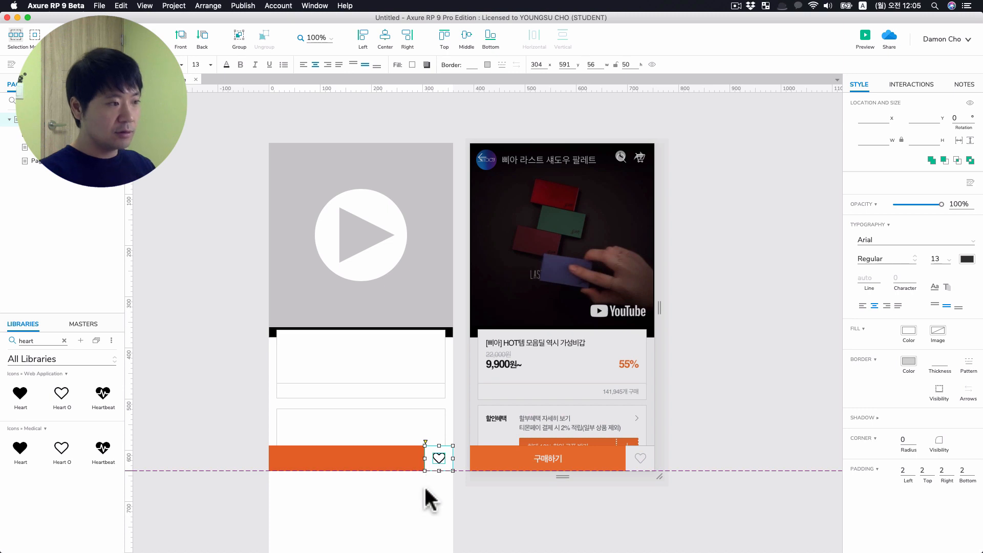
pyautogui.click(509, 497)
# Change the heart icon's fill colour to light grey.
pyautogui.click(439, 458)
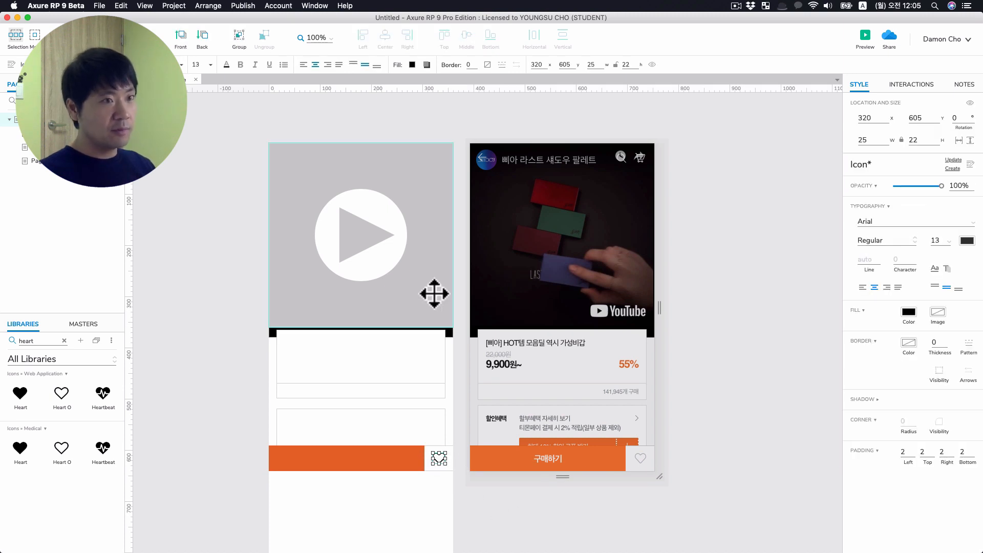
pyautogui.click(907, 312)
pyautogui.click(957, 385)
pyautogui.click(695, 409)
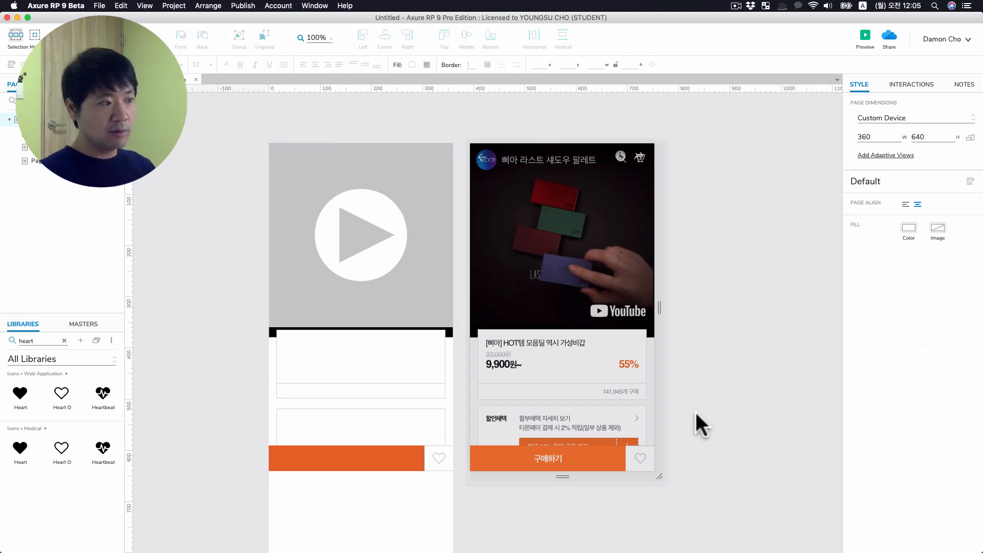
# Label the orange bar "구매하기" in white text at size 16, and save the file as Untitled.rp on the Desktop.
pyautogui.click(368, 463)
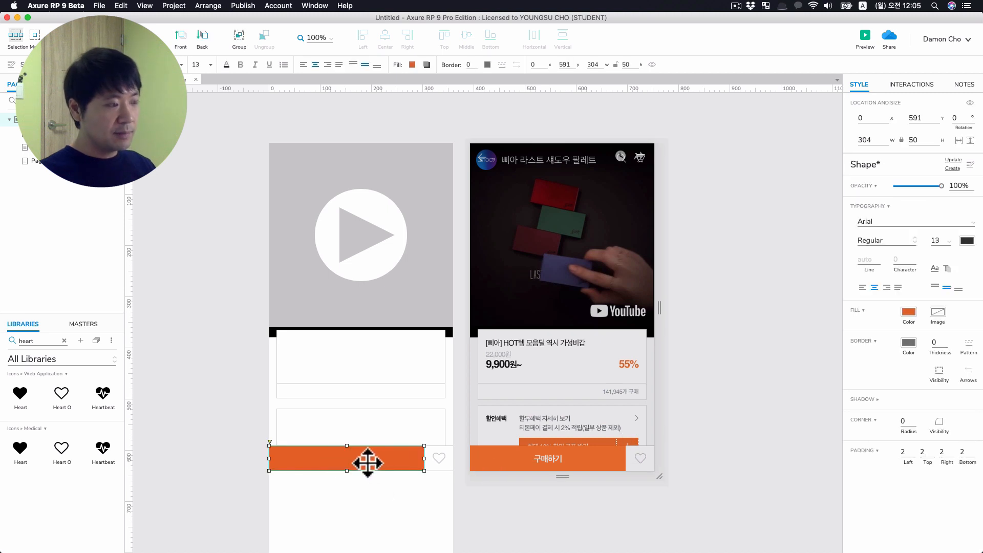
pyautogui.write('dd')
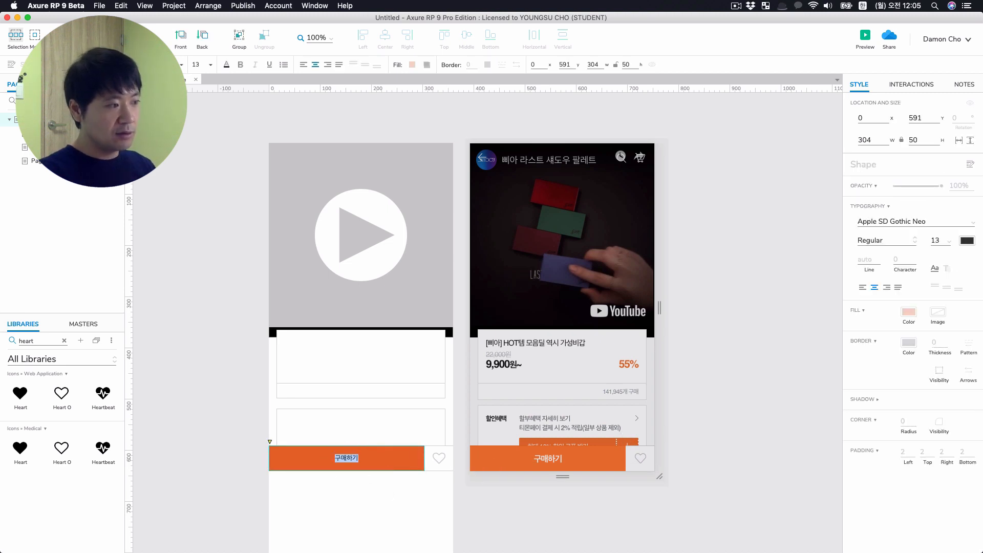
pyautogui.click(936, 240)
pyautogui.click(941, 390)
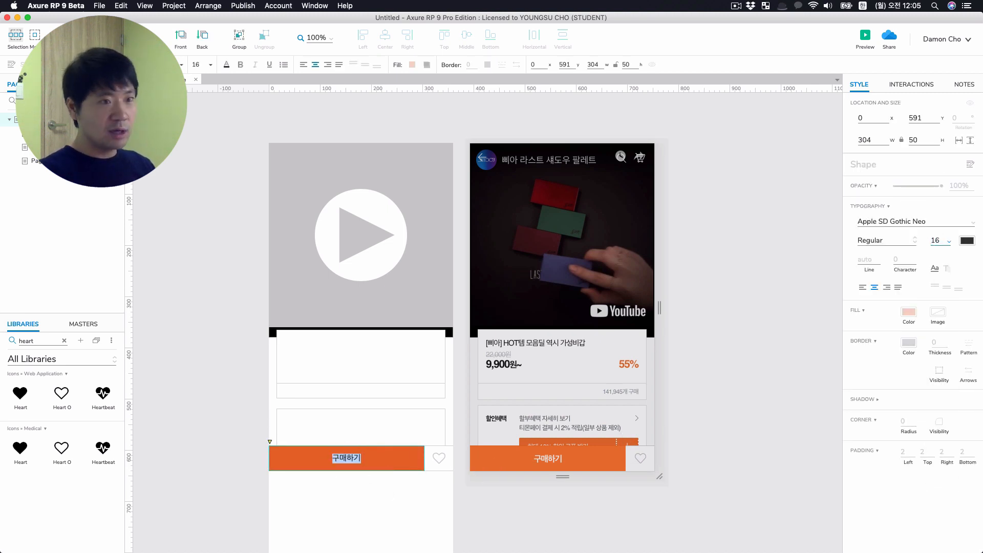
pyautogui.click(966, 241)
pyautogui.click(747, 409)
pyautogui.press('super+s')
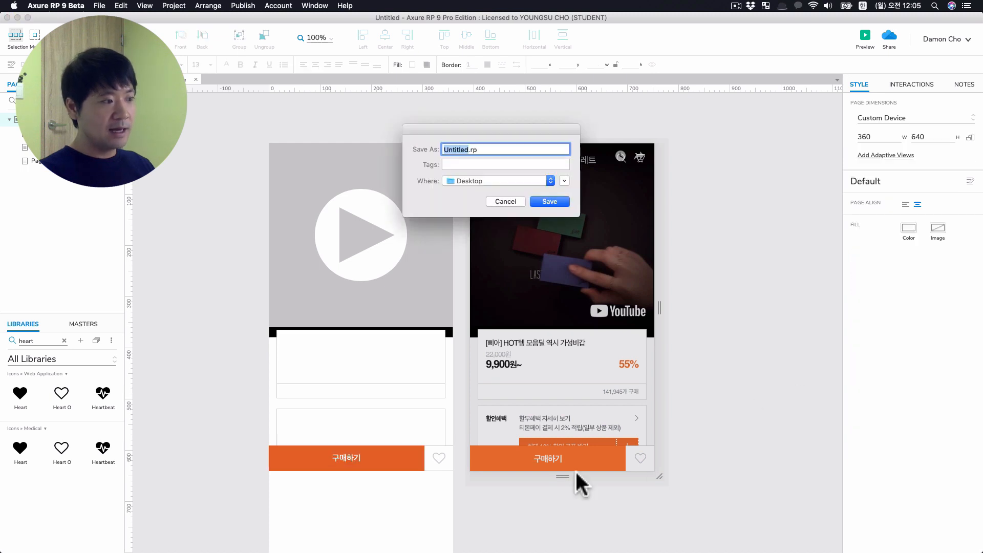
pyautogui.click(535, 202)
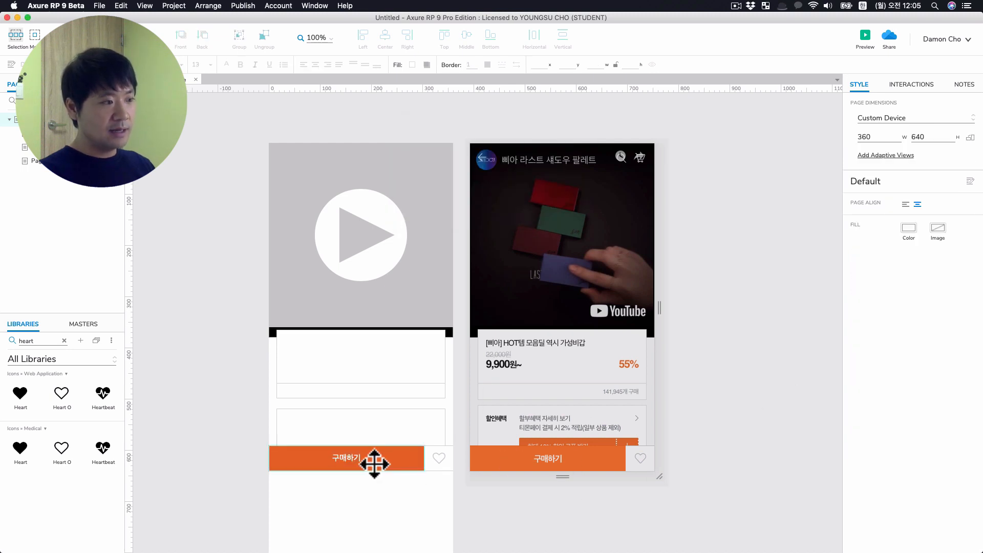
# Enter the product title "[삐아] HOT템 모음딜 역시 가성비갑" in the rectangle just below the video frame.
pyautogui.doubleClick(392, 365)
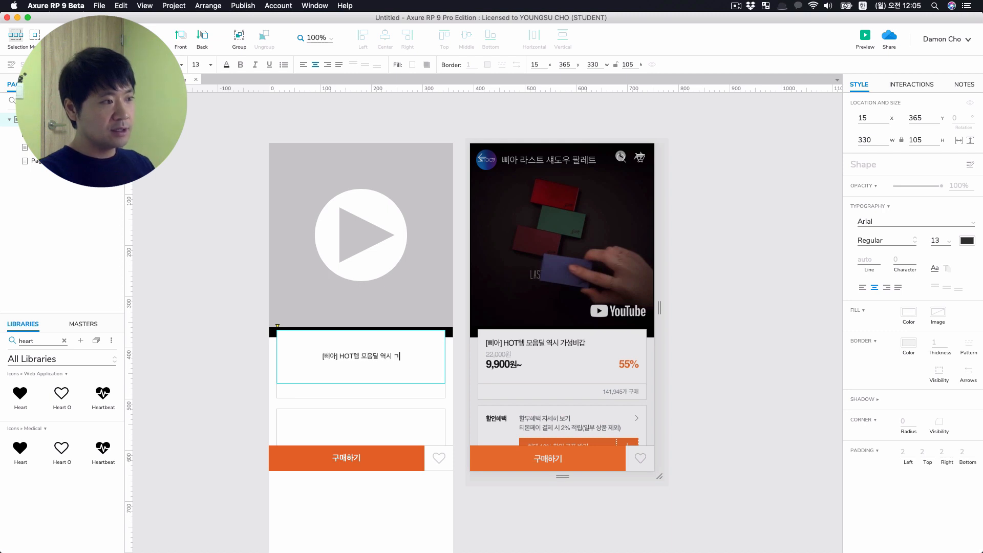
pyautogui.press('Escape')
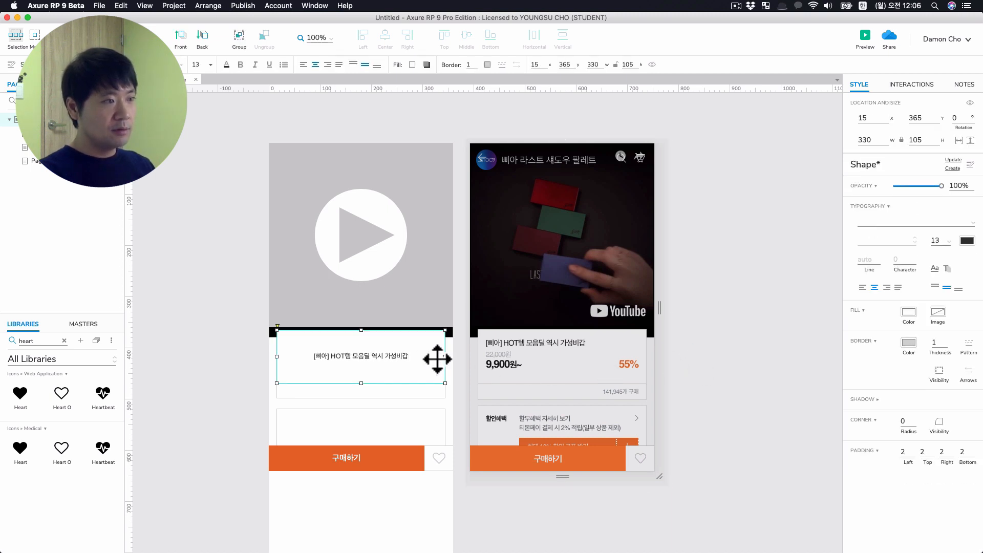
# Set the product title to size 15, align it left and top, and give it left and top padding of 15.
pyautogui.click(934, 240)
pyautogui.write('15')
pyautogui.click(790, 283)
pyautogui.click(400, 360)
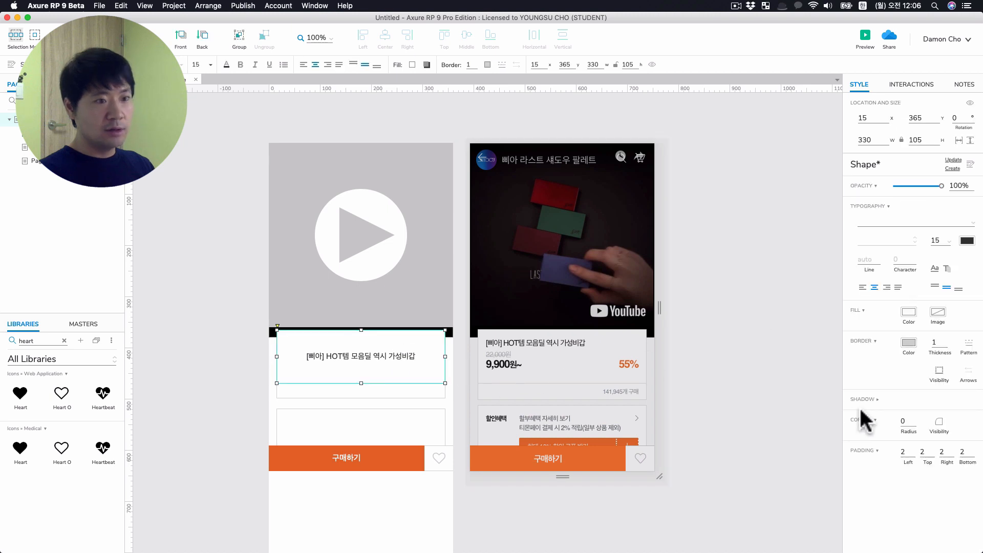
pyautogui.click(863, 287)
pyautogui.click(934, 285)
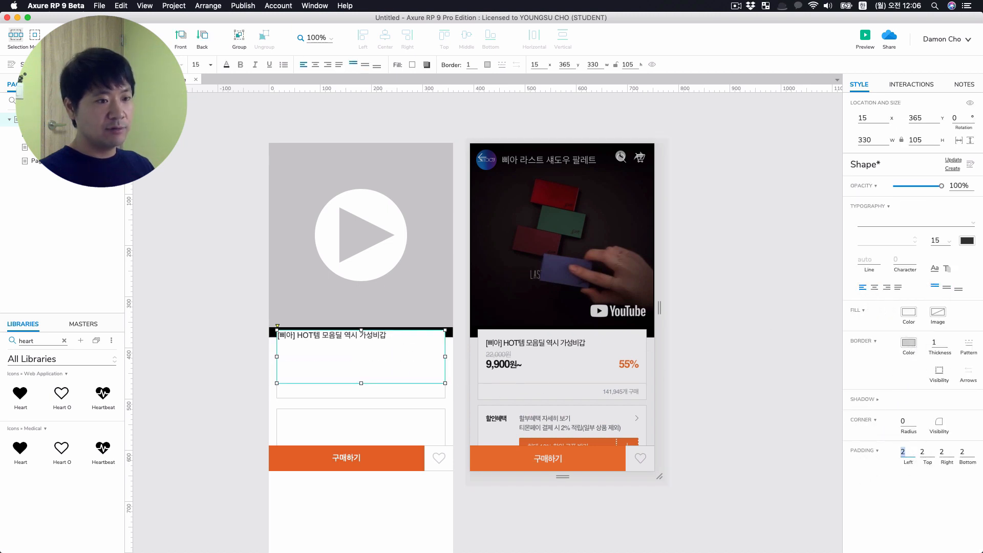
pyautogui.write('15')
pyautogui.click(922, 451)
pyautogui.write('15')
pyautogui.click(754, 442)
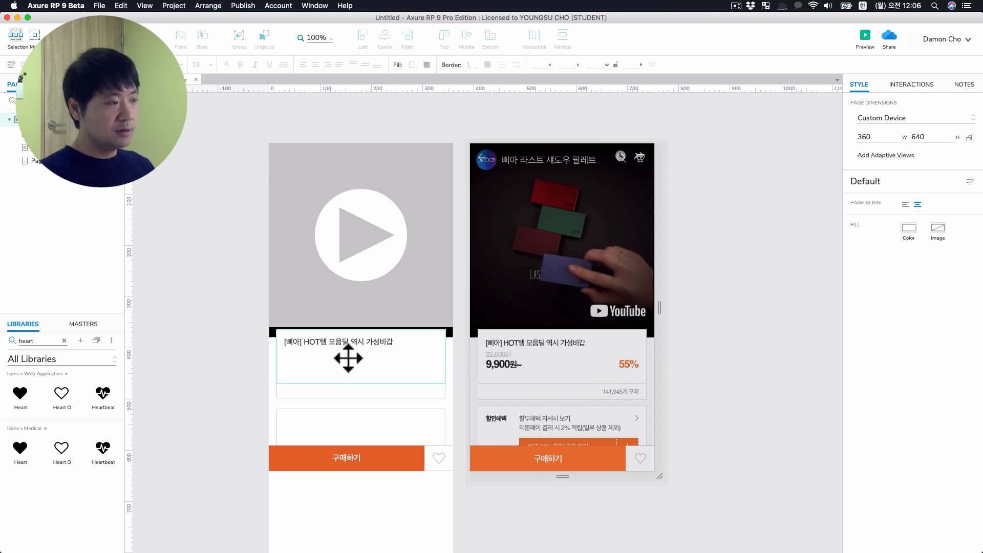
# Add a text paragraph "22,000원" below the product title, with strikethrough and grey text.
pyautogui.moveTo(287, 353); pyautogui.dragTo(346, 361)
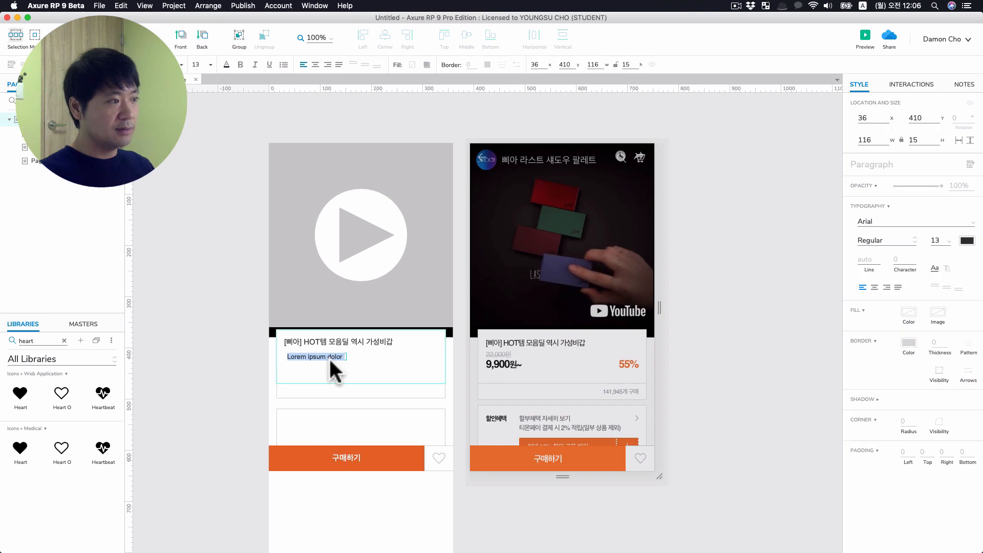
pyautogui.write('22,000')
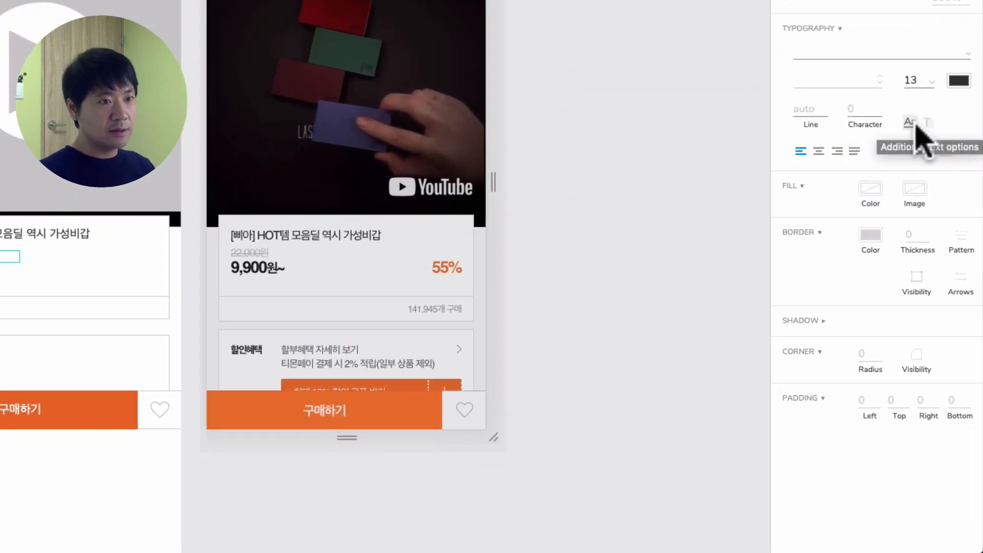
pyautogui.click(910, 124)
pyautogui.click(960, 153)
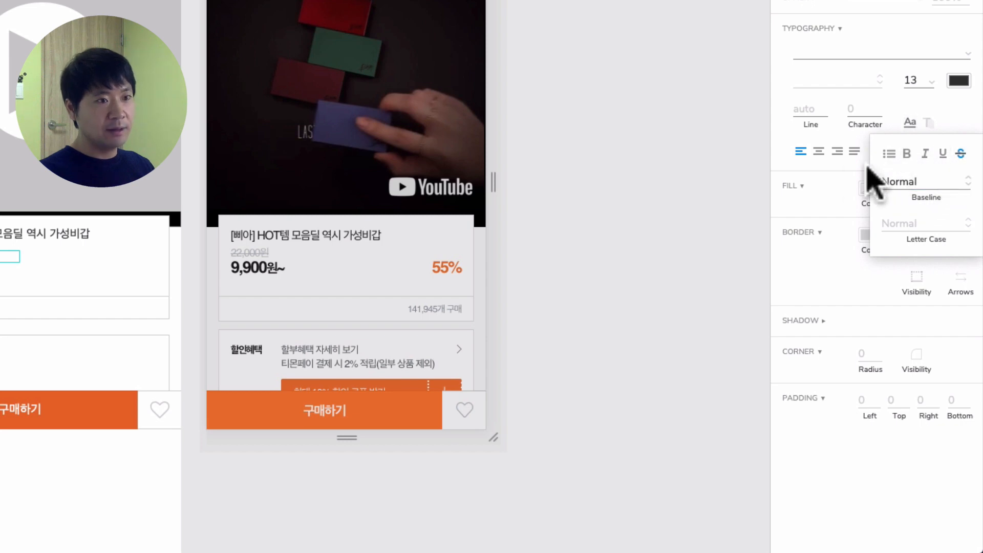
pyautogui.click(958, 80)
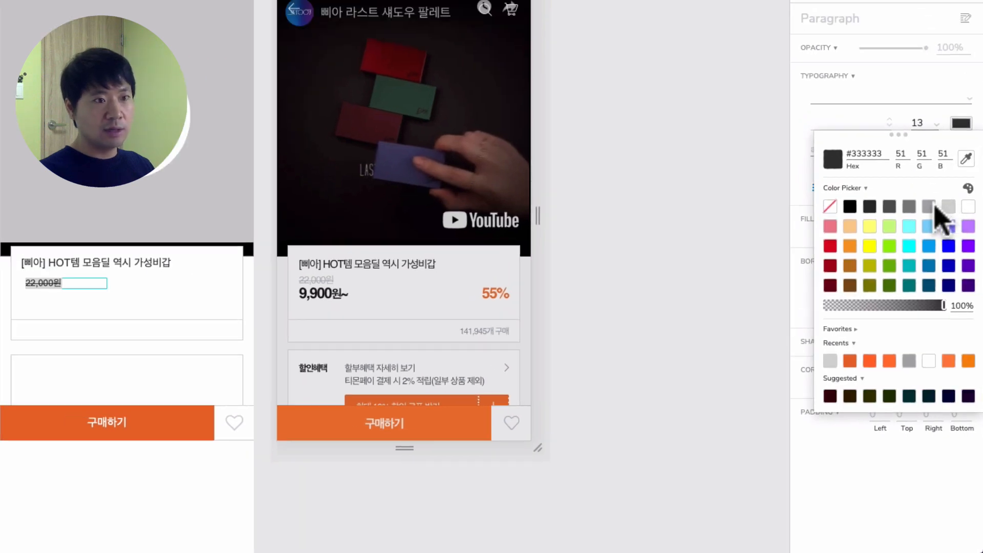
pyautogui.click(933, 206)
pyautogui.click(717, 307)
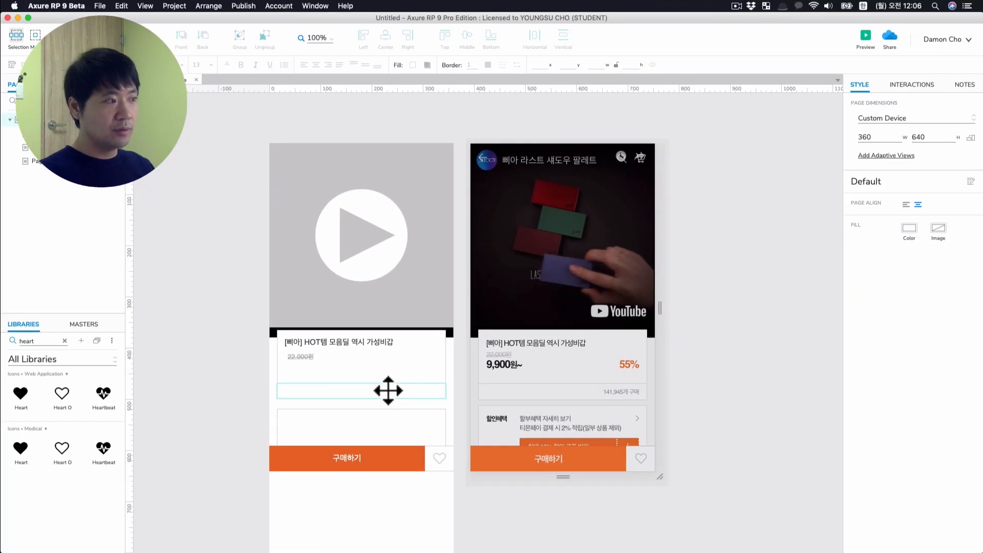
# Align the struck-through price with the title text at x 30 and nudge it up closer to the title.
pyautogui.click(44, 281)
pyautogui.keyDown('shift'); pyautogui.click(38, 292); pyautogui.keyUp('shift')
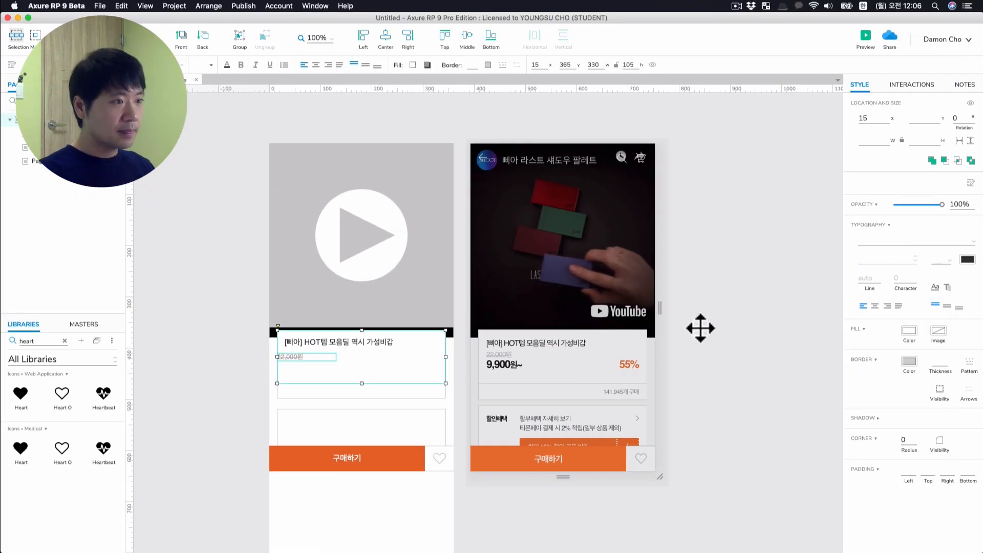
pyautogui.click(310, 358)
pyautogui.press('Up')
pyautogui.press('Up')
pyautogui.press('Up')
pyautogui.press('Up')
pyautogui.press('Up')
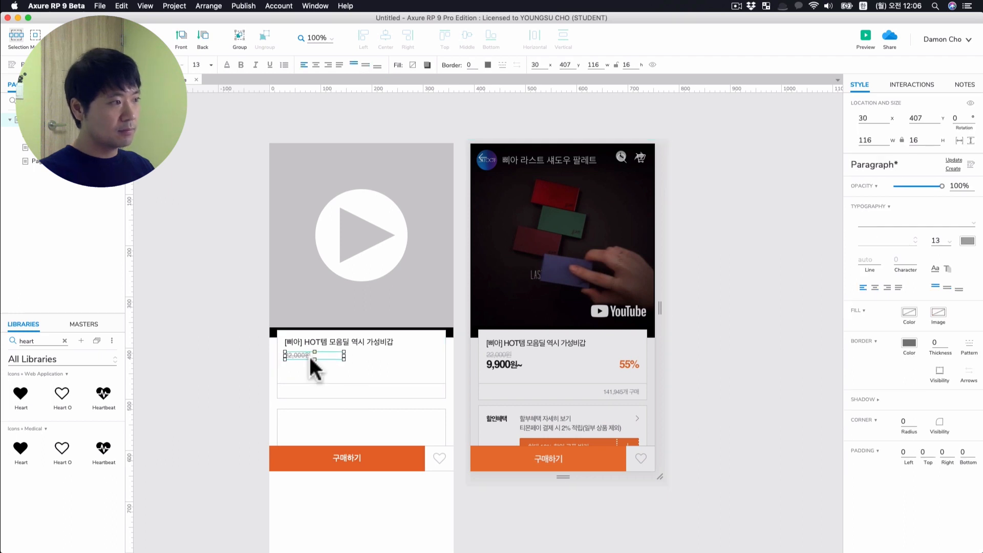
pyautogui.click(268, 360)
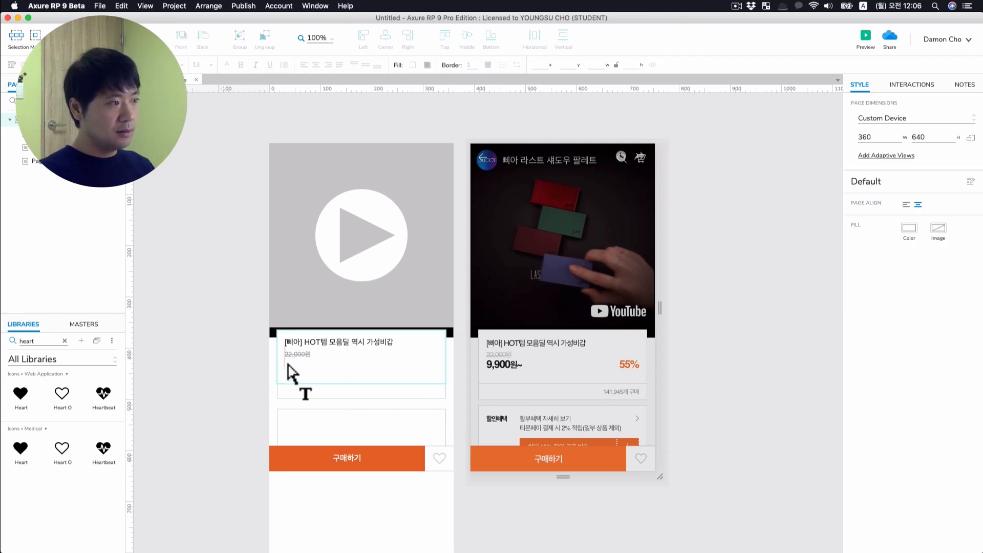
# Add the sale price "9,900원" beneath the struck-through price in bold at size 20.
pyautogui.moveTo(285, 363); pyautogui.dragTo(349, 377)
pyautogui.press('Escape')
pyautogui.press('t')
pyautogui.moveTo(285, 363); pyautogui.dragTo(362, 380)
pyautogui.write('9,900원')
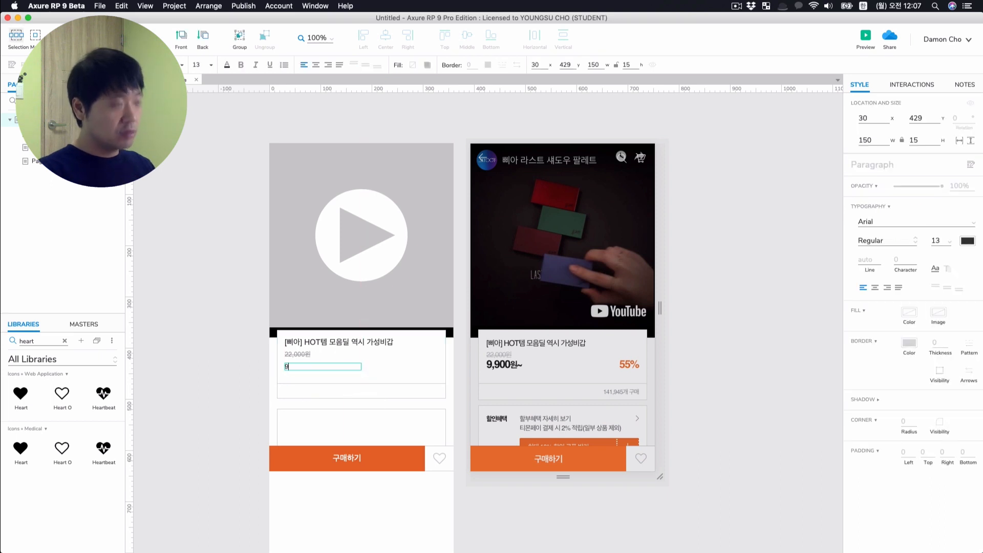
pyautogui.click(934, 241)
pyautogui.write('20')
pyautogui.press('Return')
pyautogui.press('Escape')
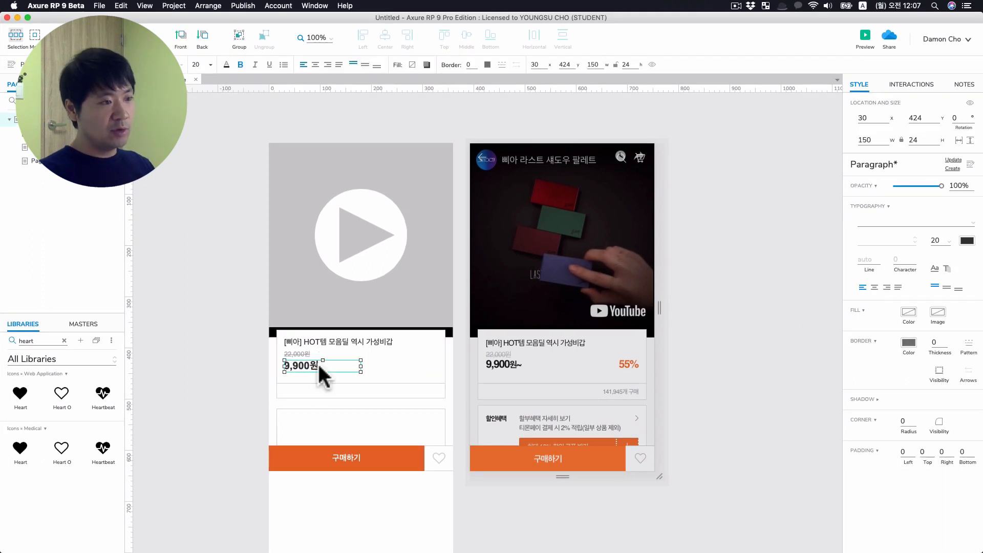
# Duplicate the sale price to the far side of the same row, right-align its text and shift it to x 180.
pyautogui.moveTo(317, 361); pyautogui.dragTo(419, 365)
pyautogui.click(328, 64)
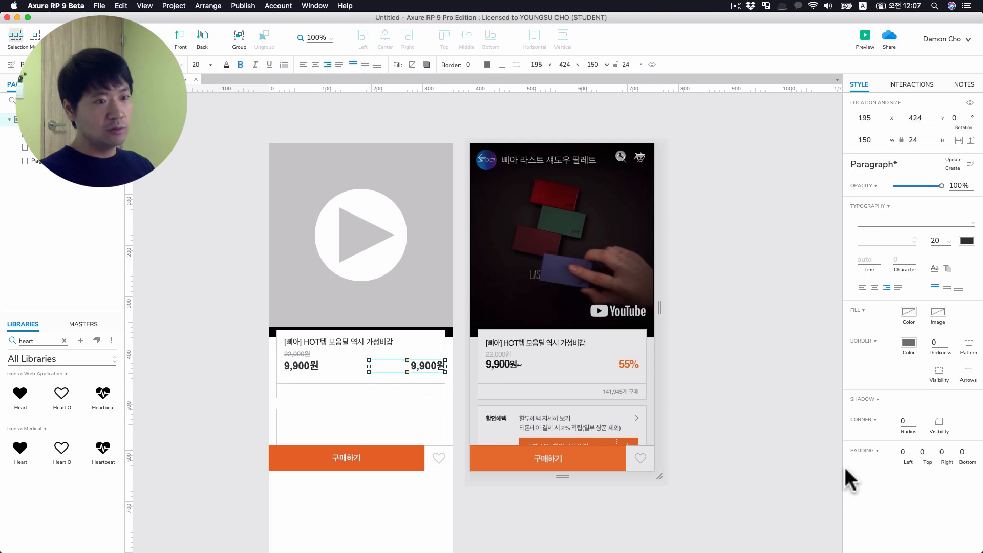
pyautogui.hotkey('shift', 'Left')
pyautogui.press('Left')
pyautogui.press('Left')
pyautogui.press('Left')
pyautogui.press('Left')
pyautogui.press('Left')
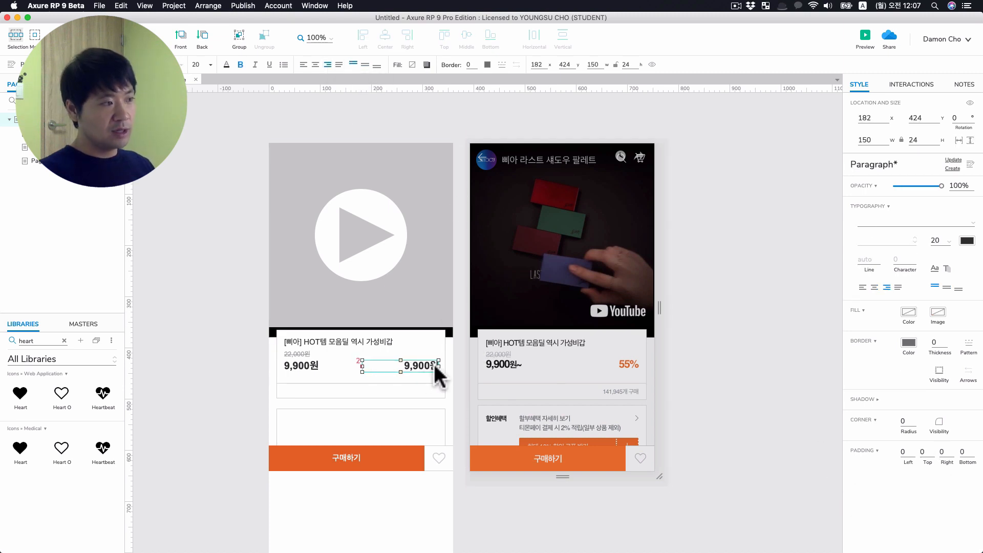
# Change the duplicated price text to "55%" and colour it orange #E25E27 to match the buy bar.
pyautogui.doubleClick(433, 361)
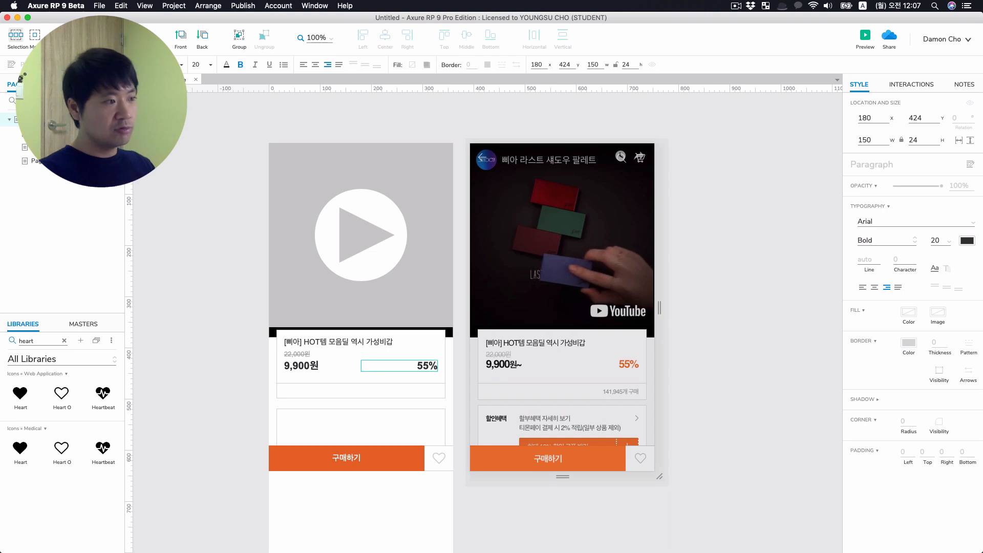
pyautogui.click(467, 359)
pyautogui.click(418, 364)
pyautogui.click(730, 356)
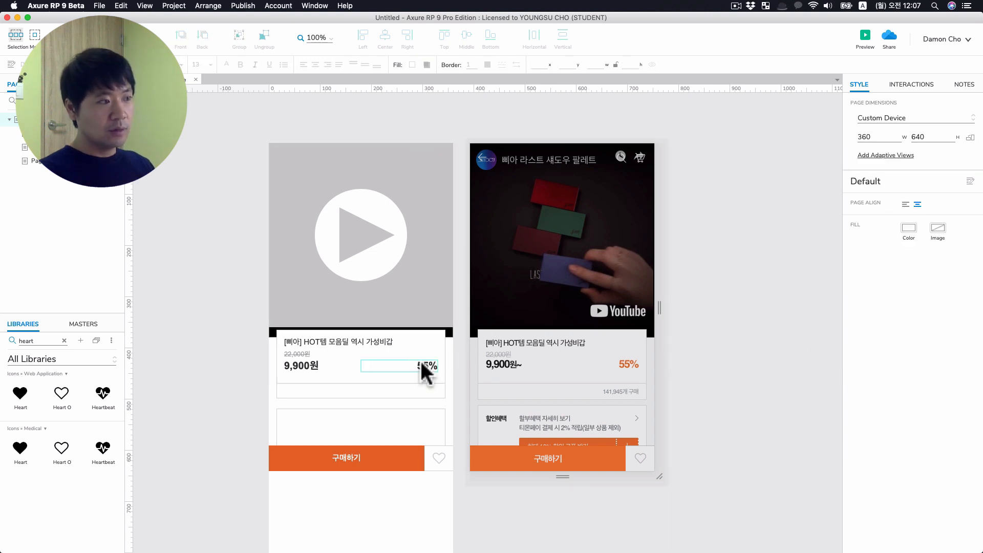
pyautogui.click(425, 367)
pyautogui.click(966, 240)
pyautogui.click(970, 266)
pyautogui.click(383, 447)
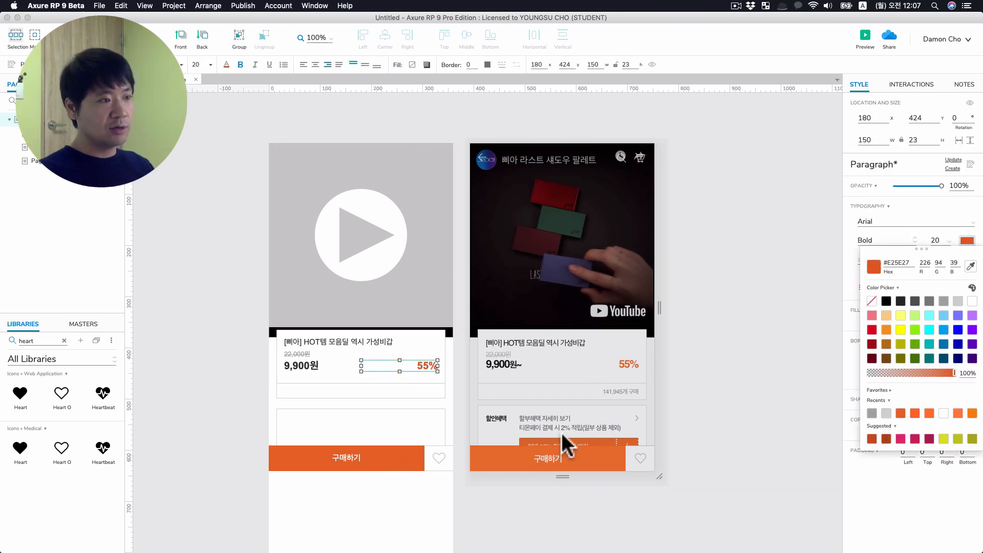
pyautogui.click(722, 376)
# Enter "141,945개 구매" in the narrow rectangle below the price row.
pyautogui.click(427, 392)
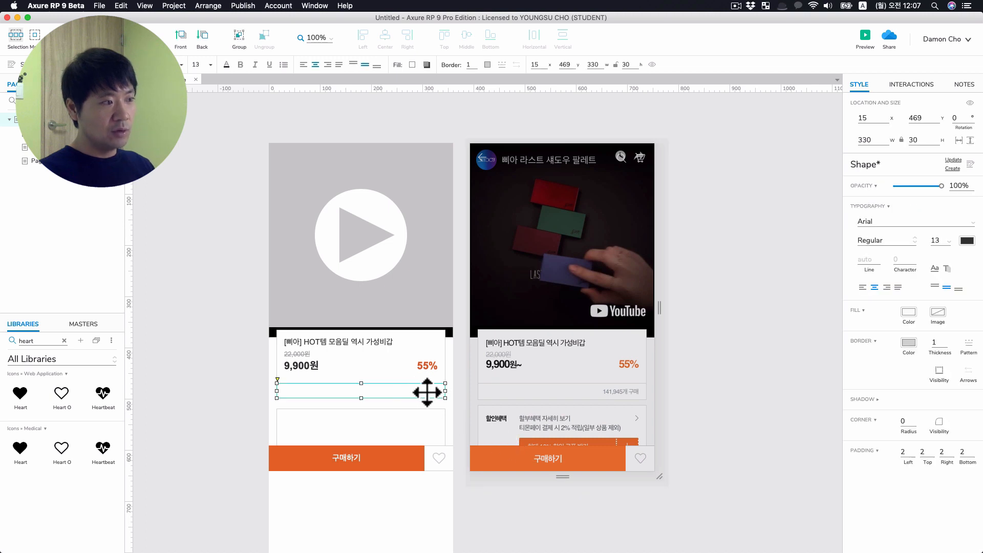
pyautogui.write('141,')
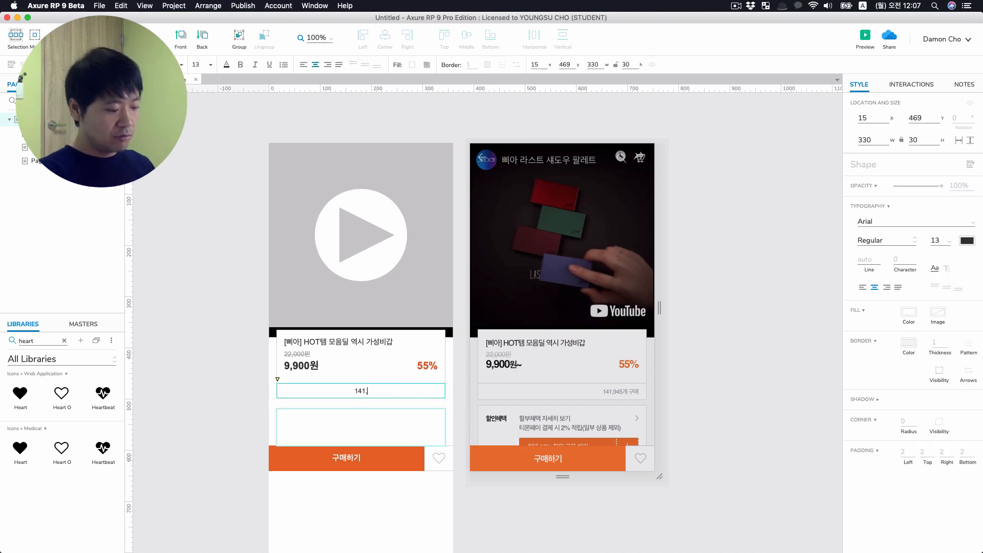
pyautogui.write('매')
pyautogui.press('Escape')
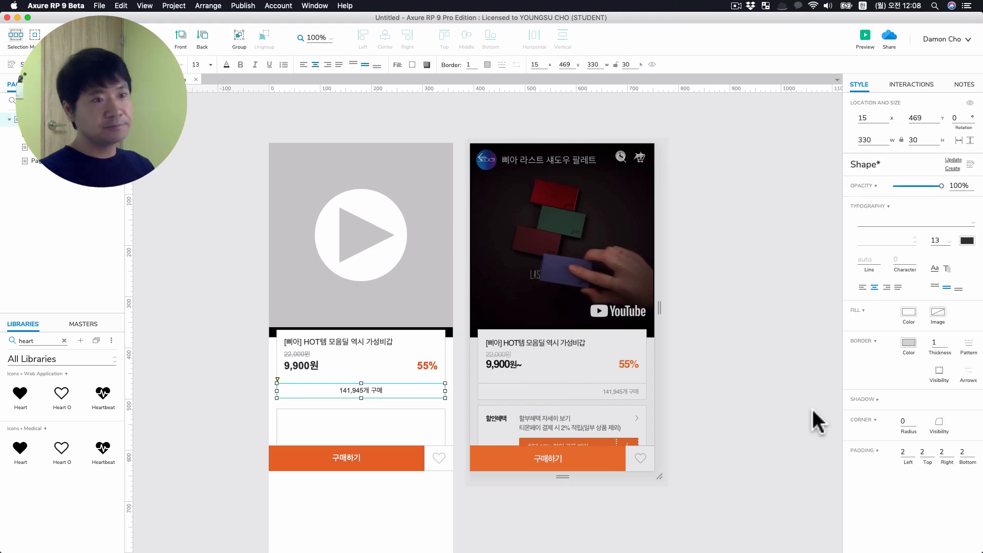
# Right-align the purchase count text with a right padding of 15 and colour it grey.
pyautogui.click(886, 287)
pyautogui.click(946, 451)
pyautogui.write('15')
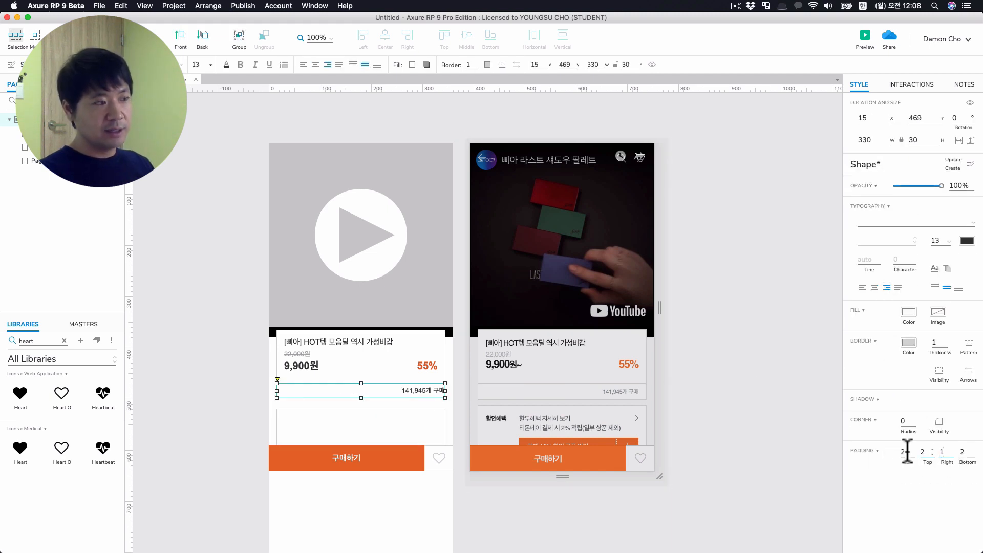
pyautogui.press('Return')
pyautogui.click(966, 240)
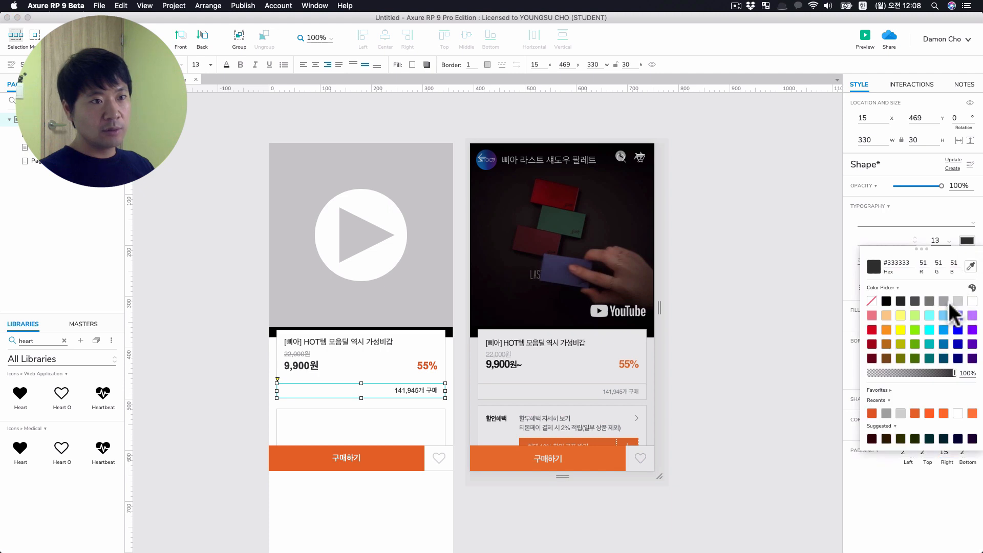
pyautogui.click(947, 299)
pyautogui.click(791, 351)
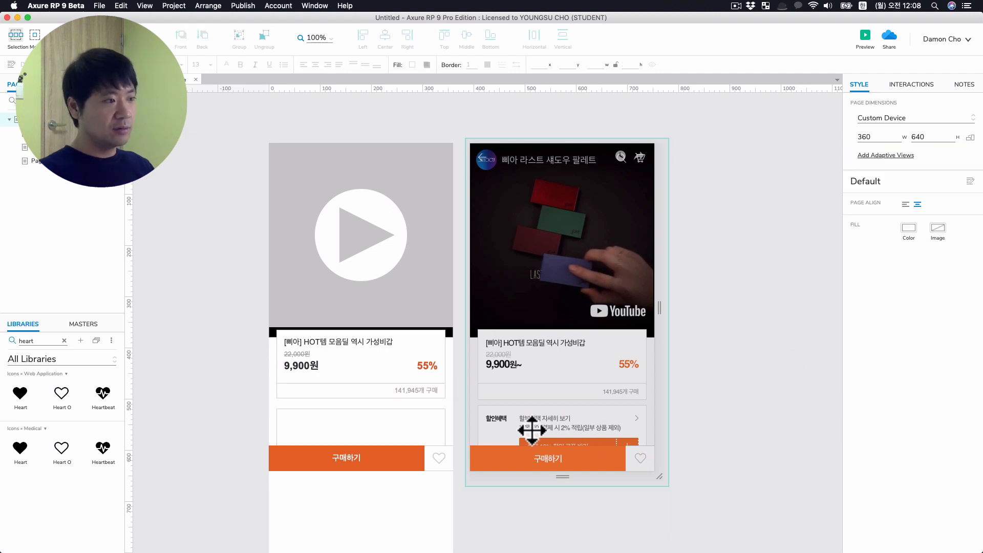
# Enter "할인혜택" in the rectangle above the buy bar and align the text left and top.
pyautogui.click(361, 427)
pyautogui.doubleClick(361, 427)
pyautogui.write('할인혜택')
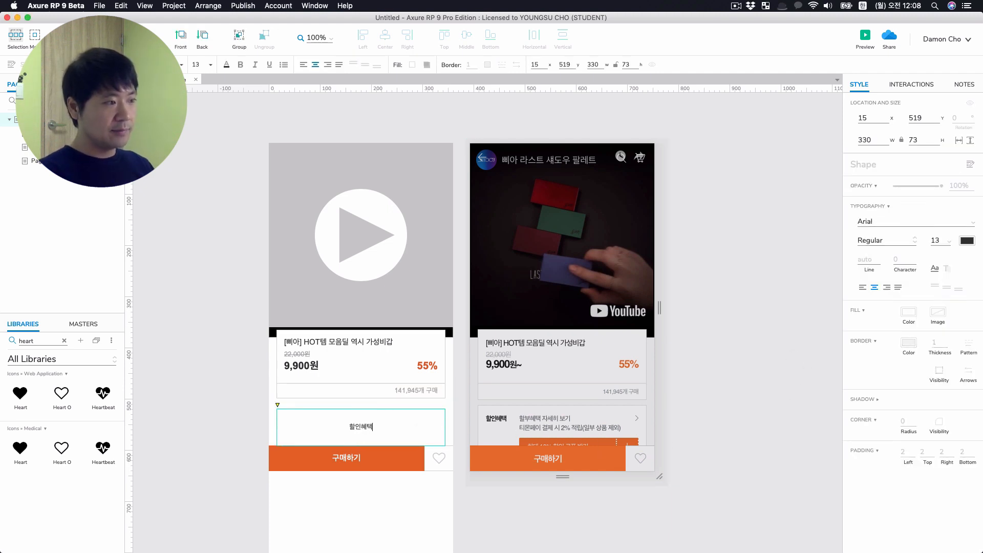
pyautogui.press('Escape')
pyautogui.click(862, 287)
pyautogui.click(935, 285)
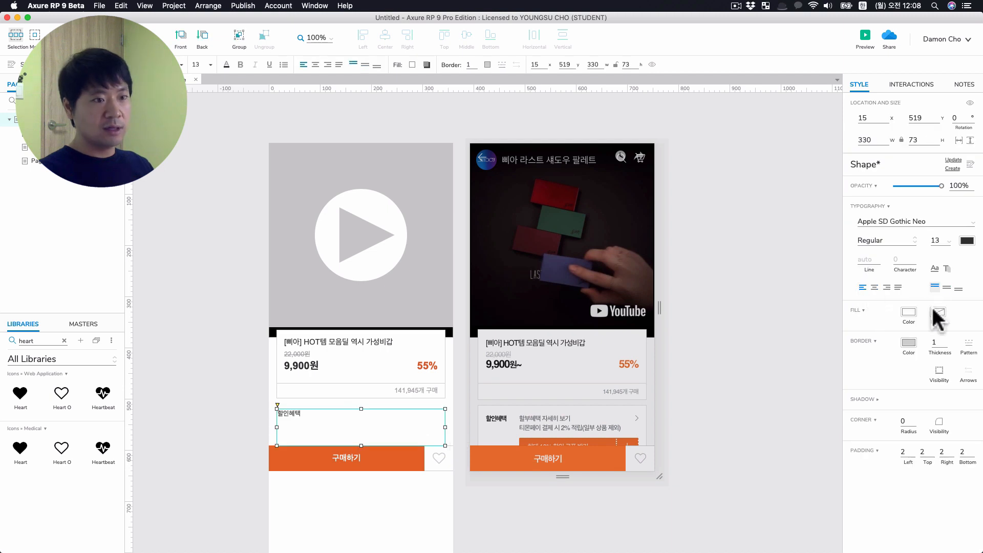
# Try to inset the "할인혜택" label with padding values of 15.
pyautogui.write('15')
pyautogui.click(938, 453)
pyautogui.write('15')
pyautogui.click(734, 456)
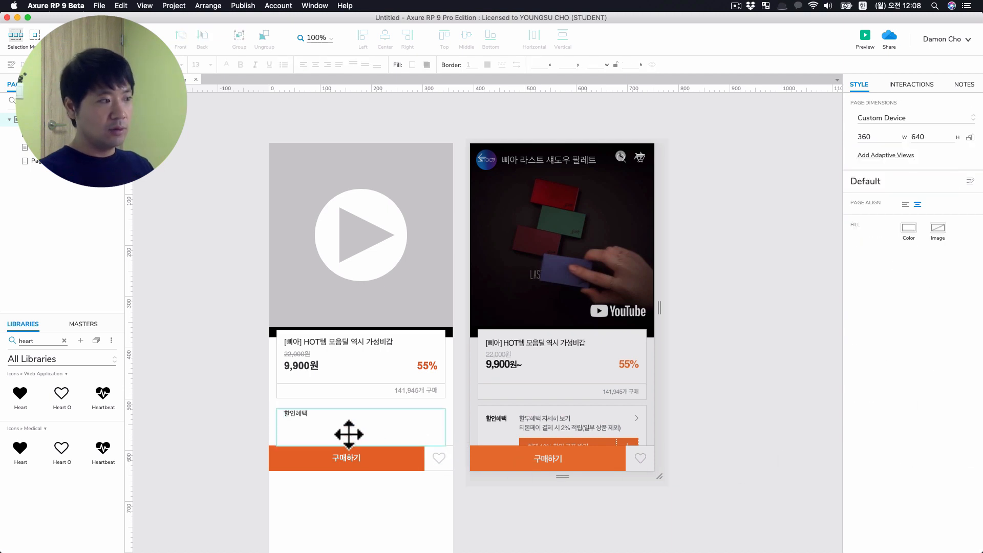
pyautogui.click(348, 434)
pyautogui.click(794, 464)
pyautogui.click(399, 435)
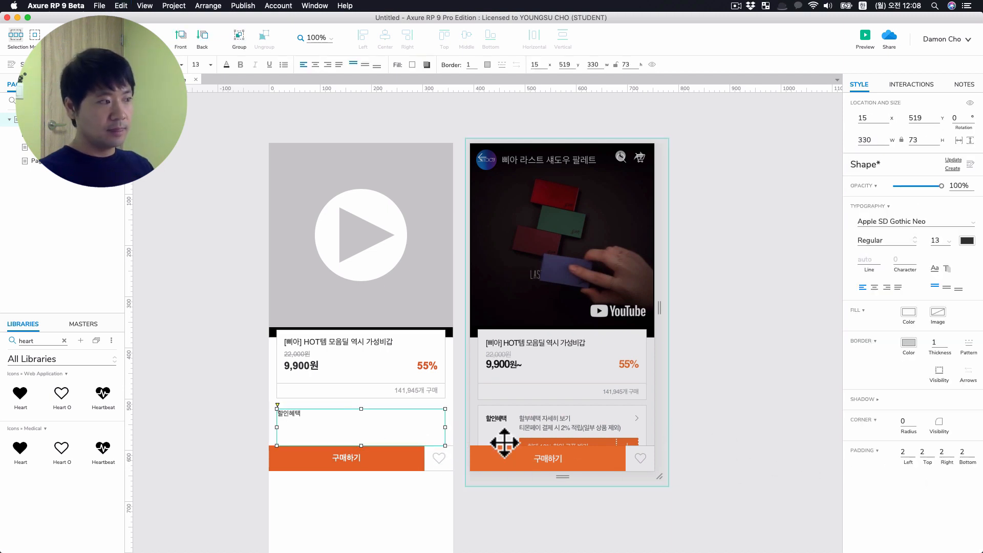
# Set the "할인혜택" rectangle's left and top padding to 15 and make its text bold.
pyautogui.click(907, 453)
pyautogui.write('15')
pyautogui.click(926, 453)
pyautogui.write('15')
pyautogui.press('super+b')
pyautogui.click(738, 434)
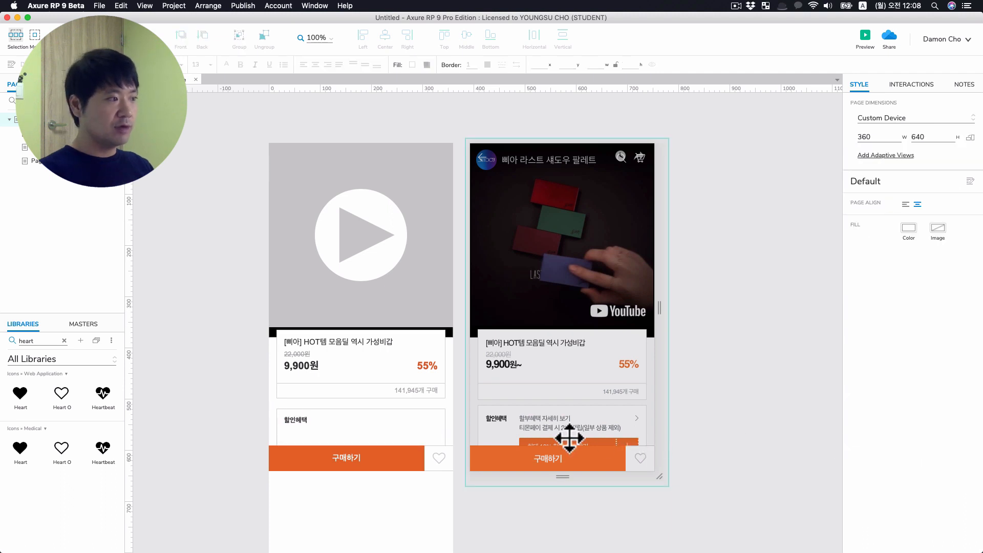
# Add a paragraph about 217 wide beside the "할인혜택" label with the first line "할부혜택 자세히 보기".
pyautogui.press('t')
pyautogui.moveTo(322, 418); pyautogui.dragTo(434, 434)
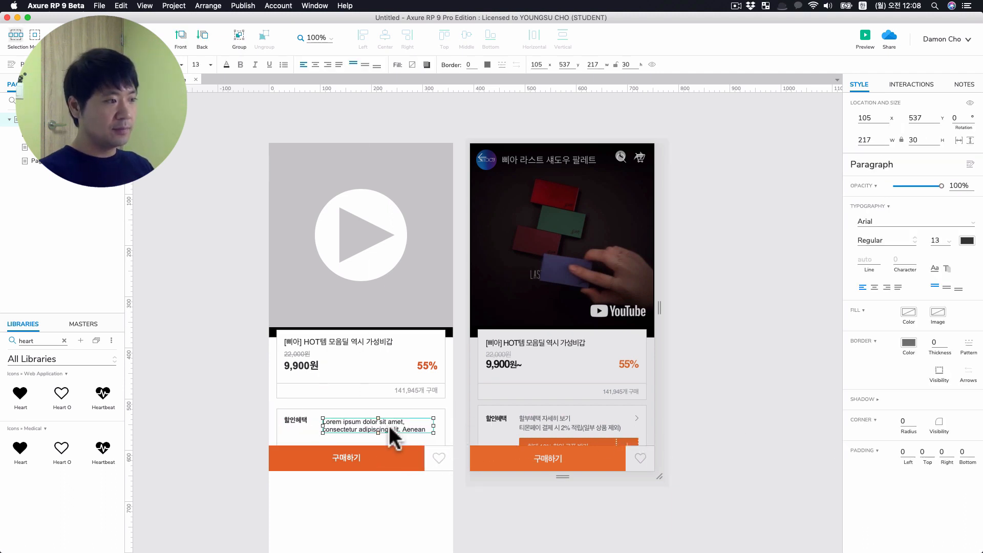
pyautogui.doubleClick(389, 425)
pyautogui.write('gk')
pyautogui.hotkey('ctrl', 'space')
pyautogui.press('BackSpace')
pyautogui.press('BackSpace')
pyautogui.write('하')
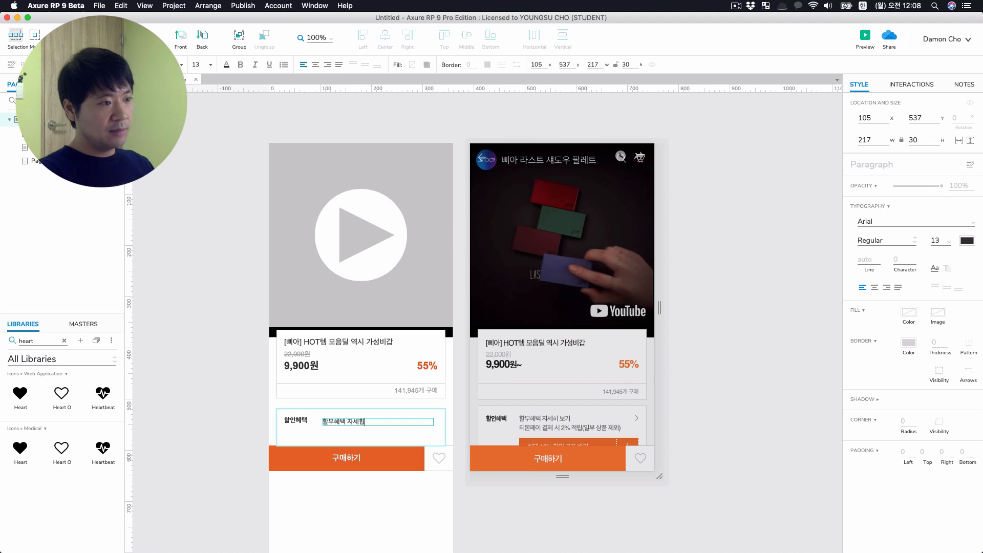
pyautogui.write('ㄹ부혜택 자세히보기')
pyautogui.press('Left')
pyautogui.press('Left')
pyautogui.press('Right')
pyautogui.press('Right')
# Add the second line "티몬페이 결제 시 2% 적립(일부 상품 제외)" to the benefit paragraph.
pyautogui.press('Return')
pyautogui.write('템')
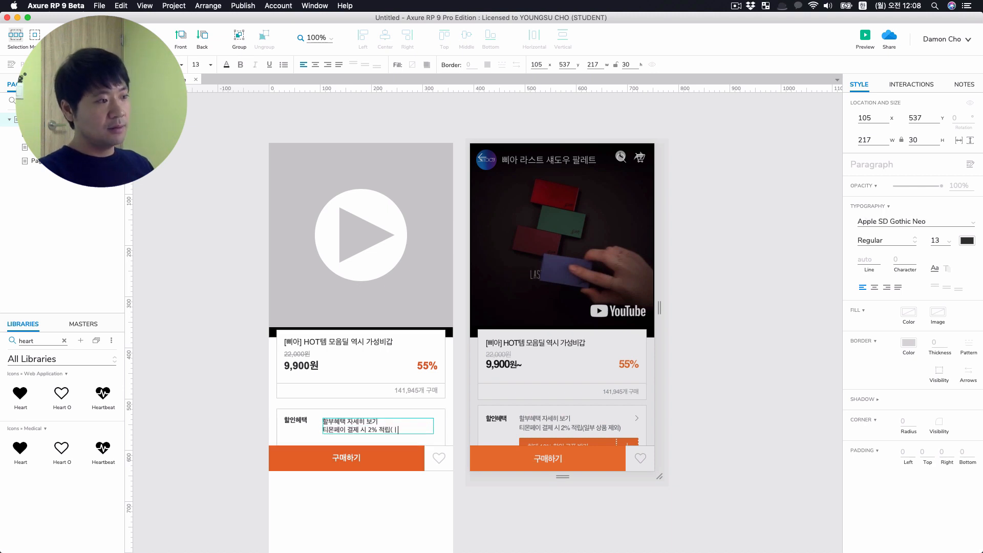
pyautogui.write(')')
pyautogui.click(495, 511)
# Nudge the two-line benefit paragraph up to y 535 and set its line spacing to 22.
pyautogui.click(382, 418)
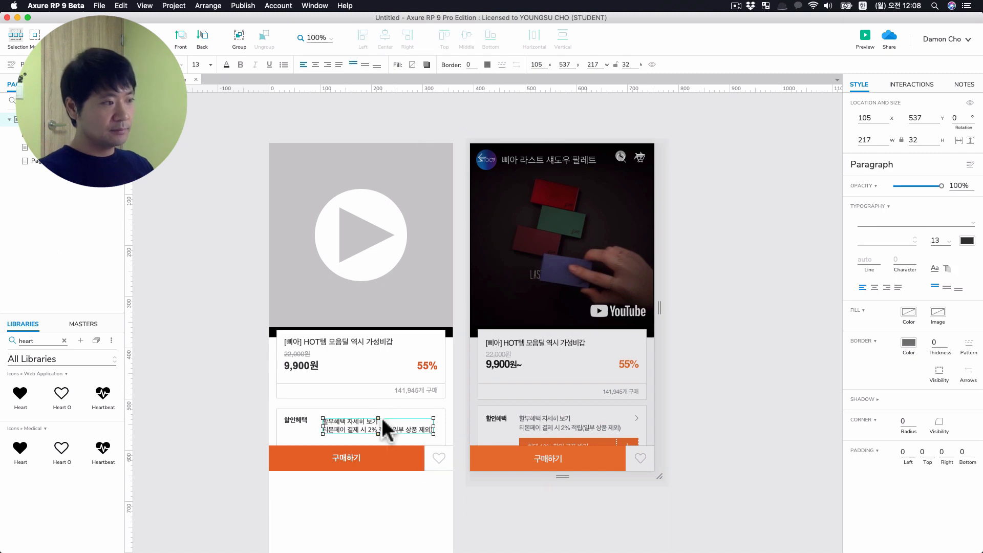
pyautogui.press('Up')
pyautogui.press('Up')
pyautogui.click(865, 259)
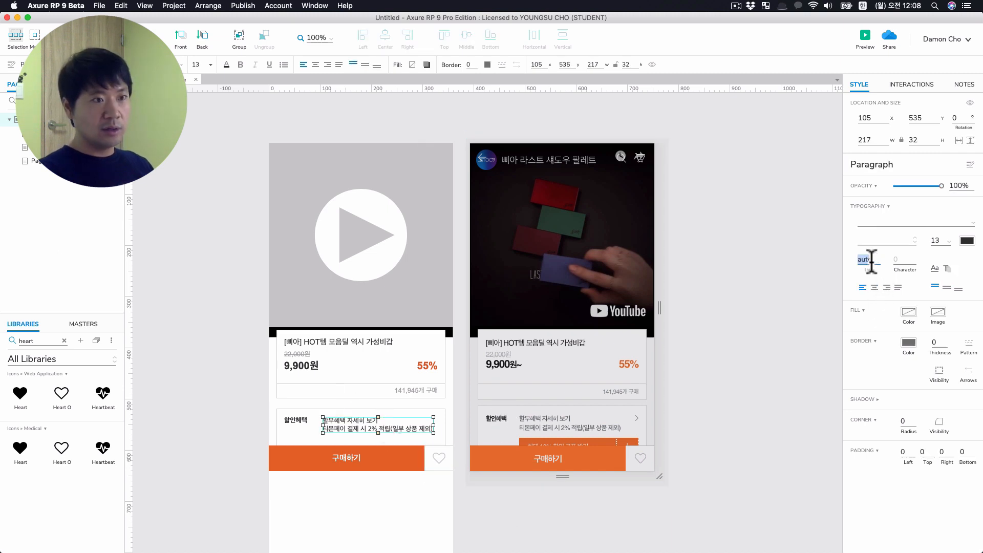
pyautogui.write('22')
pyautogui.press('Return')
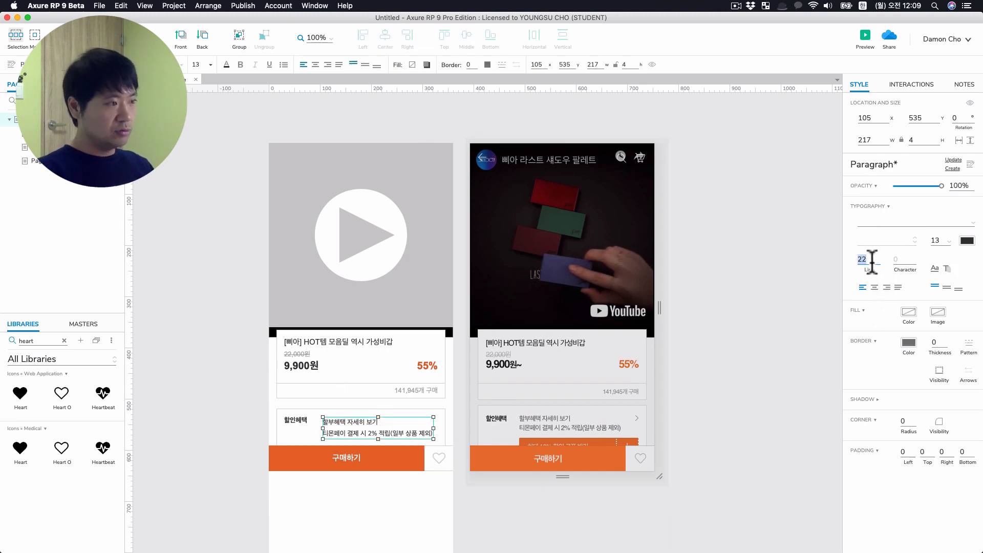
# Set the two-line benefit paragraph's line spacing to 18.
pyautogui.write('20')
pyautogui.press('Return')
pyautogui.write('18')
pyautogui.press('Return')
pyautogui.click(750, 384)
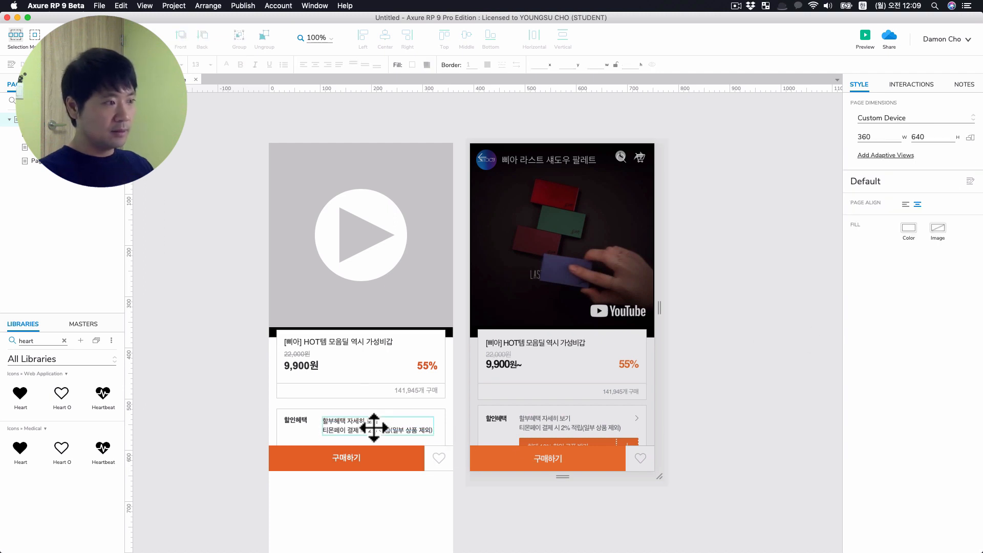
# Nudge the benefit paragraph 8 px closer to the "할인혜택" label and 2 px up.
pyautogui.click(373, 428)
pyautogui.press('Left')
pyautogui.press('Left')
pyautogui.press('Left')
pyautogui.press('Left')
pyautogui.press('Left')
pyautogui.press('Left')
pyautogui.press('Left')
pyautogui.press('Left')
pyautogui.press('Up')
pyautogui.press('Up')
pyautogui.click(688, 397)
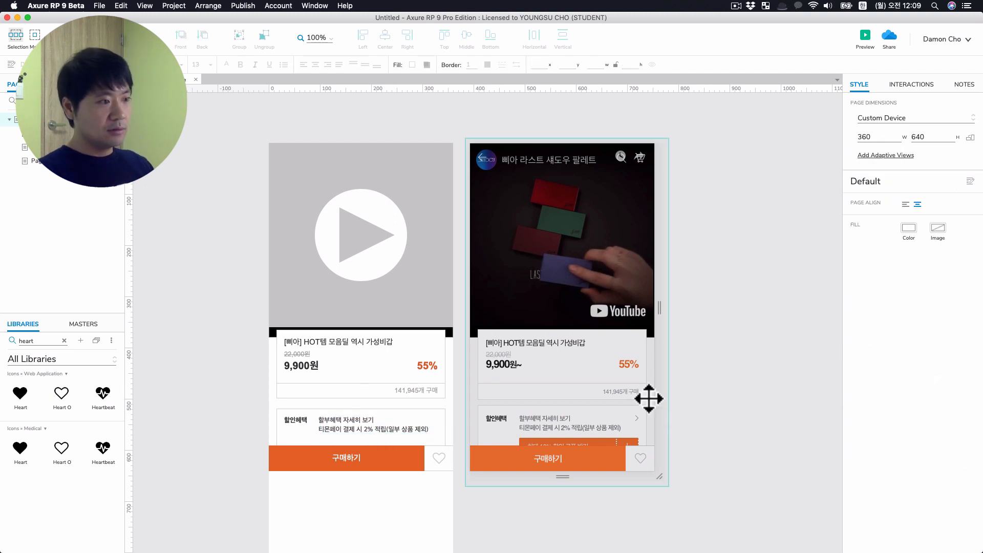
pyautogui.click(649, 398)
pyautogui.click(698, 413)
pyautogui.click(624, 424)
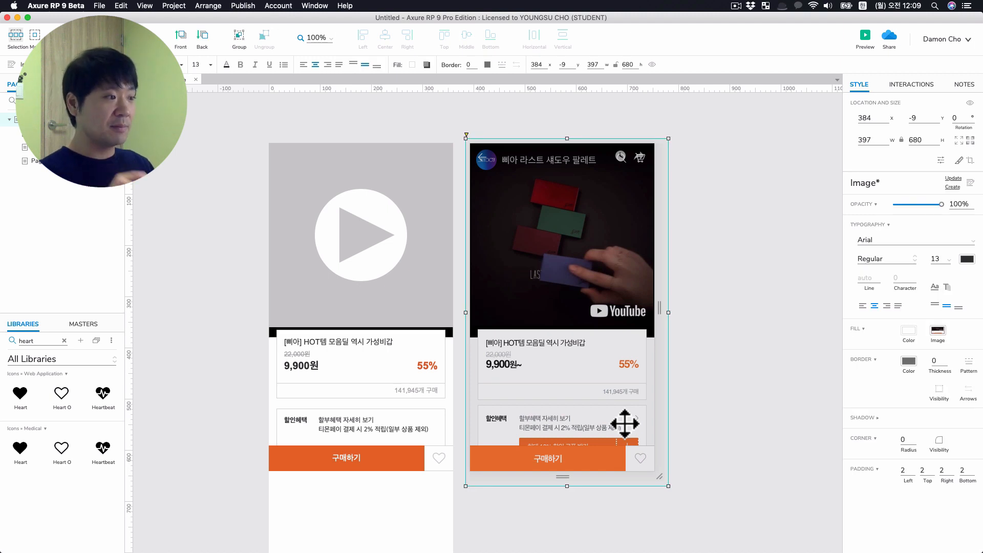
pyautogui.click(751, 405)
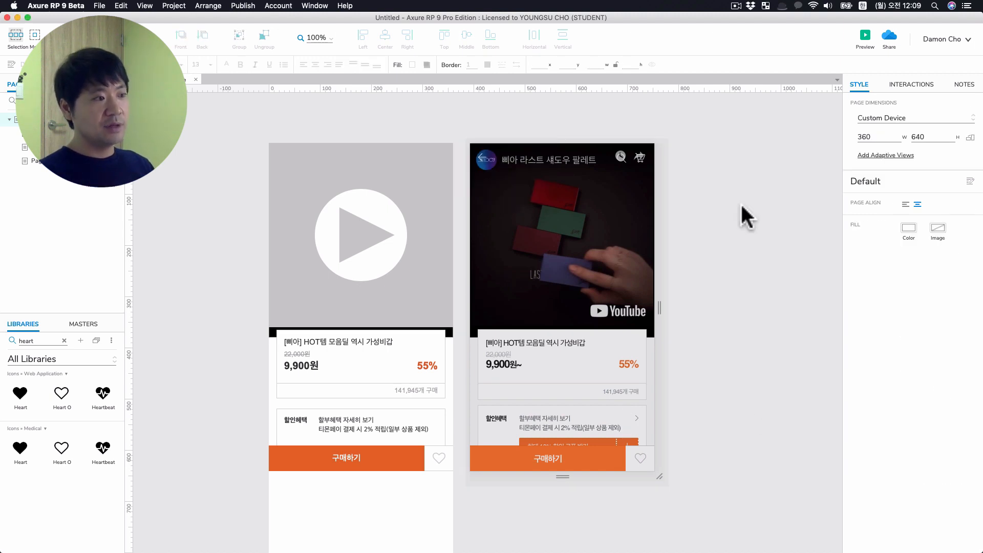
# Preview the recreated product page in Chrome to check its layout and video area.
pyautogui.click(865, 37)
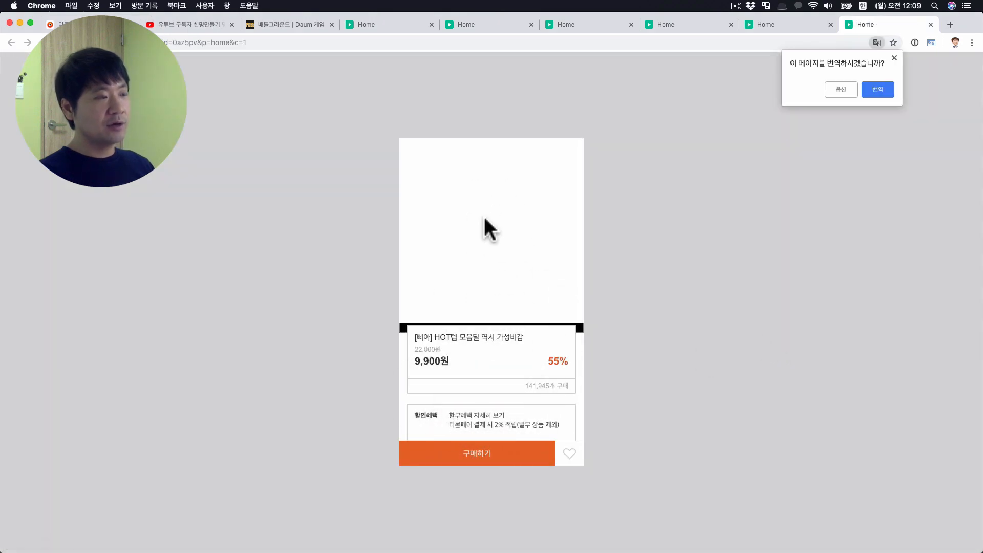
pyautogui.press('super+Tab')
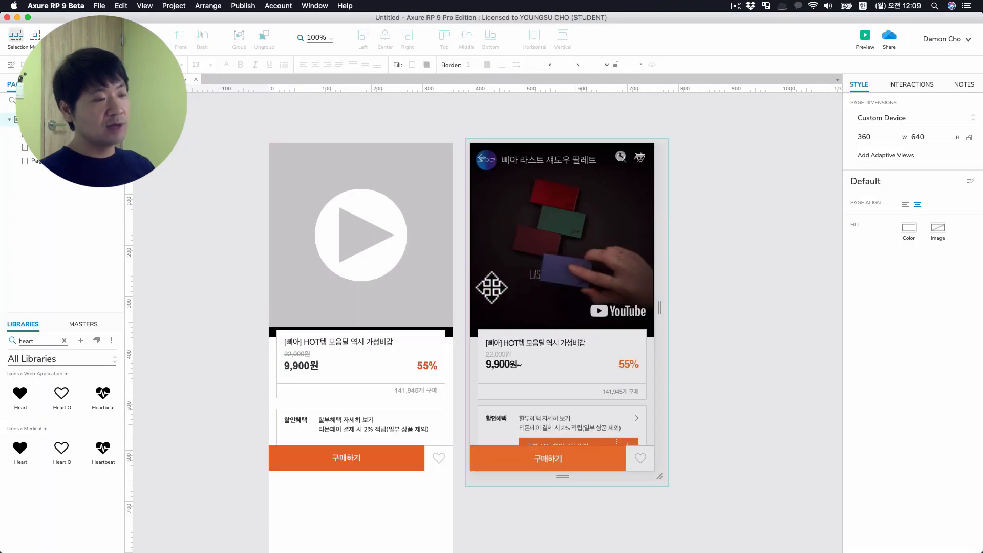
pyautogui.press('super+Tab')
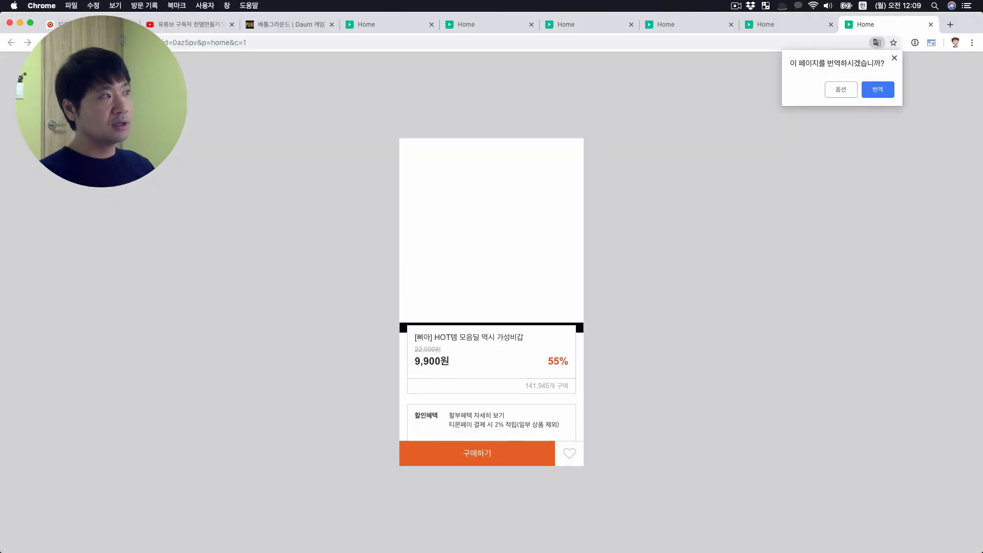
# Inspect the video on the original product page and copy the src URL of its youtube-player iframe.
pyautogui.click(97, 25)
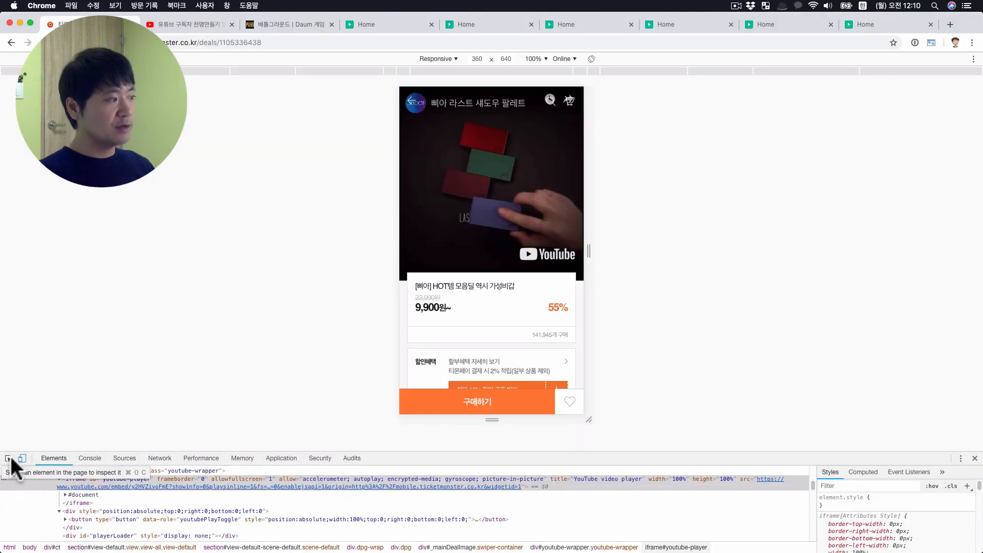
pyautogui.click(8, 458)
pyautogui.click(427, 210)
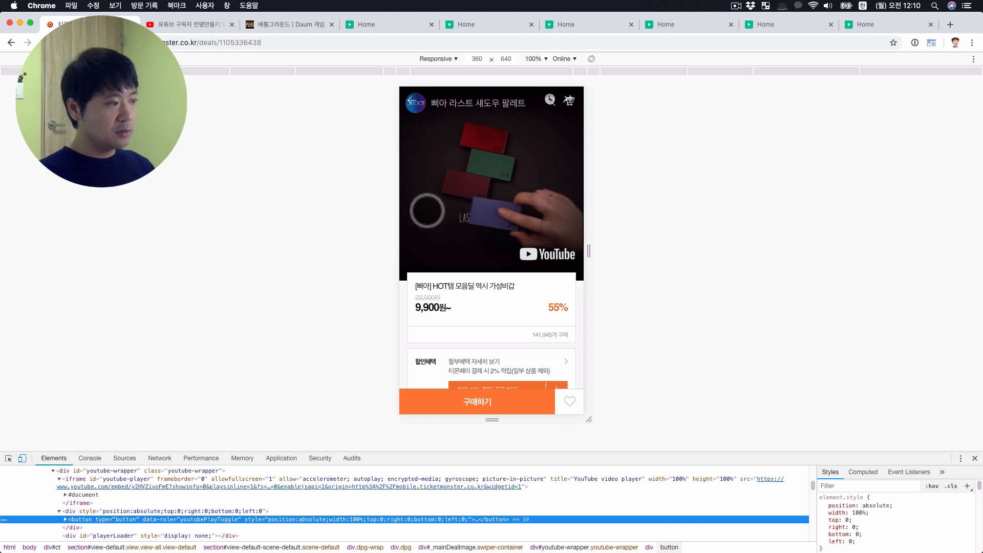
pyautogui.doubleClick(300, 481)
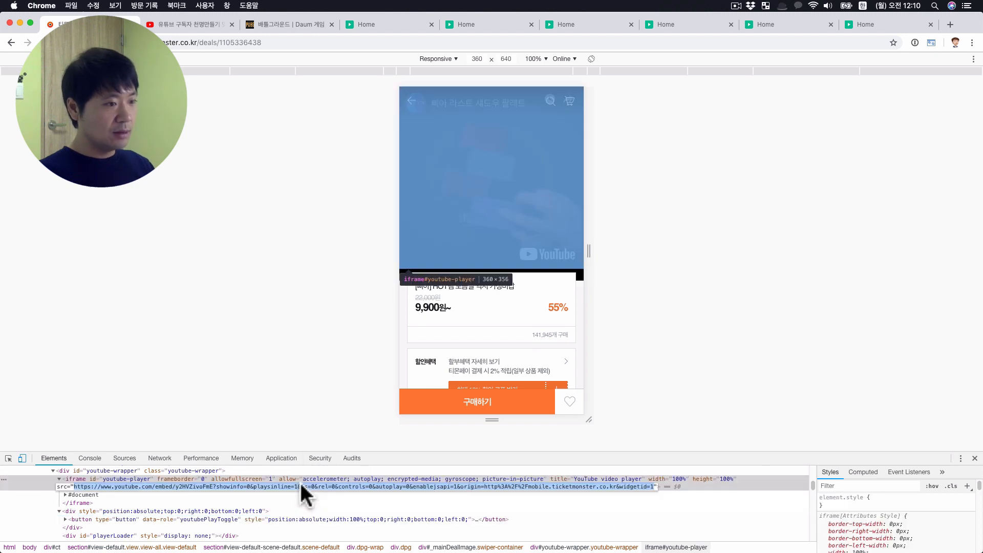
pyautogui.press('super+c')
# Switch to Axure RP and link the video inline frame to the copied YouTube embed address as an external URL.
pyautogui.press('super+Tab')
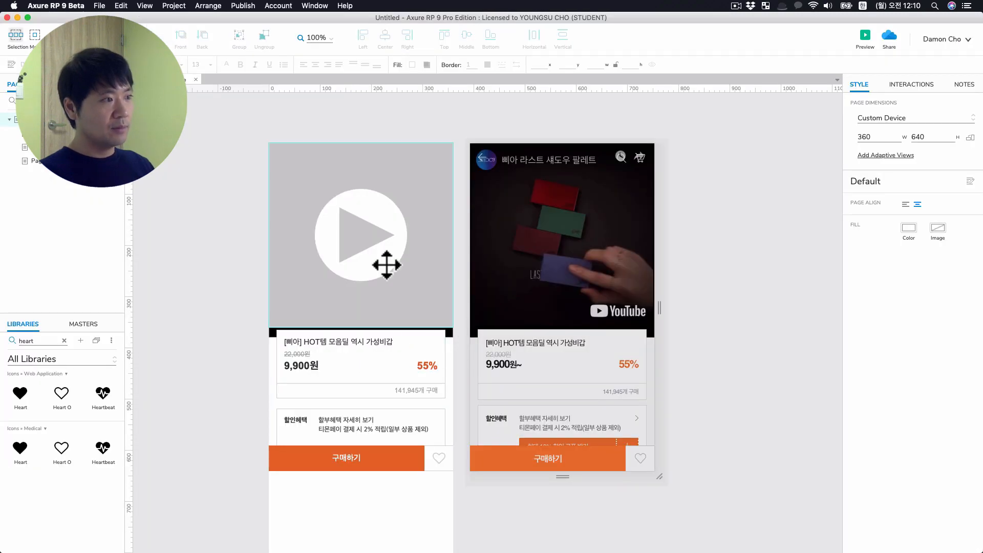
pyautogui.click(386, 264)
pyautogui.doubleClick(353, 229)
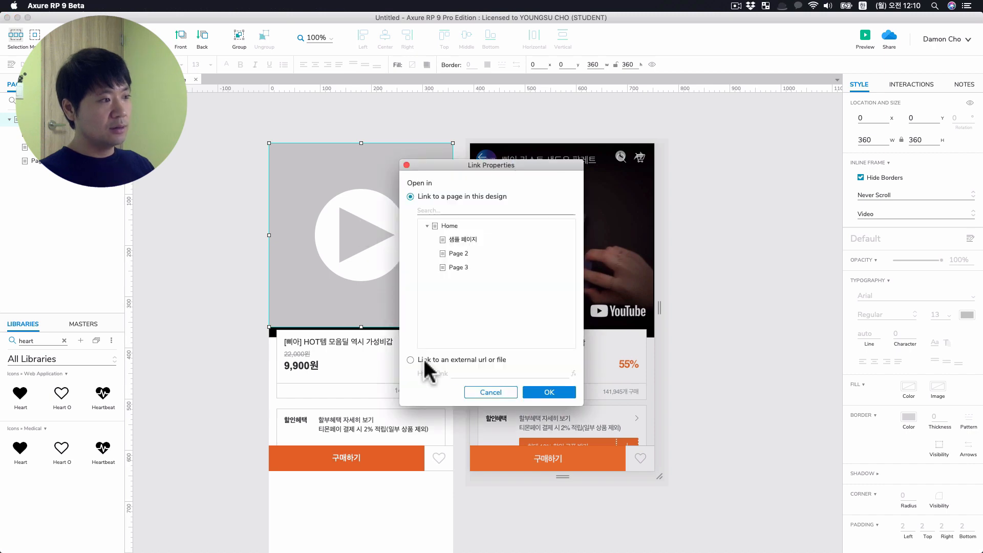
pyautogui.click(423, 357)
pyautogui.press('super+v')
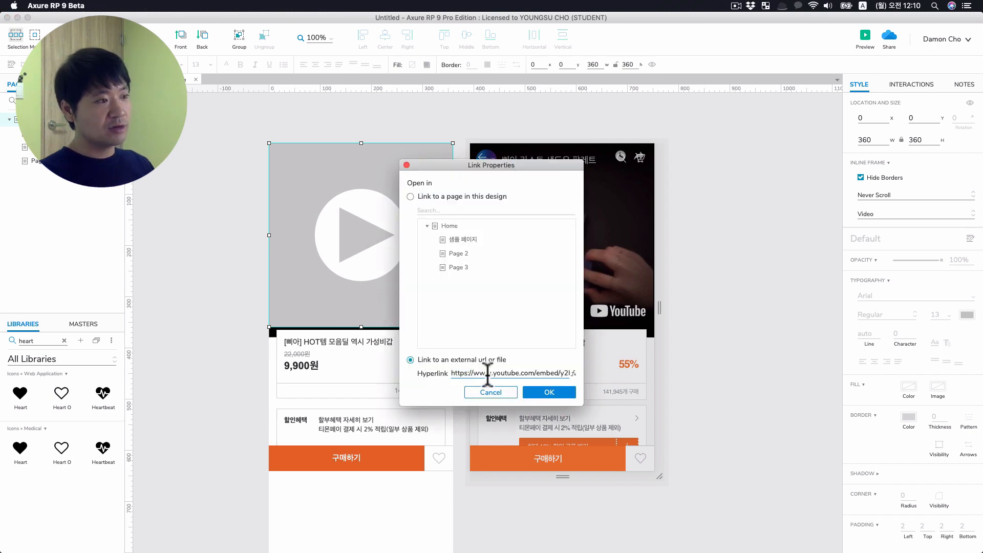
pyautogui.click(542, 392)
# Preview the page in Chrome, dismiss the translation offer and play the embedded YouTube video.
pyautogui.click(866, 35)
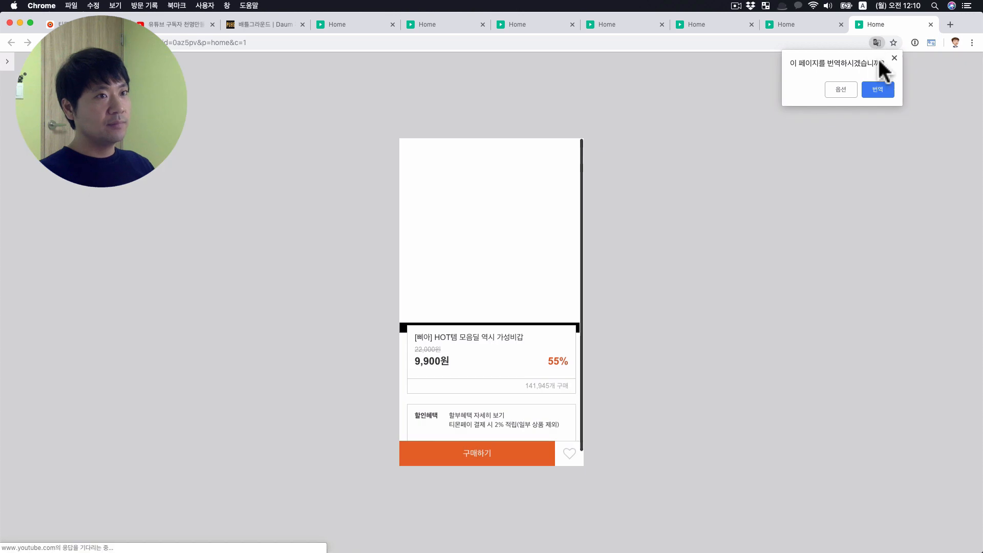
pyautogui.click(893, 57)
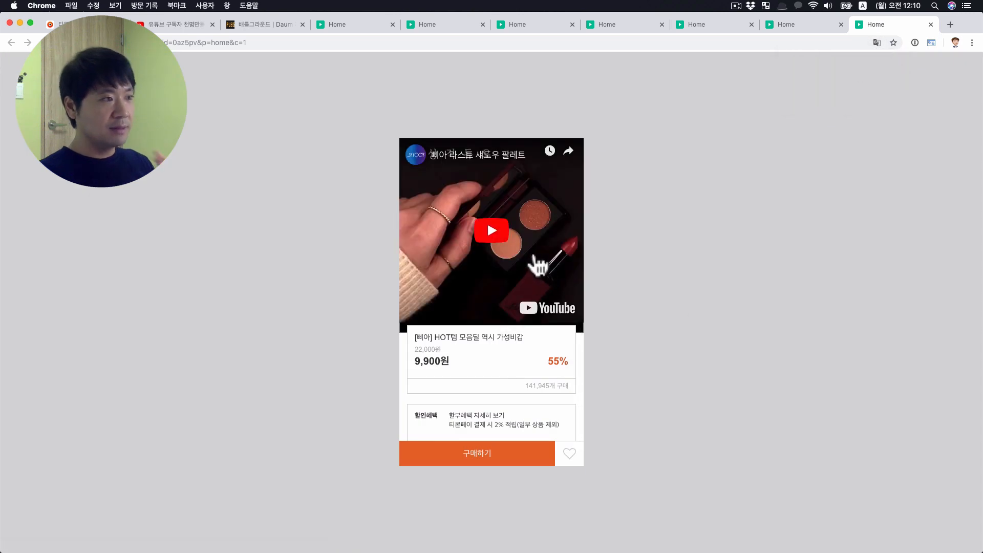
pyautogui.click(510, 235)
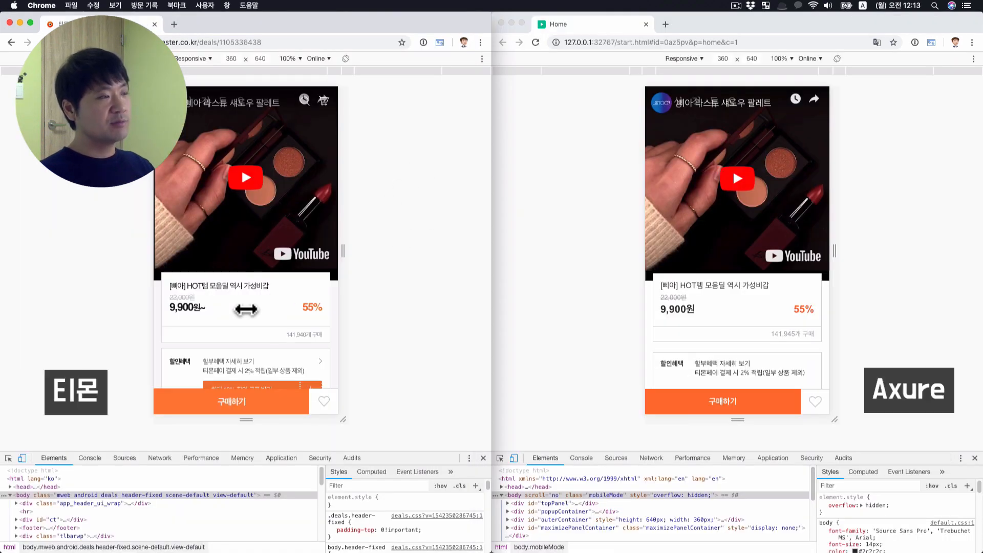
# Play and pause the video on both the original product page and the Axure prototype to compare them.
pyautogui.click(541, 259)
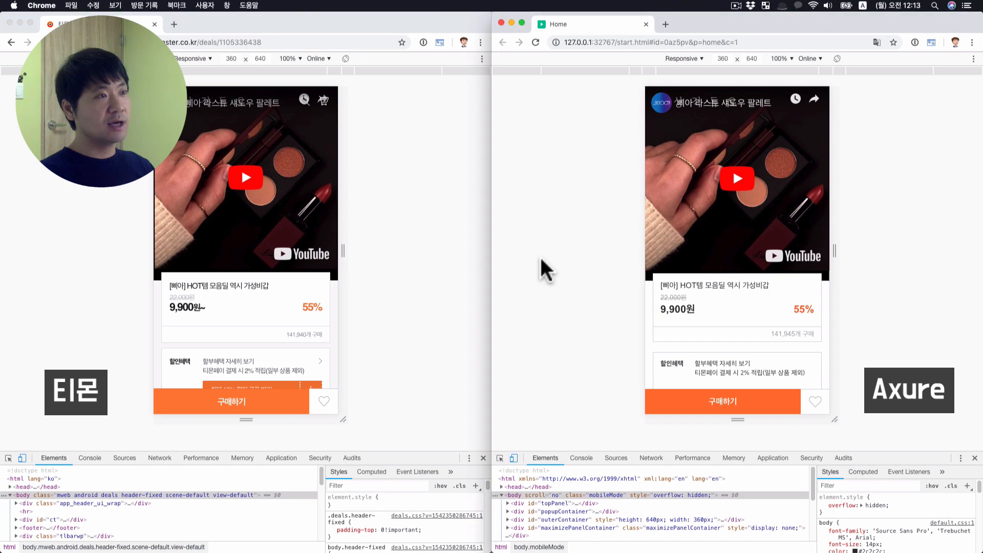
pyautogui.click(469, 262)
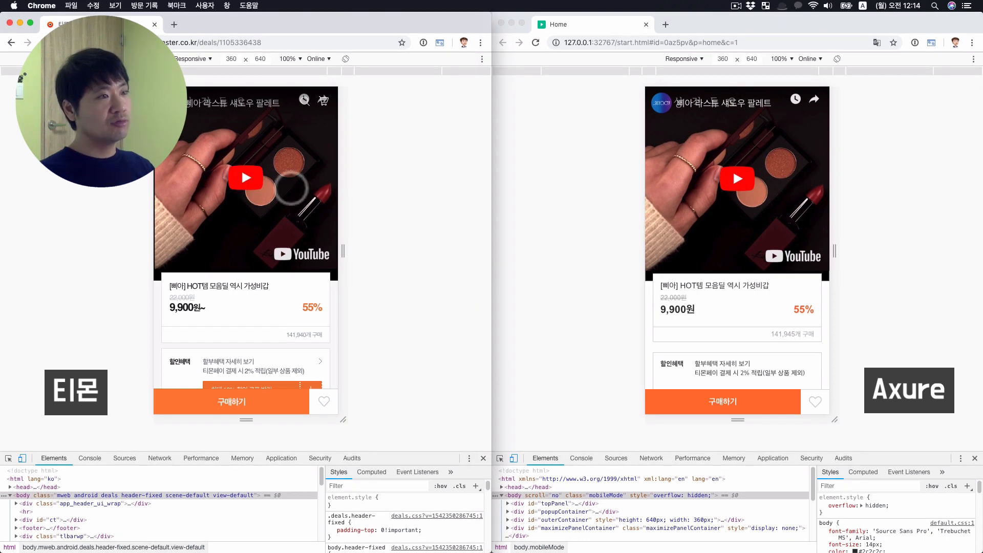
pyautogui.click(246, 177)
pyautogui.click(736, 177)
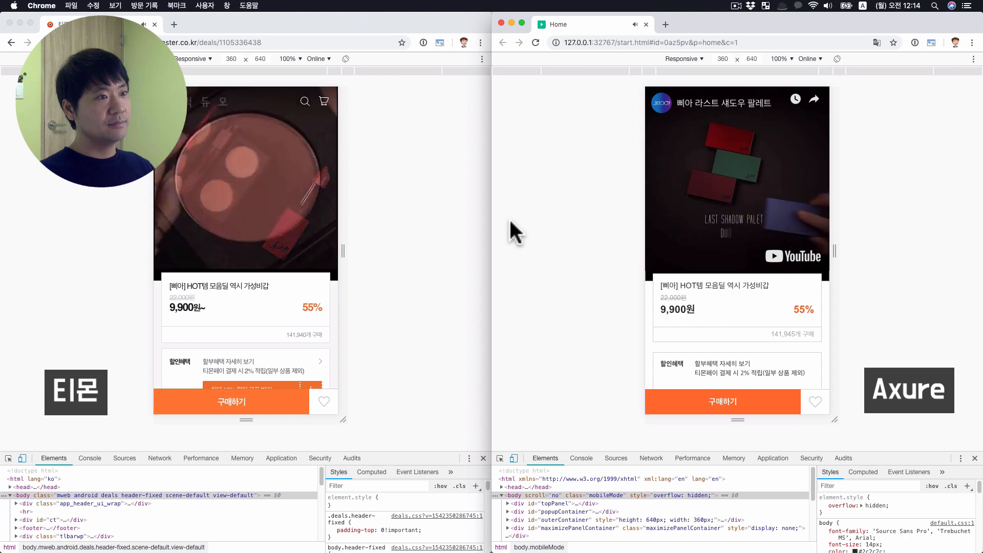
pyautogui.click(238, 188)
pyautogui.click(241, 186)
pyautogui.click(753, 186)
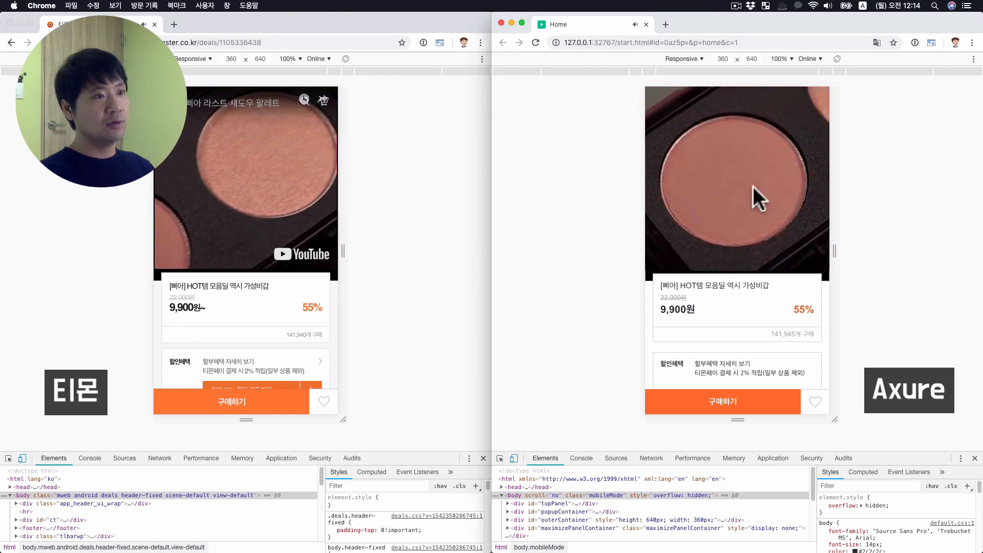
pyautogui.click(712, 180)
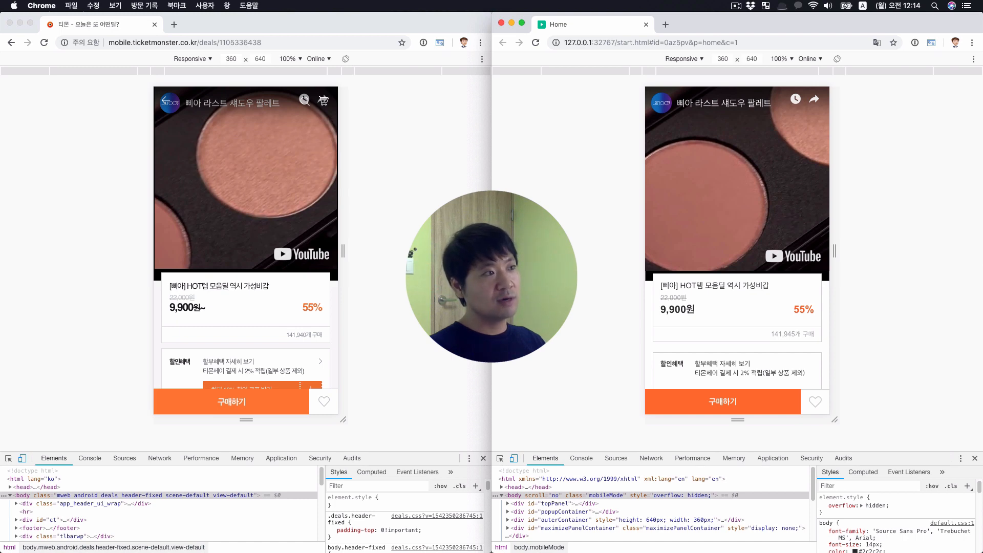
pyautogui.press('super+grave')
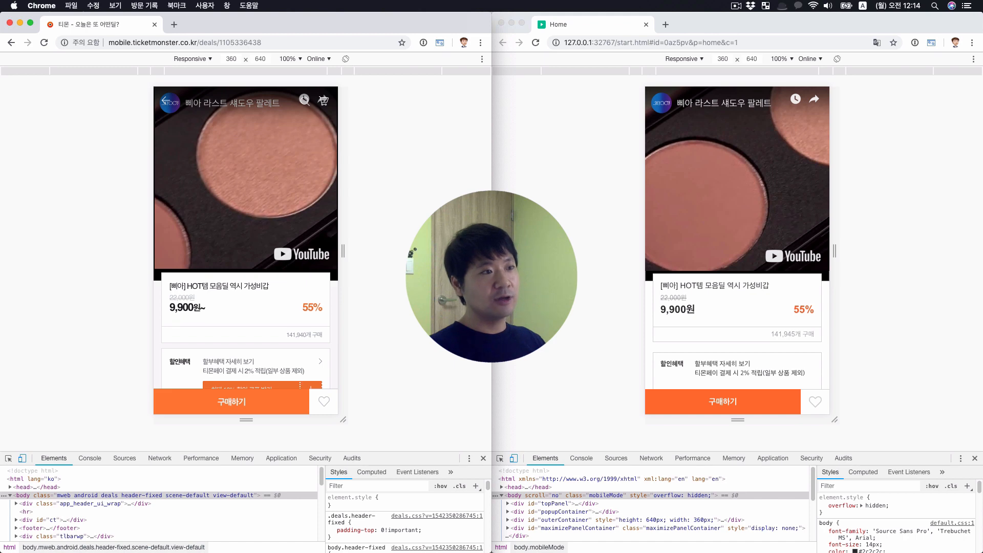